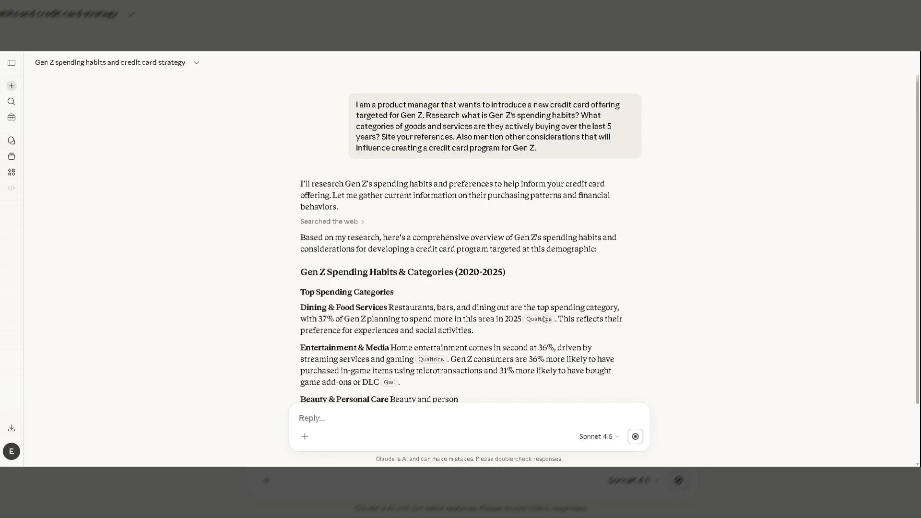
Read the research answer on Gen Z's top spending categories, key spending behaviors and payment method preferences.
{"action": "mouse_move", "coordinate": [531, 320]}
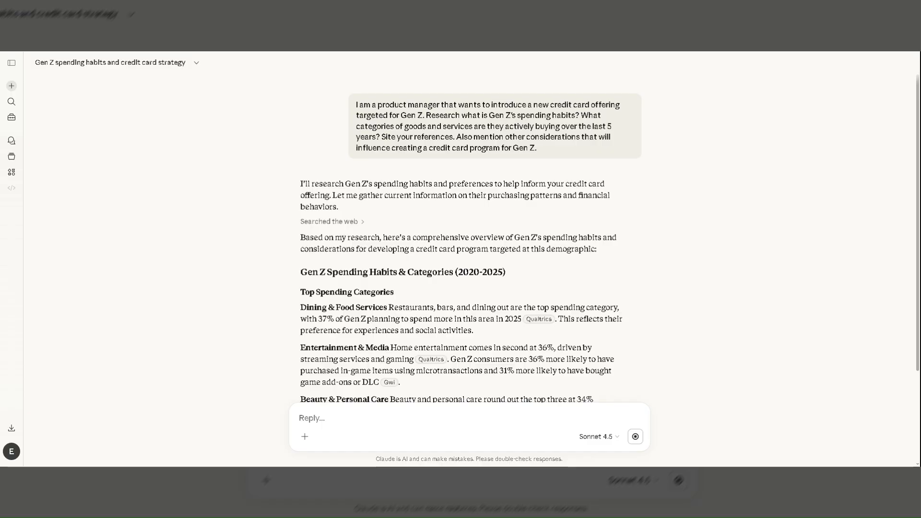
{"action": "scroll", "coordinate": [460, 240], "scroll_direction": "down", "scroll_amount": 1}
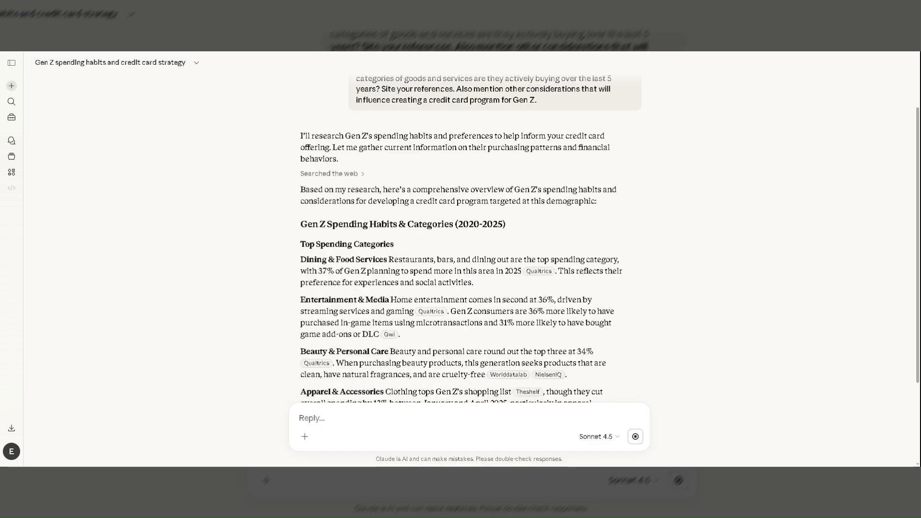
{"action": "scroll", "coordinate": [461, 240], "scroll_direction": "down", "scroll_amount": 2}
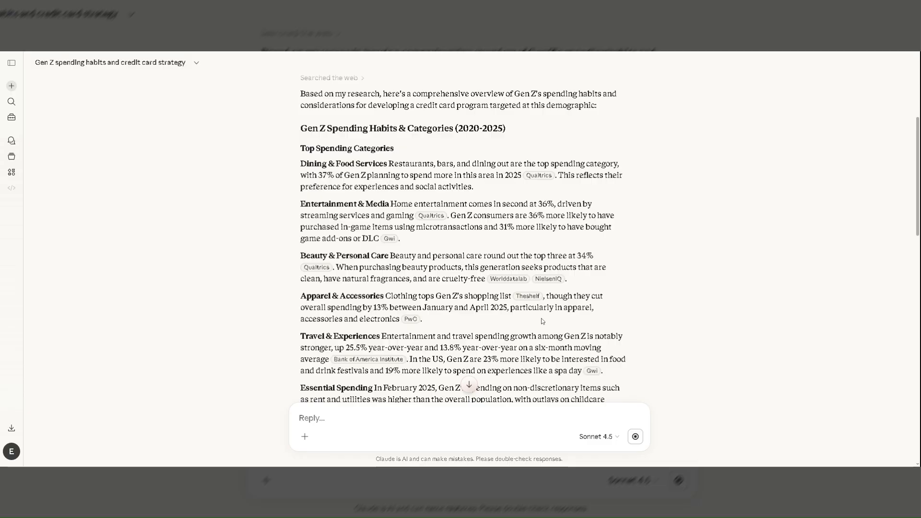
{"action": "scroll", "coordinate": [541, 321], "scroll_direction": "down", "scroll_amount": 1}
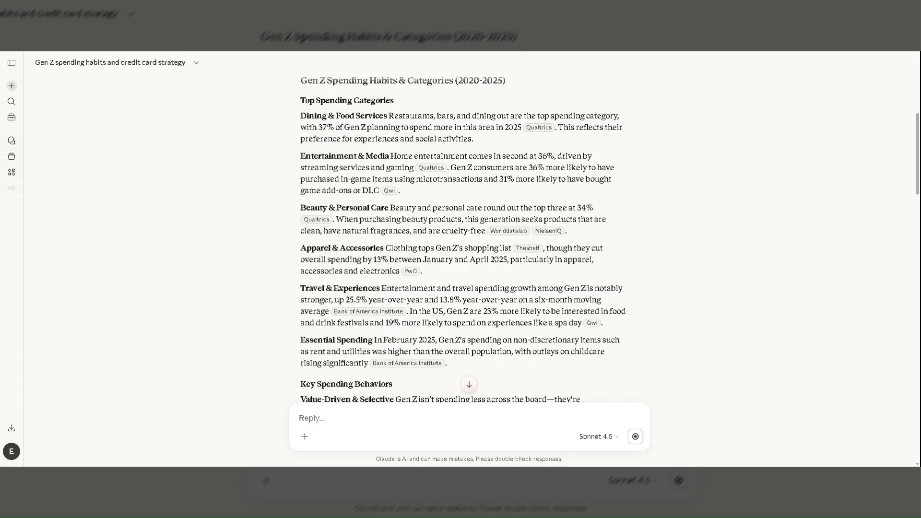
{"action": "scroll", "coordinate": [463, 239], "scroll_direction": "down", "scroll_amount": 1}
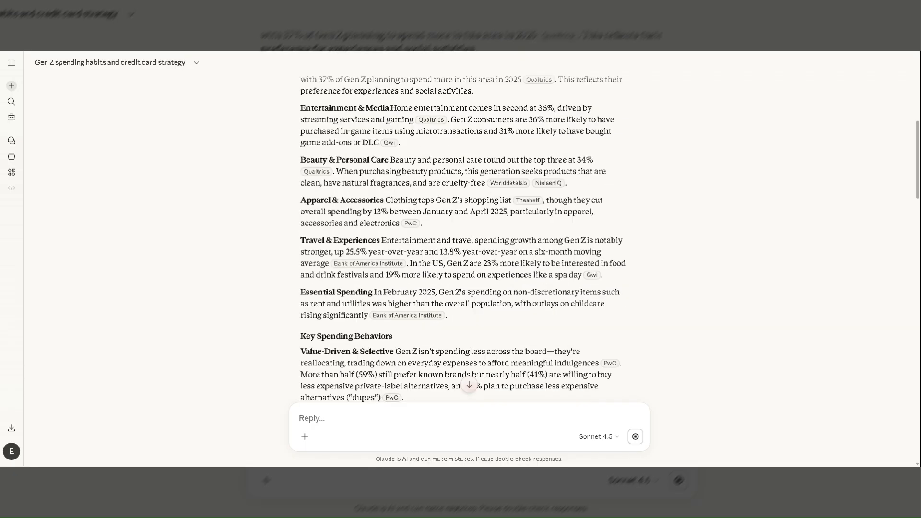
{"action": "scroll", "coordinate": [463, 239], "scroll_direction": "down", "scroll_amount": 1}
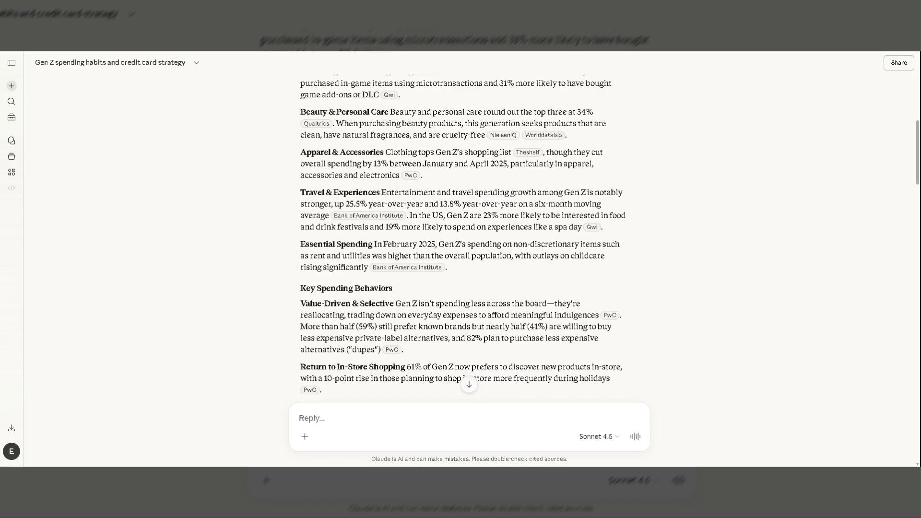
{"action": "scroll", "coordinate": [507, 284], "scroll_direction": "down", "scroll_amount": 1}
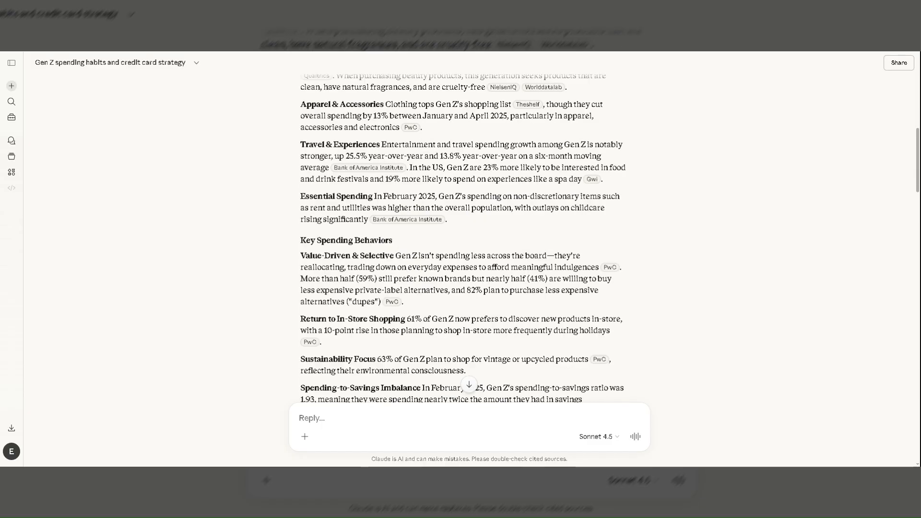
{"action": "left_click_drag", "start_coordinate": [406, 319], "coordinate": [541, 319]}
{"action": "left_click", "coordinate": [511, 344]}
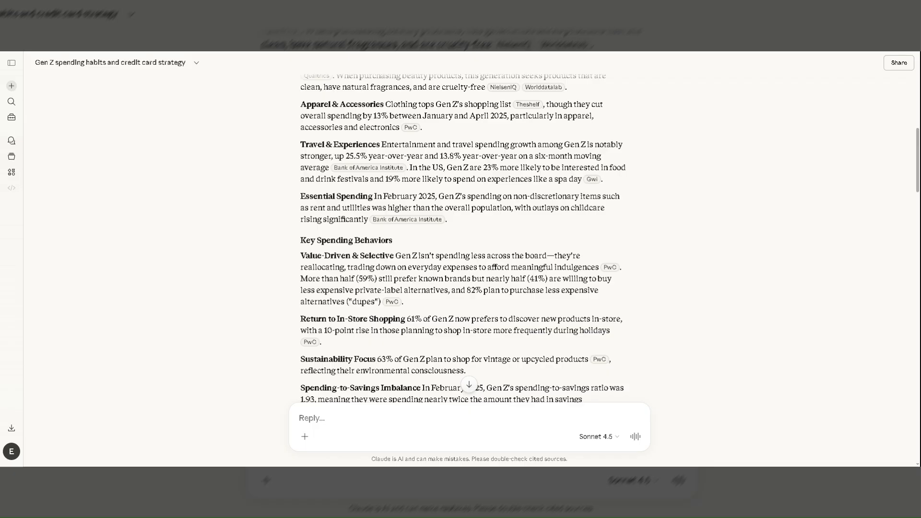
{"action": "scroll", "coordinate": [511, 344], "scroll_direction": "down", "scroll_amount": 2}
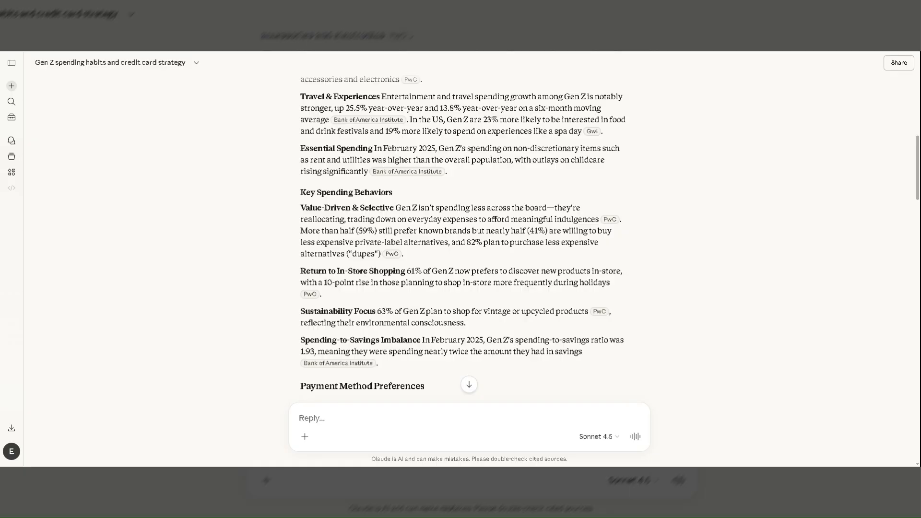
{"action": "scroll", "coordinate": [512, 345], "scroll_direction": "down", "scroll_amount": 4}
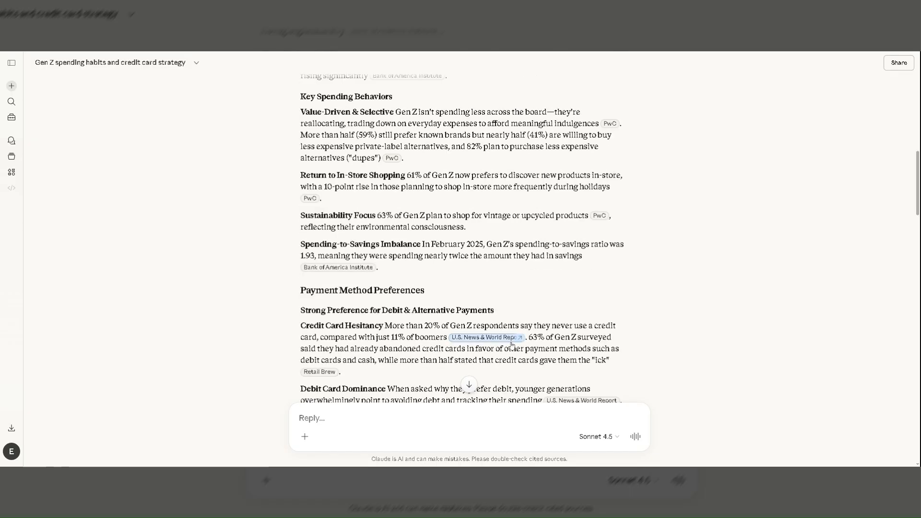
{"action": "scroll", "coordinate": [220, 311], "scroll_direction": "down", "scroll_amount": 4}
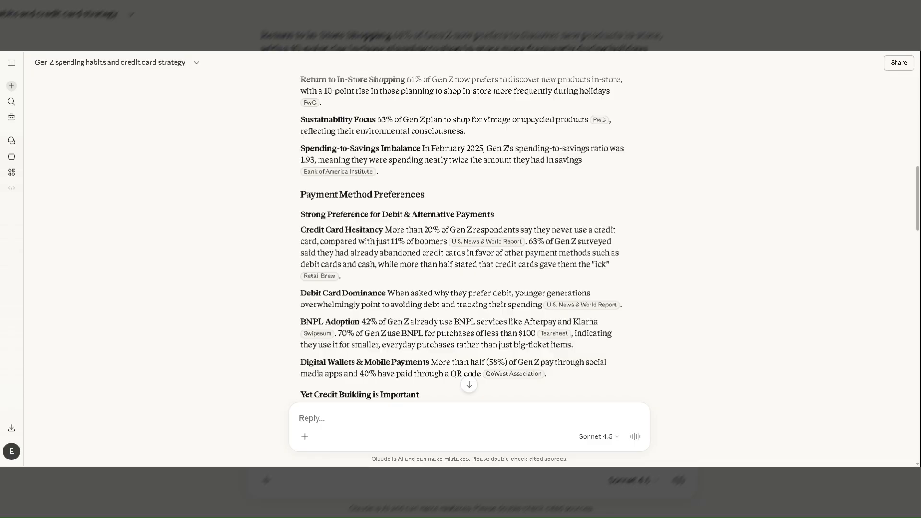
{"action": "mouse_move", "coordinate": [311, 281]}
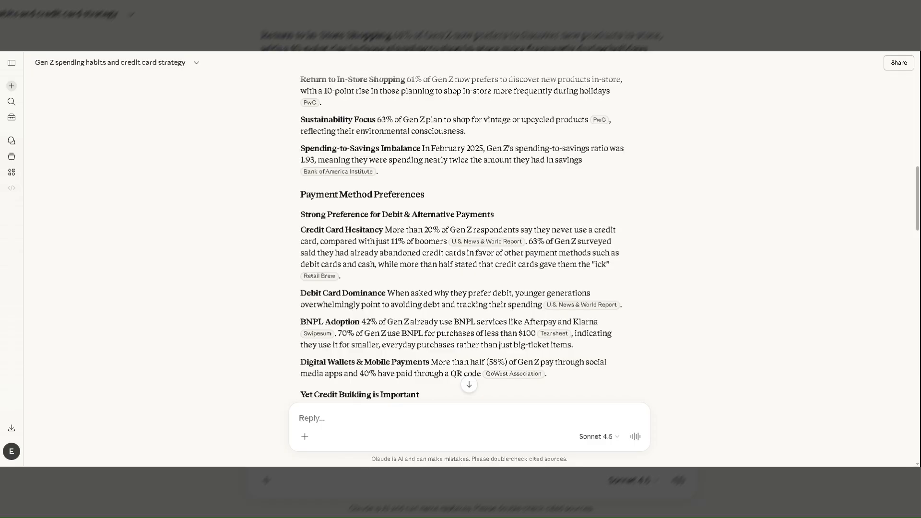
{"action": "scroll", "coordinate": [209, 293], "scroll_direction": "down", "scroll_amount": 1}
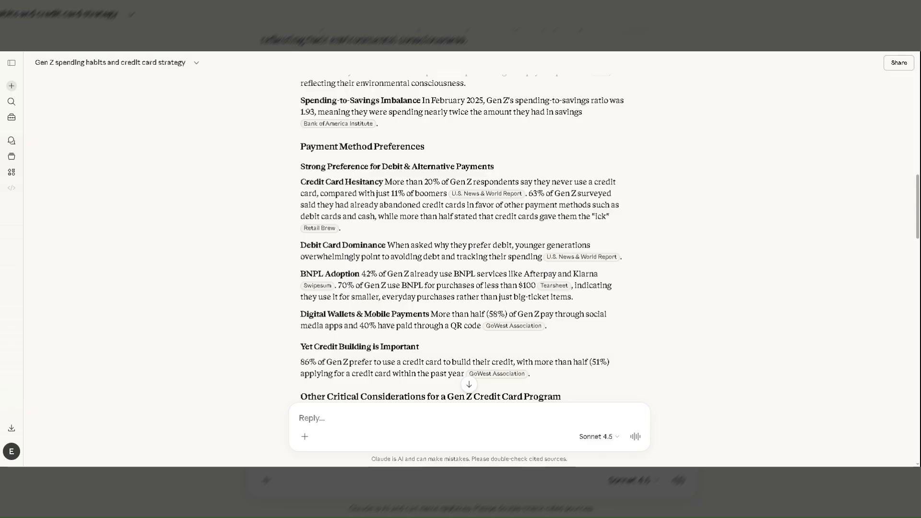
Review the research again from payment preferences back to the top spending categories and key spending behaviors.
{"action": "scroll", "coordinate": [251, 293], "scroll_direction": "up", "scroll_amount": 1}
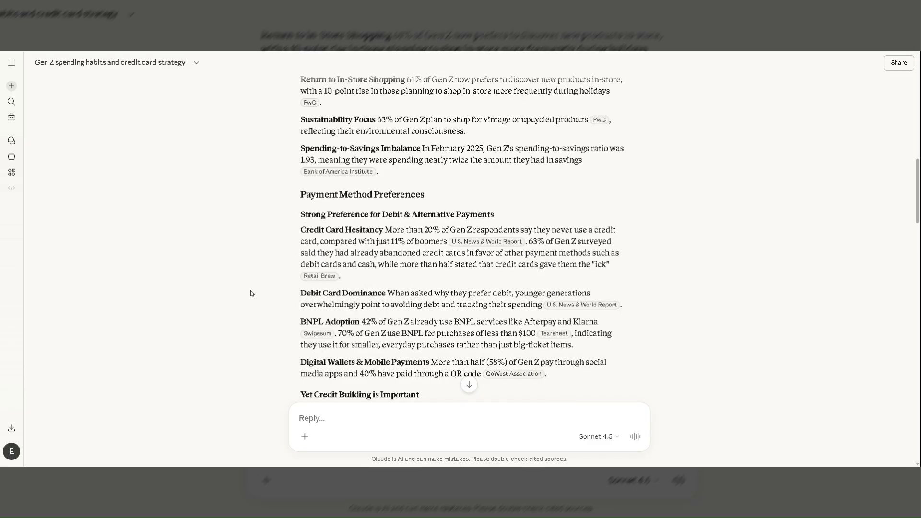
{"action": "scroll", "coordinate": [251, 293], "scroll_direction": "up", "scroll_amount": 1}
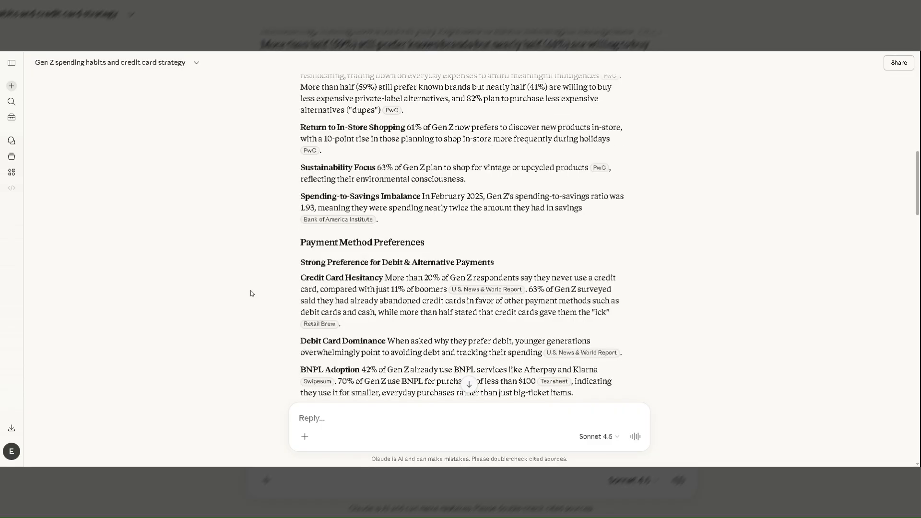
{"action": "scroll", "coordinate": [250, 291], "scroll_direction": "up", "scroll_amount": 1}
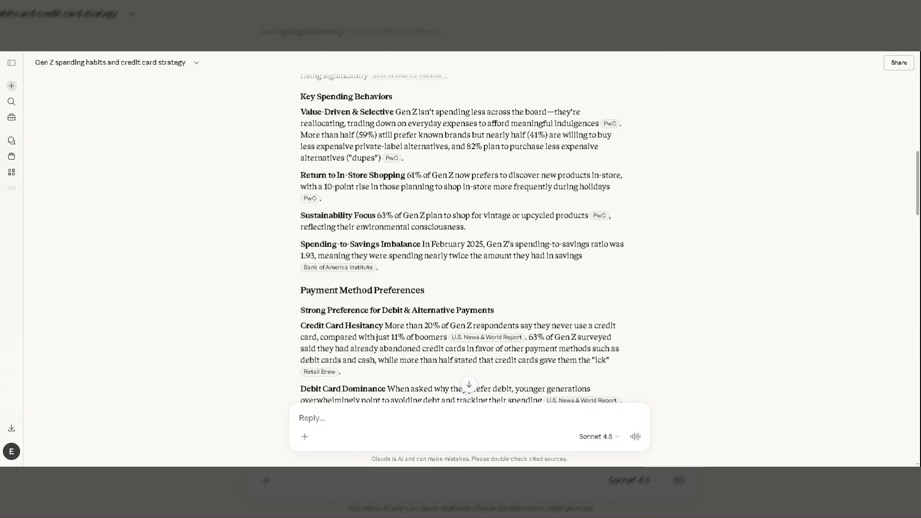
{"action": "scroll", "coordinate": [251, 293], "scroll_direction": "up", "scroll_amount": 2}
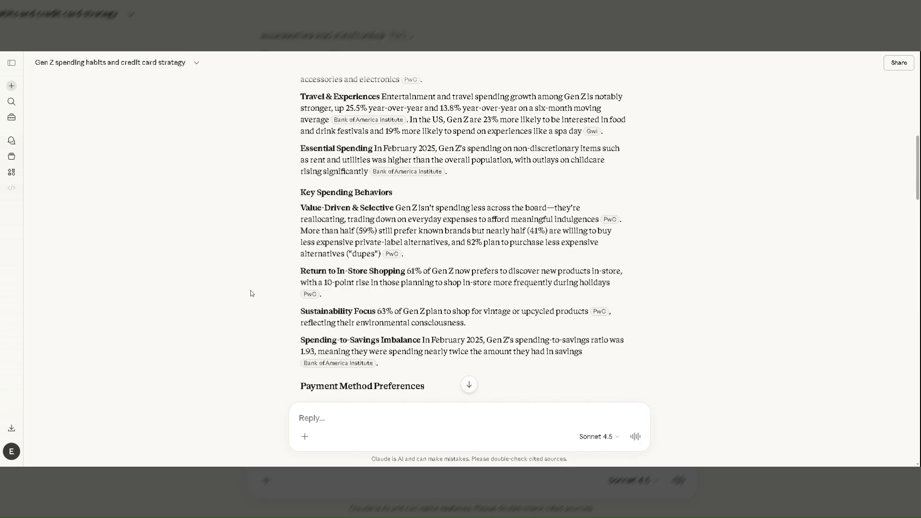
{"action": "scroll", "coordinate": [250, 293], "scroll_direction": "up", "scroll_amount": 1}
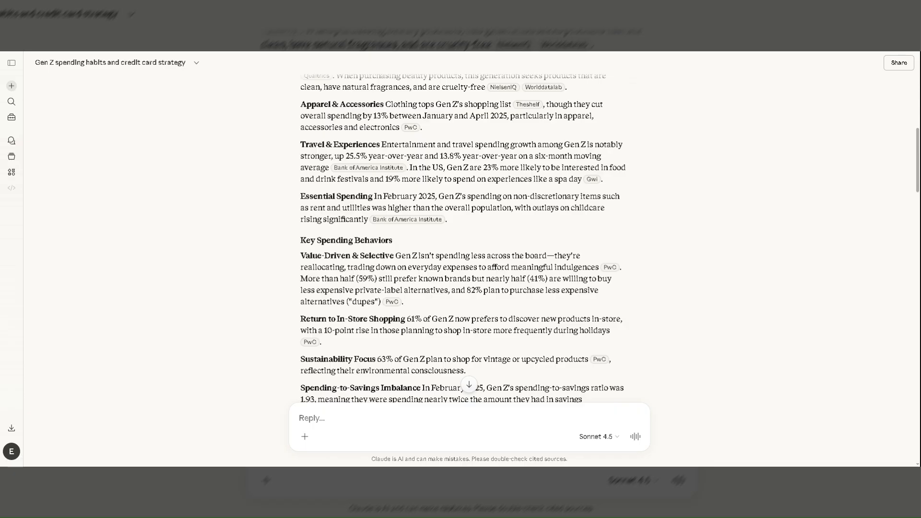
{"action": "scroll", "coordinate": [251, 290], "scroll_direction": "up", "scroll_amount": 1}
{"action": "scroll", "coordinate": [251, 293], "scroll_direction": "up", "scroll_amount": 1}
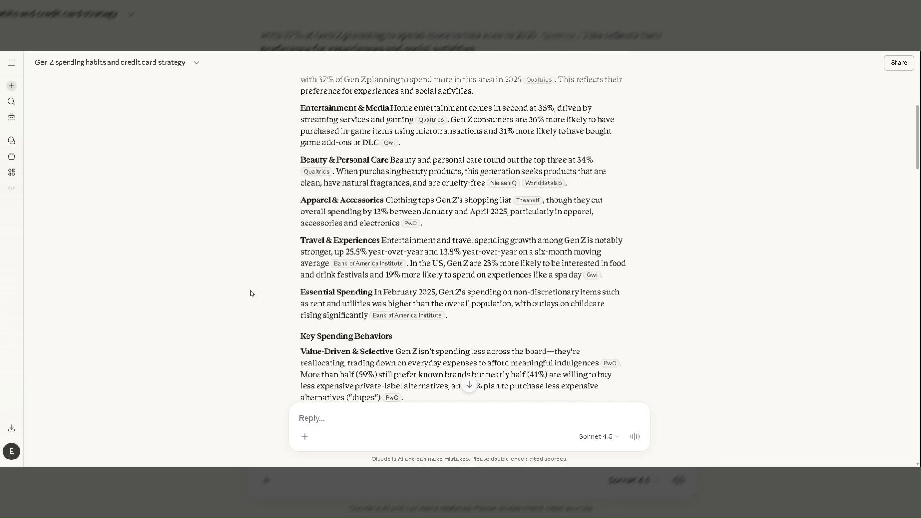
{"action": "scroll", "coordinate": [250, 293], "scroll_direction": "up", "scroll_amount": 1}
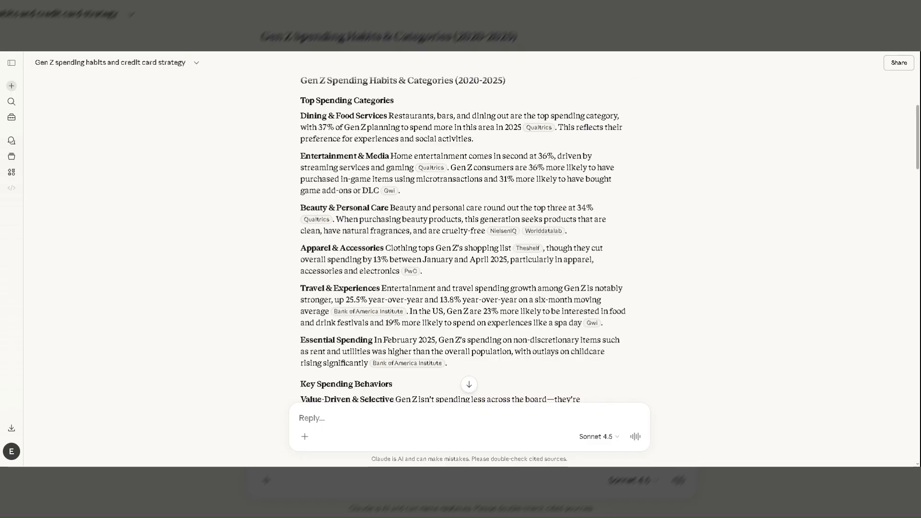
{"action": "scroll", "coordinate": [250, 291], "scroll_direction": "down", "scroll_amount": 1}
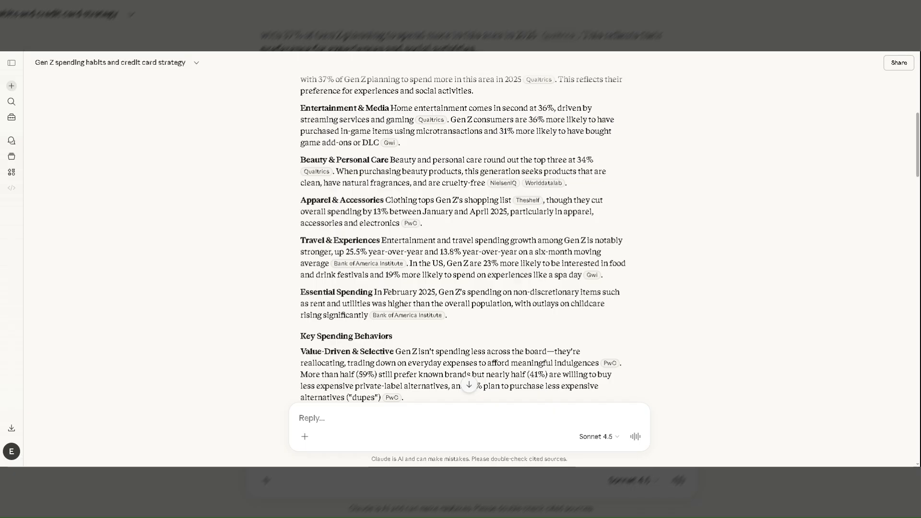
{"action": "scroll", "coordinate": [250, 291], "scroll_direction": "down", "scroll_amount": 1}
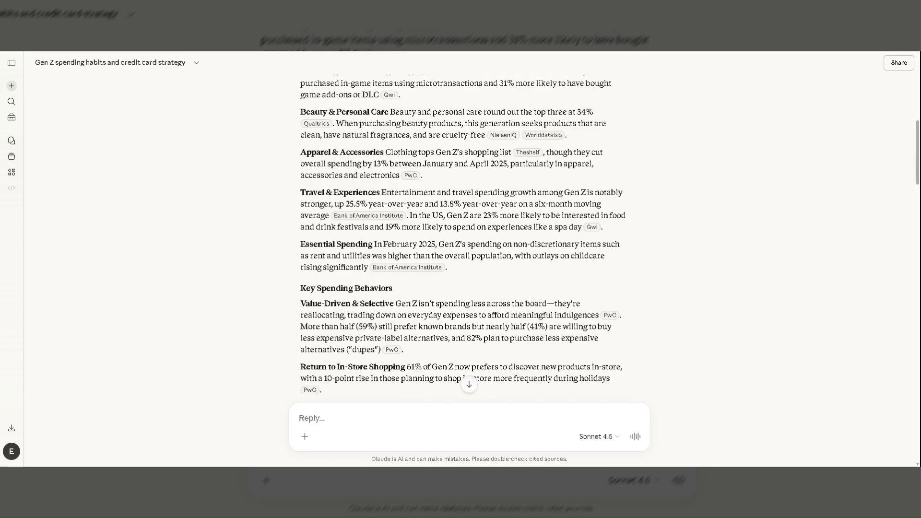
{"action": "scroll", "coordinate": [251, 291], "scroll_direction": "down", "scroll_amount": 1}
{"action": "scroll", "coordinate": [250, 291], "scroll_direction": "down", "scroll_amount": 1}
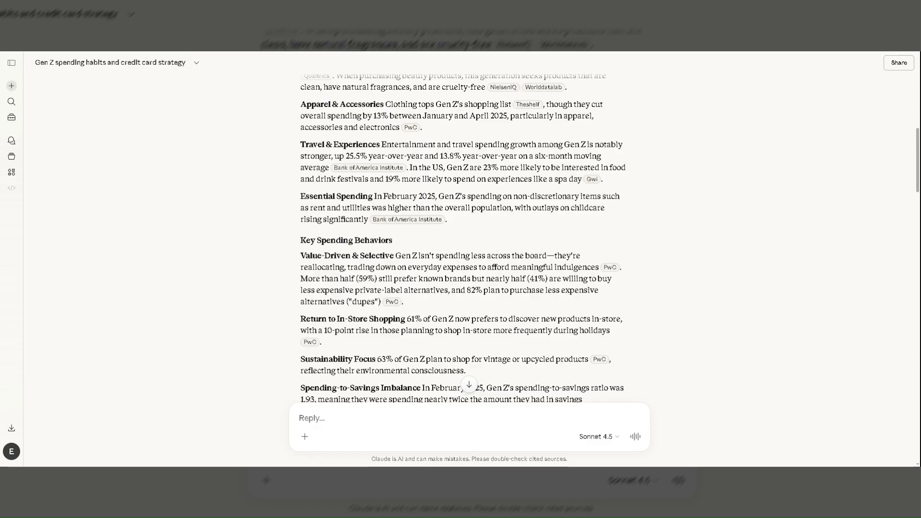
Examine the considerations for a Gen Z credit card program, from transparency and flexible payments through security, down to the references.
{"action": "scroll", "coordinate": [463, 240], "scroll_direction": "down", "scroll_amount": 10}
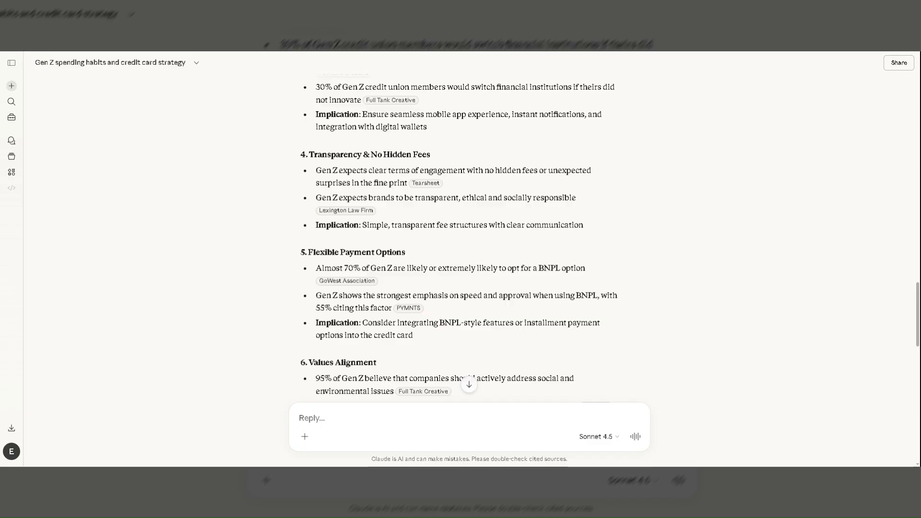
{"action": "scroll", "coordinate": [462, 240], "scroll_direction": "down", "scroll_amount": 2}
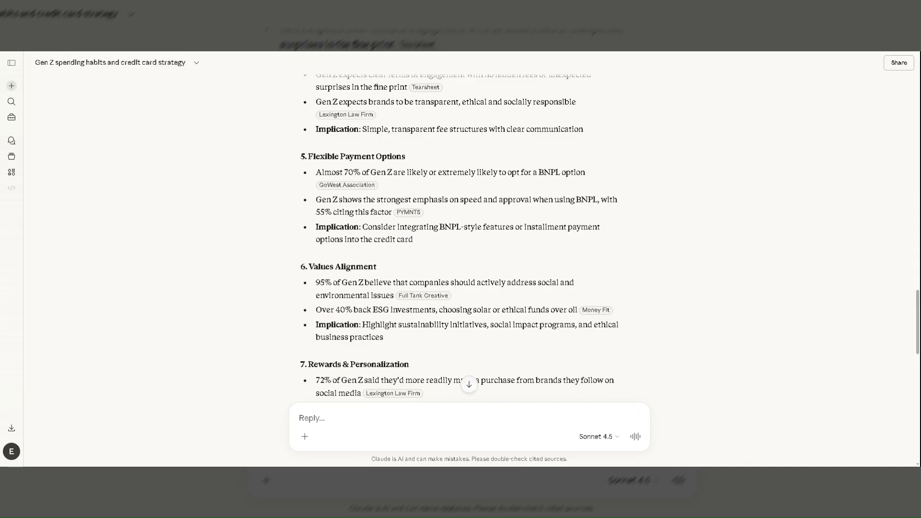
{"action": "scroll", "coordinate": [469, 235], "scroll_direction": "down", "scroll_amount": 1}
{"action": "scroll", "coordinate": [469, 235], "scroll_direction": "down", "scroll_amount": 1}
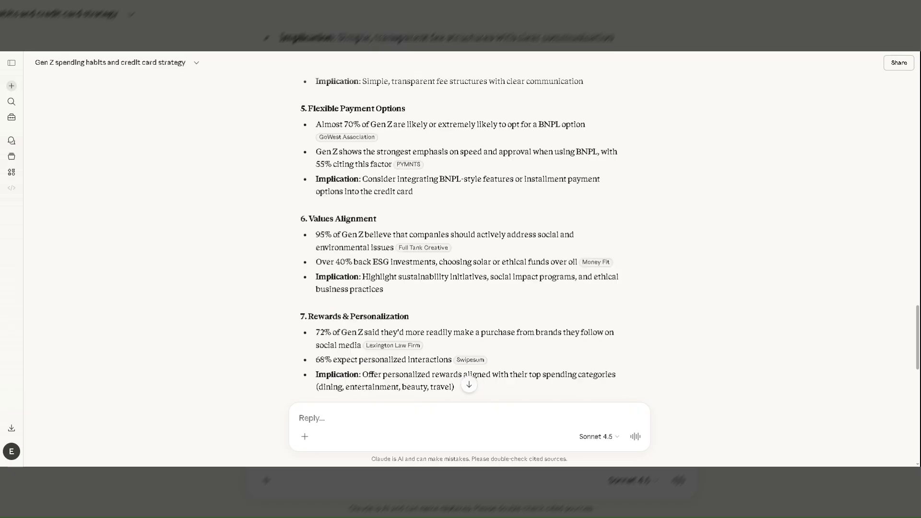
{"action": "scroll", "coordinate": [469, 235], "scroll_direction": "down", "scroll_amount": 2}
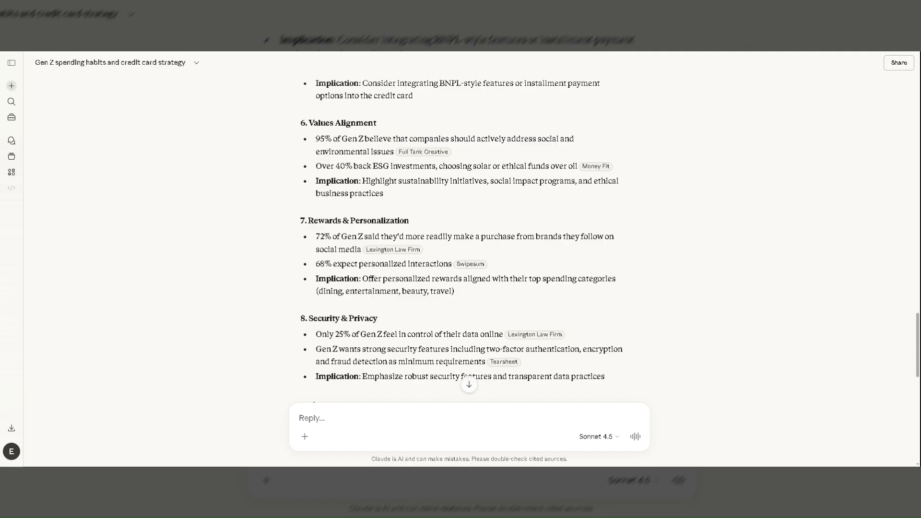
{"action": "scroll", "coordinate": [468, 235], "scroll_direction": "down", "scroll_amount": 1}
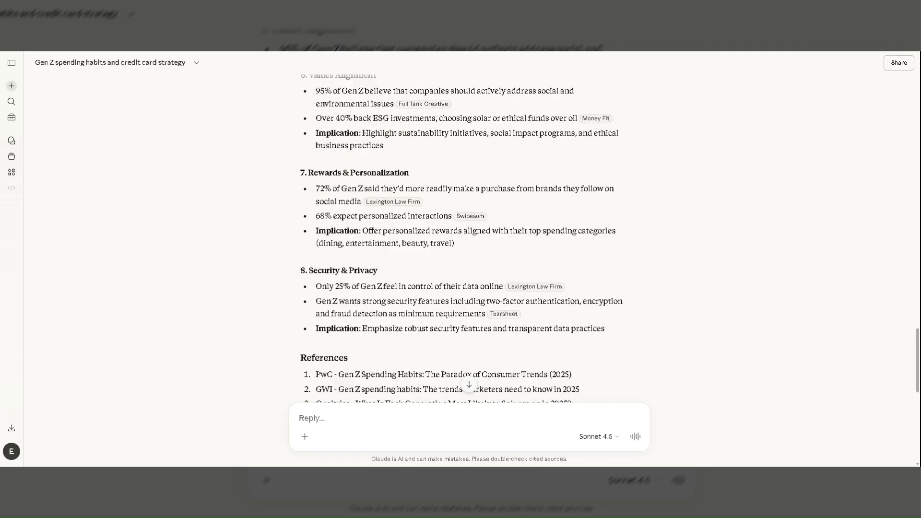
{"action": "scroll", "coordinate": [469, 235], "scroll_direction": "down", "scroll_amount": 6}
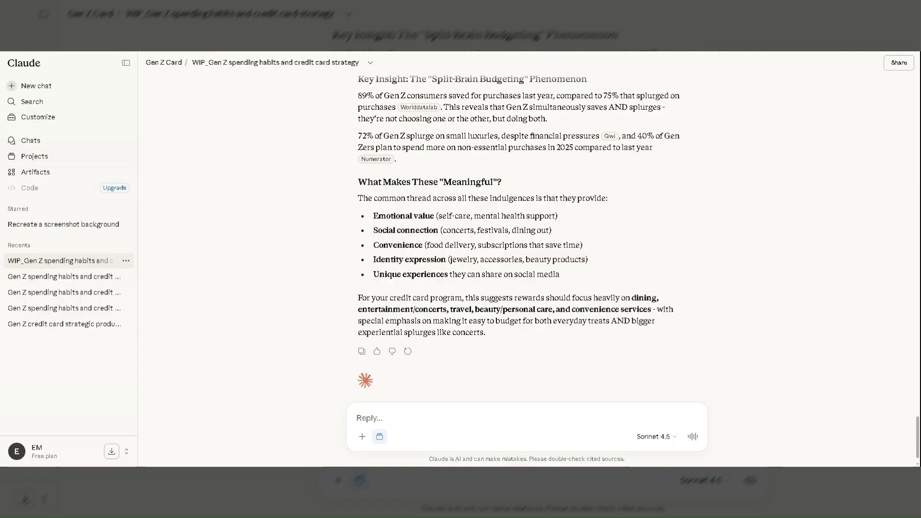
Paste the prepared research takeaways and the request for a credit and debit card program into the reply of the WIP_Gen Z chat.
{"action": "left_click", "coordinate": [370, 418]}
{"action": "type", "text": "These are what I find useful in the reseach: What the research shows is that Gen Z spends a lot in discretionary items like rent & utilities. So they explore brand alternatives, like vintage and upcycled products, to be able to afford meaningful indulgences. They are willing to save on everyday expenses to be able to spend for experiences like travel and entertainment. There is also a shift in the shopping experience.They prefer in-store shopping, than making purchases purely online. Although they value digital payment options like digital wallets and mobile payments, they deviate from using credit cards but rather prefer to use their debit cards. They are debt-averse and would value offerings like BNPL and installments. Outside of their spending habits, Gen Z values financial literacy, digital capabilities with their banking partner, a simple card offering without complicated interest rates, BNPL options, with ESG efforts. Create a credit and debit card program that will deliver these value added services to a Gen Z customer."}
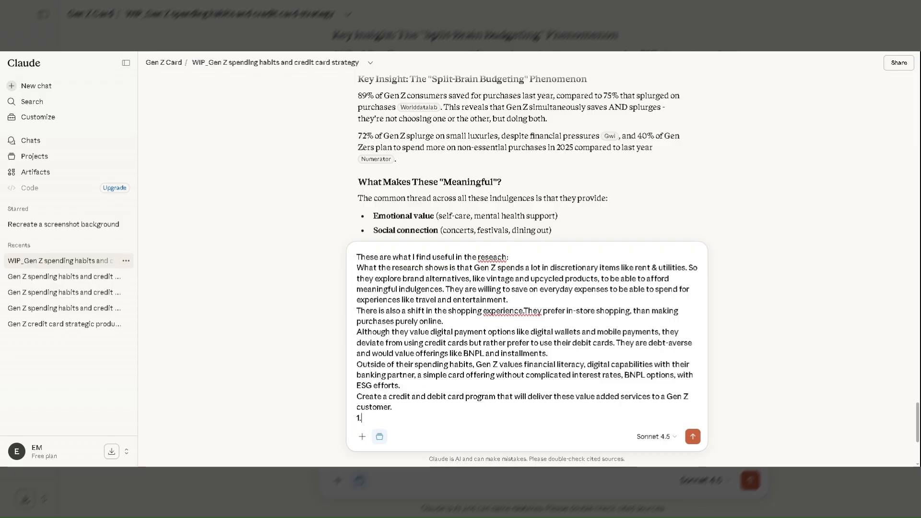
{"action": "type", "text": "1."}
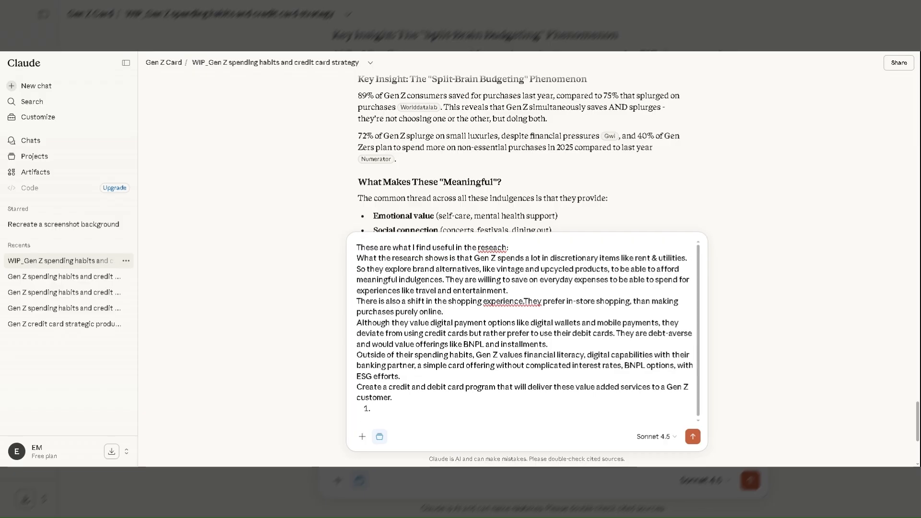
{"action": "key", "text": "BackSpace"}
{"action": "key", "text": "BackSpace"}
Number the discretionary spending takeaway as list item 1 and the in-store shopping takeaway as item 2 in the reply.
{"action": "left_click", "coordinate": [424, 267]}
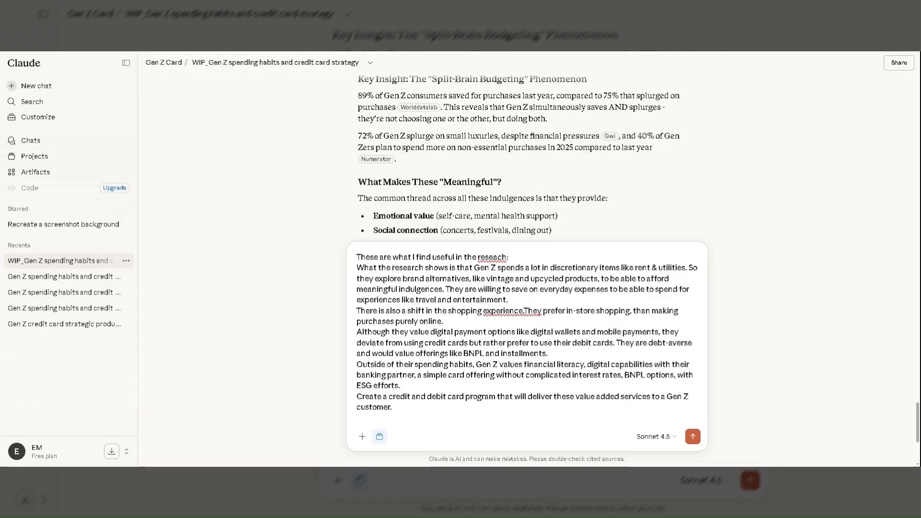
{"action": "key", "text": "Home"}
{"action": "type", "text": "1."}
{"action": "key", "text": "Down"}
{"action": "key", "text": "Down"}
{"action": "key", "text": "Down"}
{"action": "key", "text": "Down"}
{"action": "key", "text": "Home"}
{"action": "type", "text": "2."}
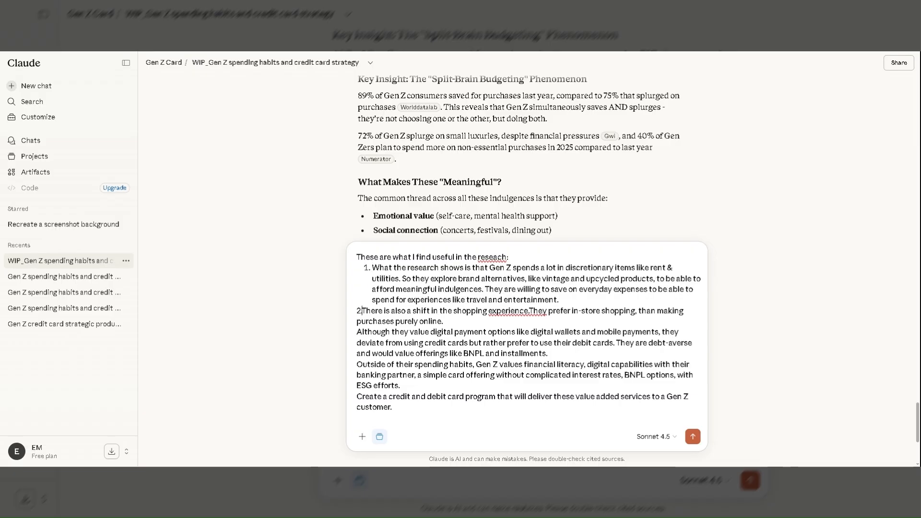
Number the digital payment takeaway as item 3 and the financial literacy takeaway as item 4, and send the prompt.
{"action": "key", "text": "Down"}
{"action": "key", "text": "Home"}
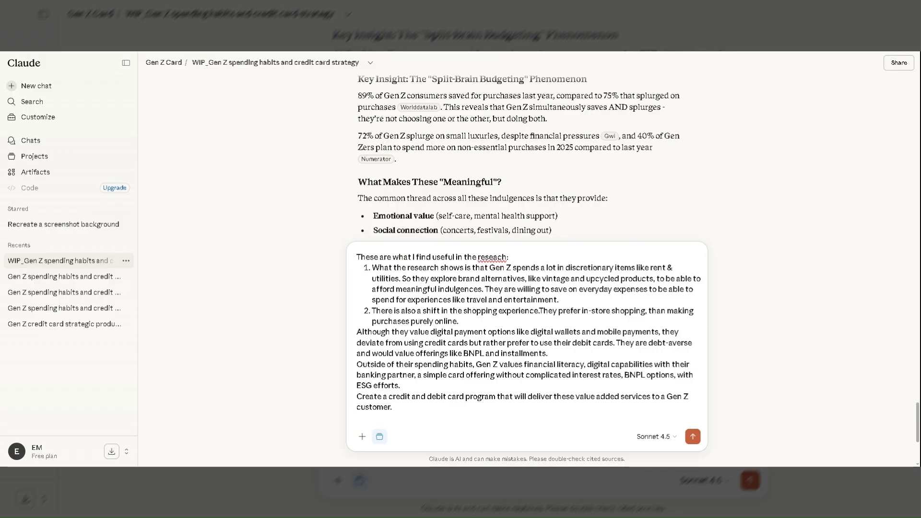
{"action": "type", "text": "3."}
{"action": "left_click", "coordinate": [357, 364]}
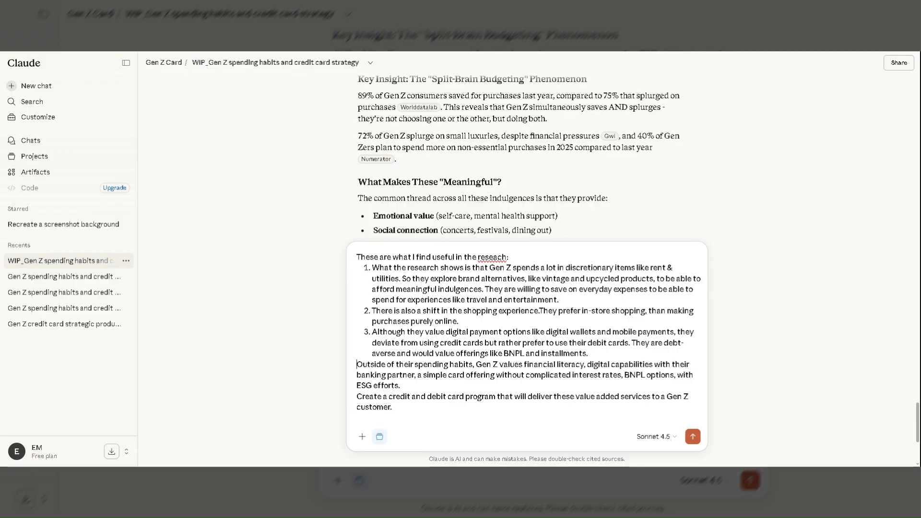
{"action": "type", "text": "4."}
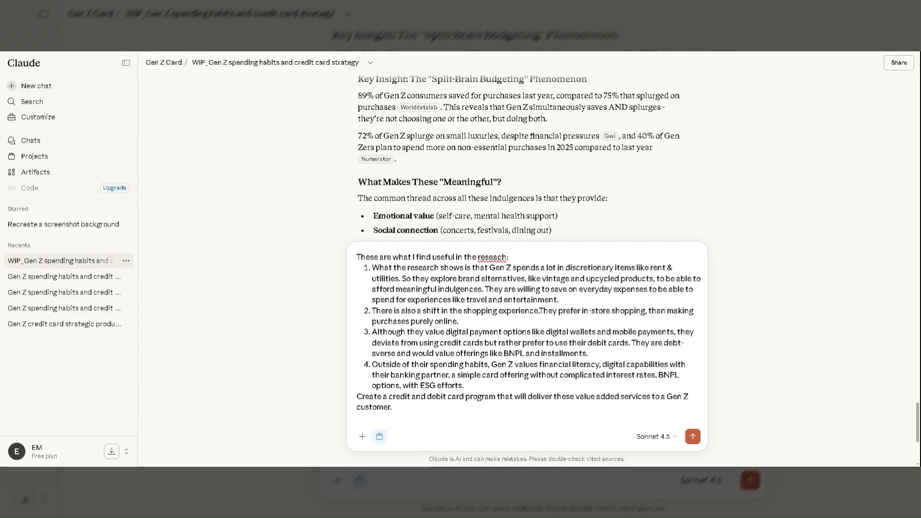
{"action": "left_click", "coordinate": [373, 406]}
{"action": "key", "text": "Return"}
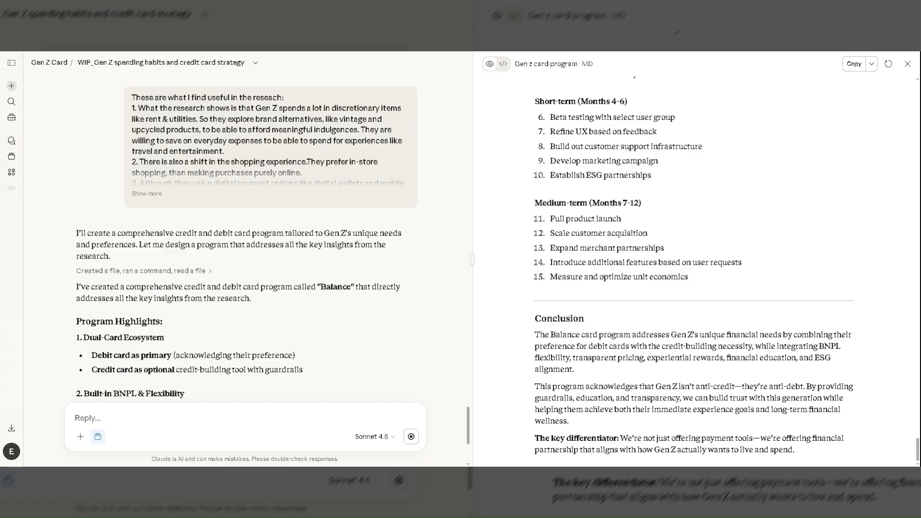
Read the program highlights in the answer, from the dual-card ecosystem through rewards and transparency to the digital-first experience.
{"action": "scroll", "coordinate": [198, 234], "scroll_direction": "down", "scroll_amount": 1}
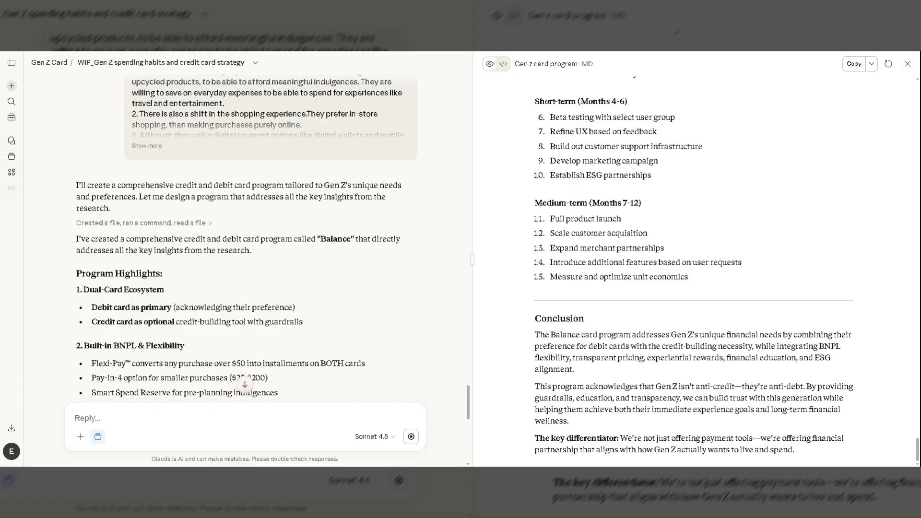
{"action": "scroll", "coordinate": [226, 294], "scroll_direction": "down", "scroll_amount": 1}
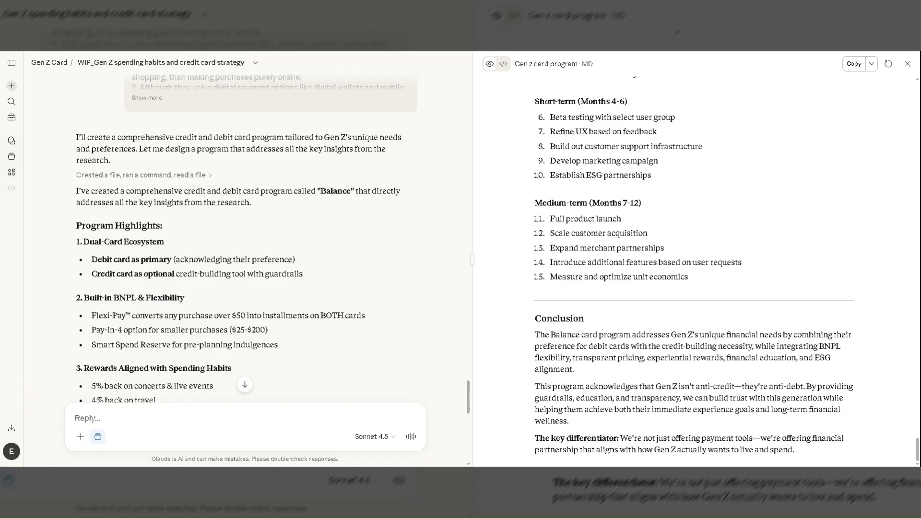
{"action": "scroll", "coordinate": [226, 293], "scroll_direction": "down", "scroll_amount": 1}
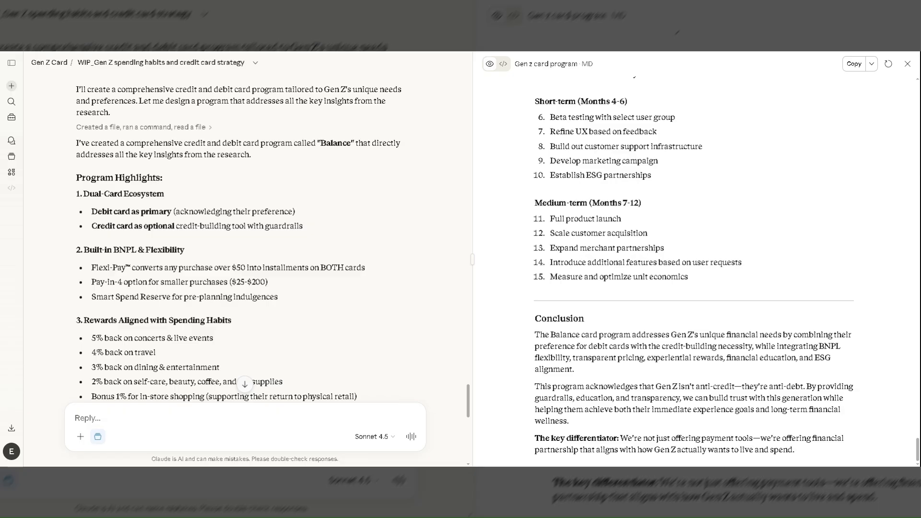
{"action": "scroll", "coordinate": [245, 240], "scroll_direction": "down", "scroll_amount": 2}
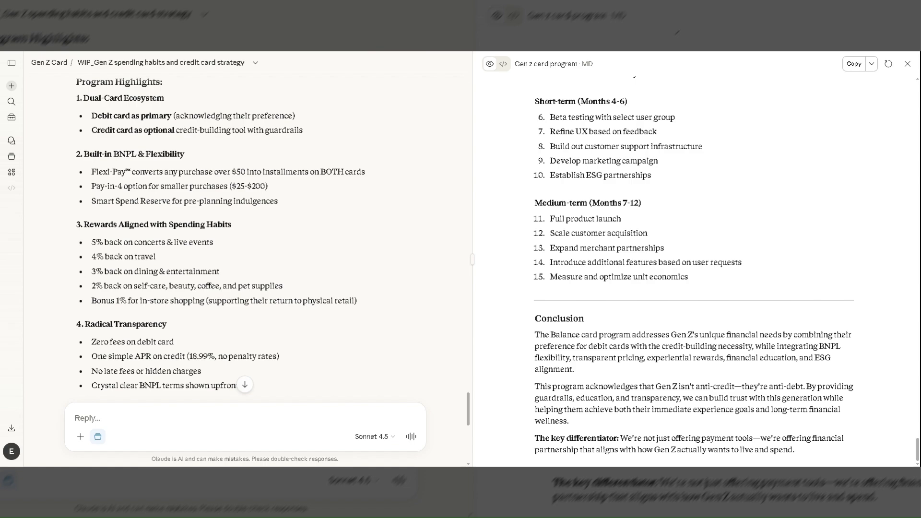
{"action": "scroll", "coordinate": [244, 240], "scroll_direction": "down", "scroll_amount": 2}
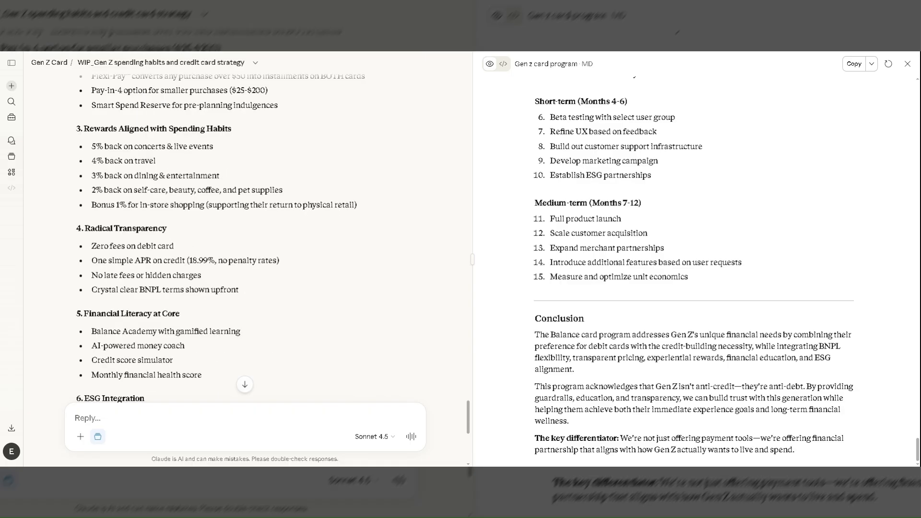
{"action": "scroll", "coordinate": [244, 239], "scroll_direction": "down", "scroll_amount": 1}
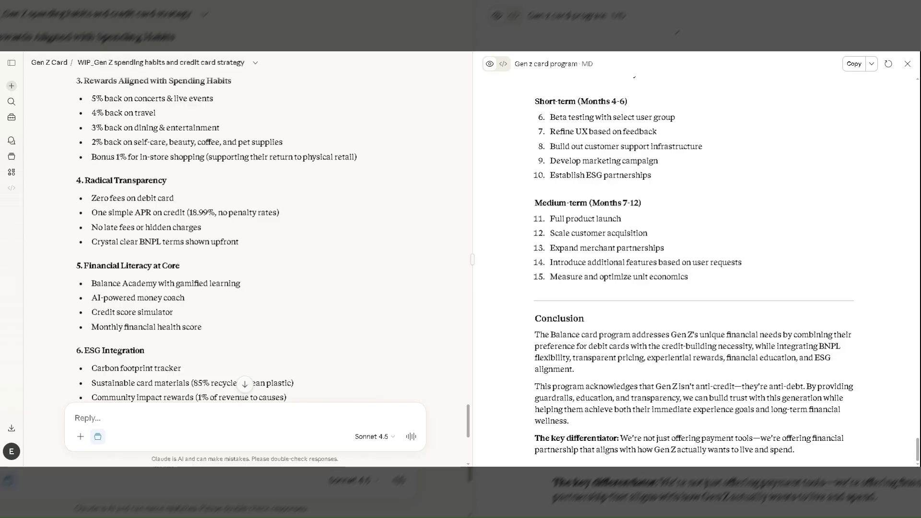
{"action": "scroll", "coordinate": [245, 240], "scroll_direction": "down", "scroll_amount": 4}
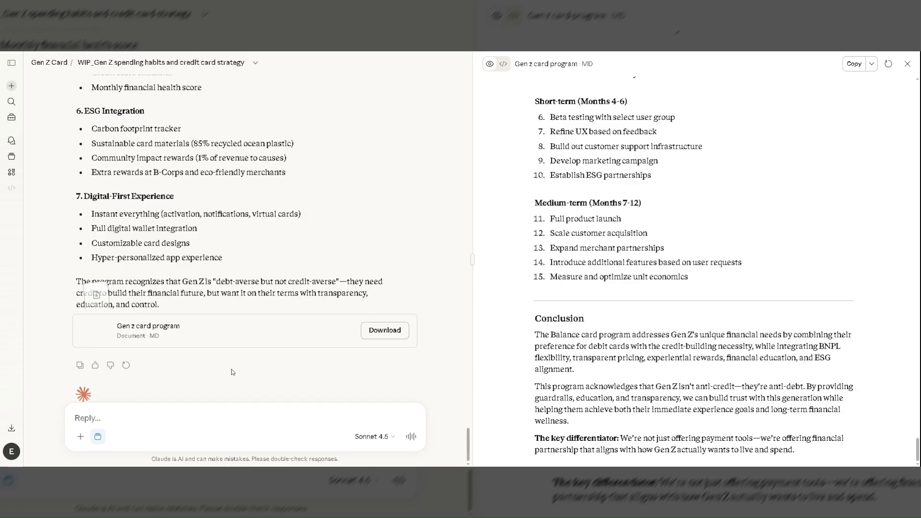
{"action": "scroll", "coordinate": [231, 370], "scroll_direction": "down", "scroll_amount": 1}
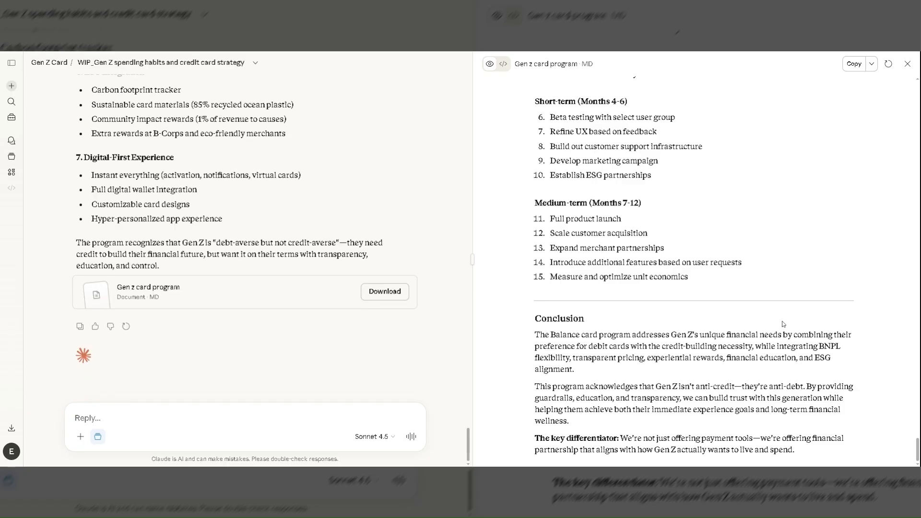
Review the Gen z card program document from regulatory considerations through implementation steps to the conclusion, and download it.
{"action": "scroll", "coordinate": [693, 268], "scroll_direction": "up", "scroll_amount": 4}
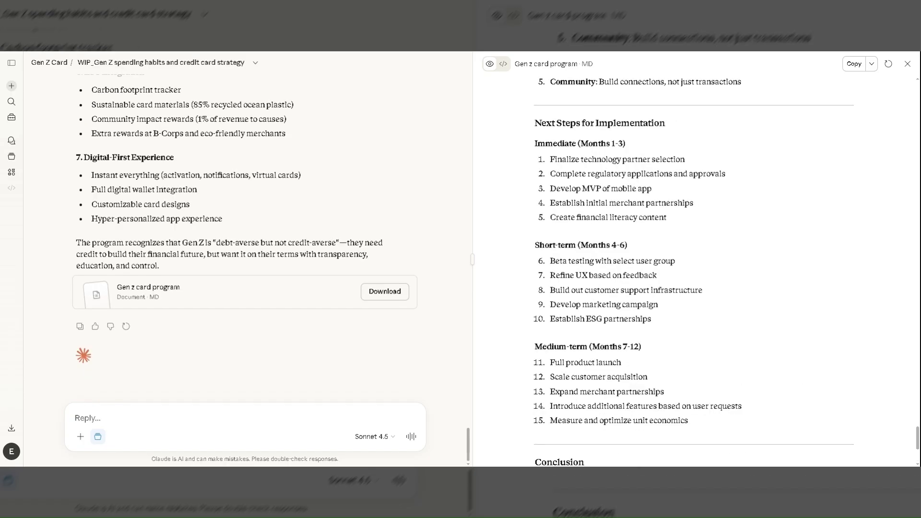
{"action": "scroll", "coordinate": [671, 336], "scroll_direction": "up", "scroll_amount": 7}
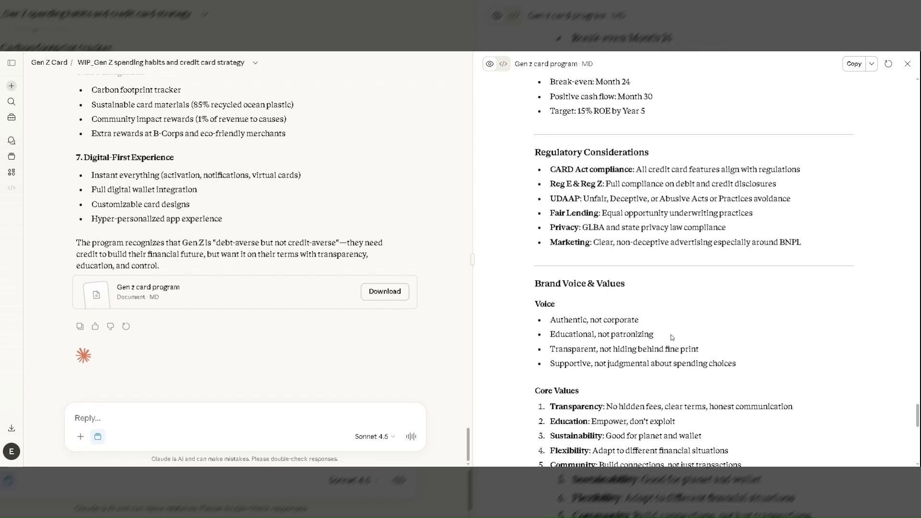
{"action": "scroll", "coordinate": [670, 335], "scroll_direction": "down", "scroll_amount": 3}
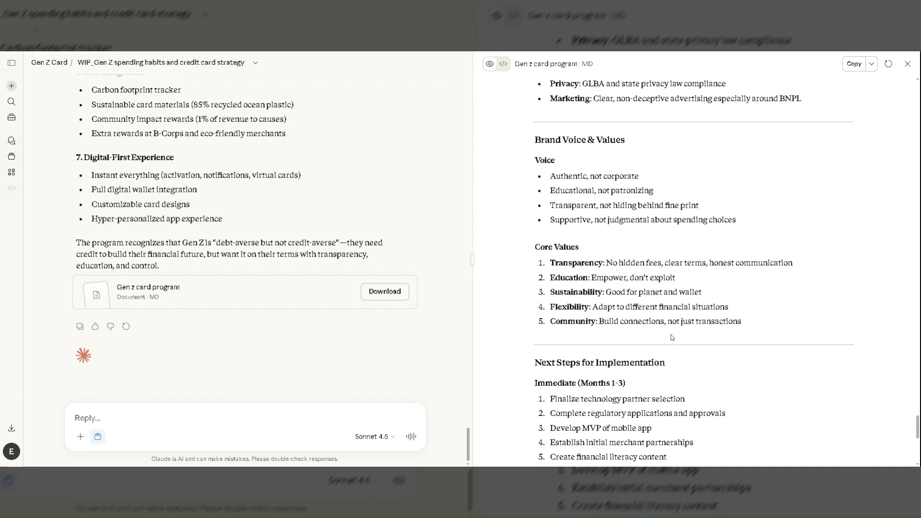
{"action": "scroll", "coordinate": [670, 335], "scroll_direction": "down", "scroll_amount": 4}
{"action": "scroll", "coordinate": [670, 336], "scroll_direction": "down", "scroll_amount": 4}
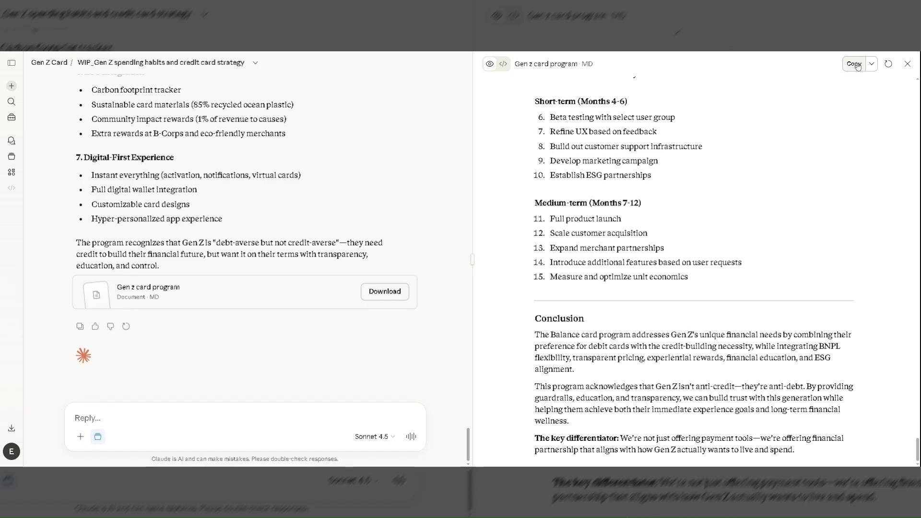
{"action": "left_click", "coordinate": [871, 64]}
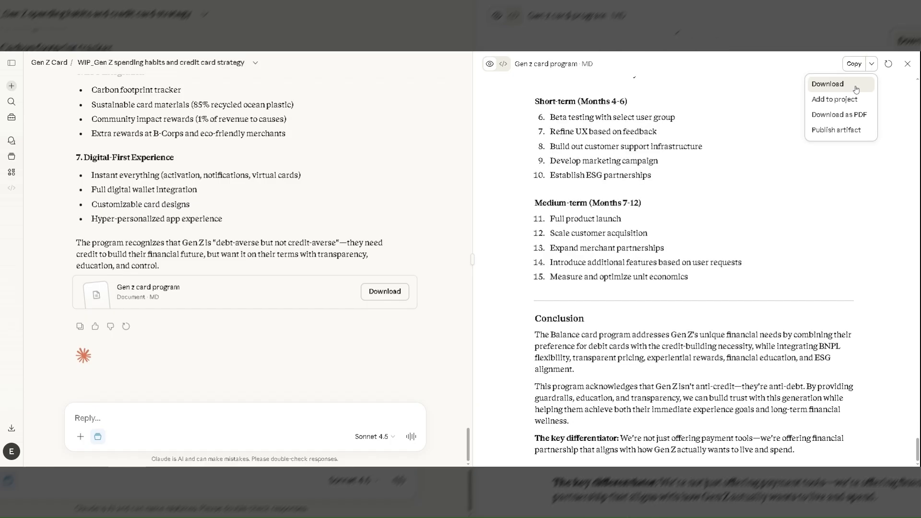
{"action": "left_click", "coordinate": [859, 84]}
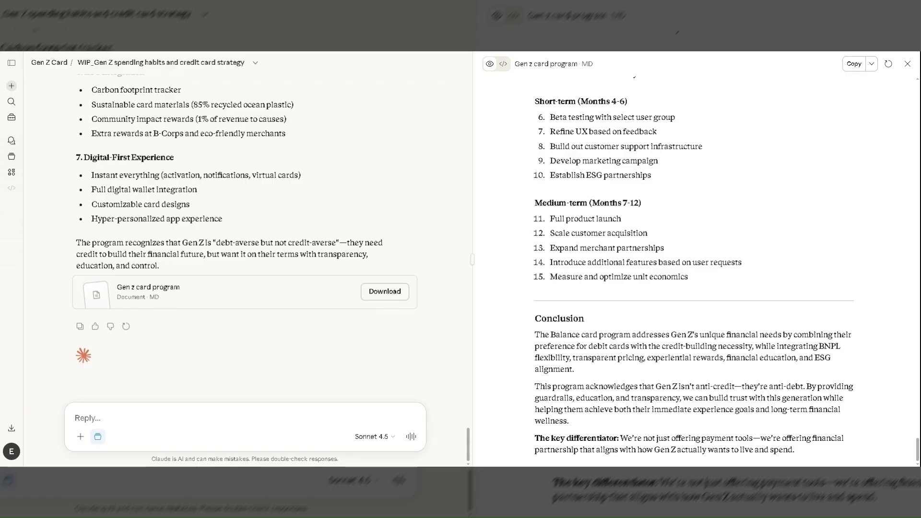
Begin a follow-up reply in the chat with "Gen Z also values in store purchases.".
{"action": "type", "text": "Gen"}
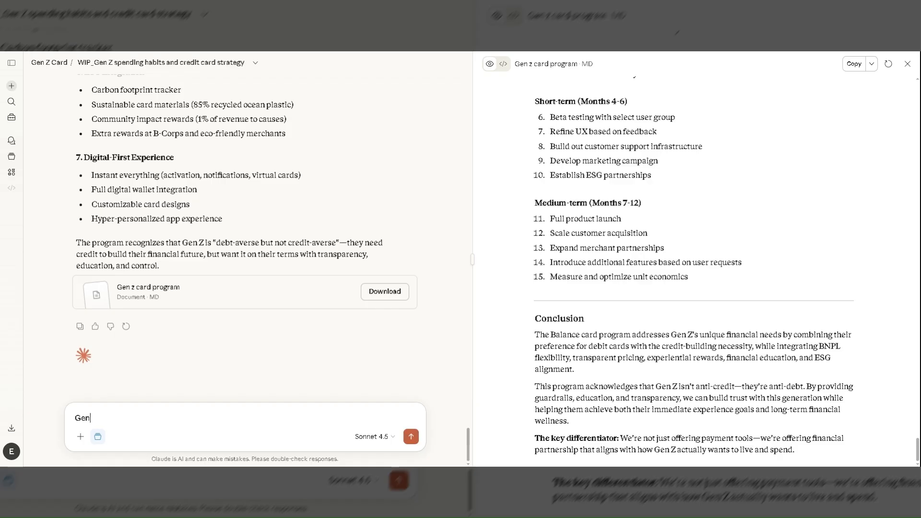
{"action": "type", "text": " Z also values in store purc"}
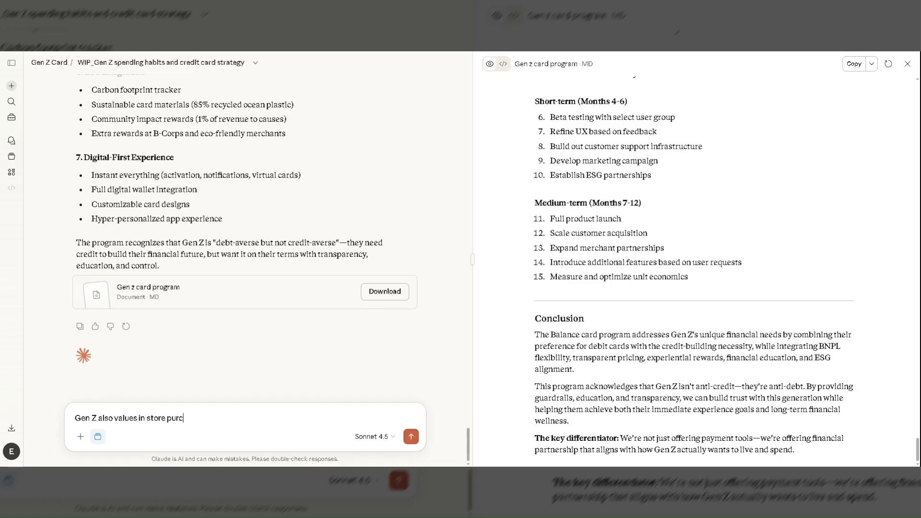
{"action": "type", "text": "hases"}
{"action": "type", "text": "."}
{"action": "type", "text": " Can y"}
Continue the reply with the request "Add a value added service (VAS) to the card program that".
{"action": "key", "text": "BackSpace"}
{"action": "key", "text": "BackSpace"}
{"action": "key", "text": "BackSpace"}
{"action": "key", "text": "BackSpace"}
{"action": "key", "text": "BackSpace"}
{"action": "type", "text": "A"}
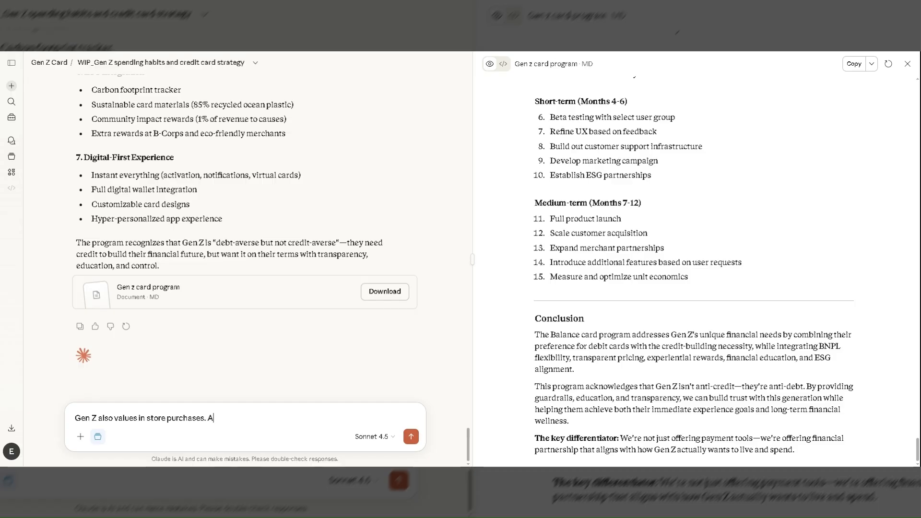
{"action": "type", "text": "dd a value added service "}
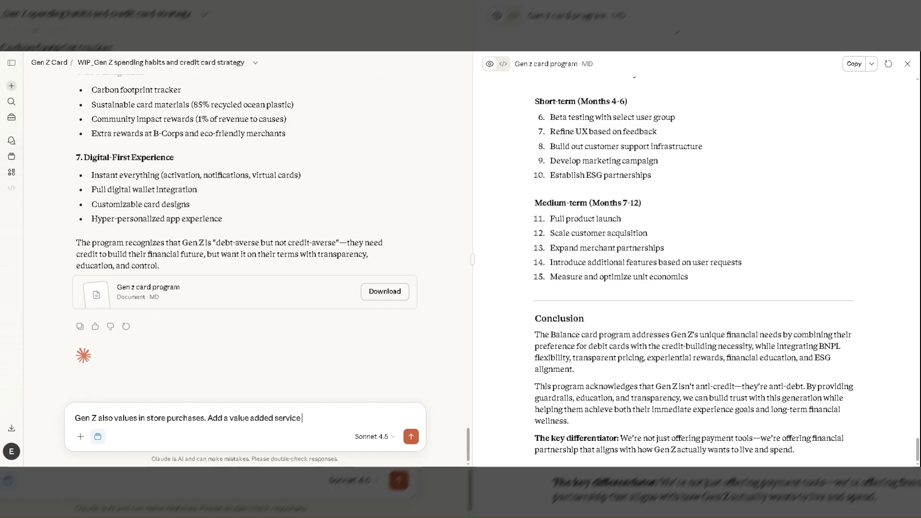
{"action": "type", "text": "(VAS) to the proge"}
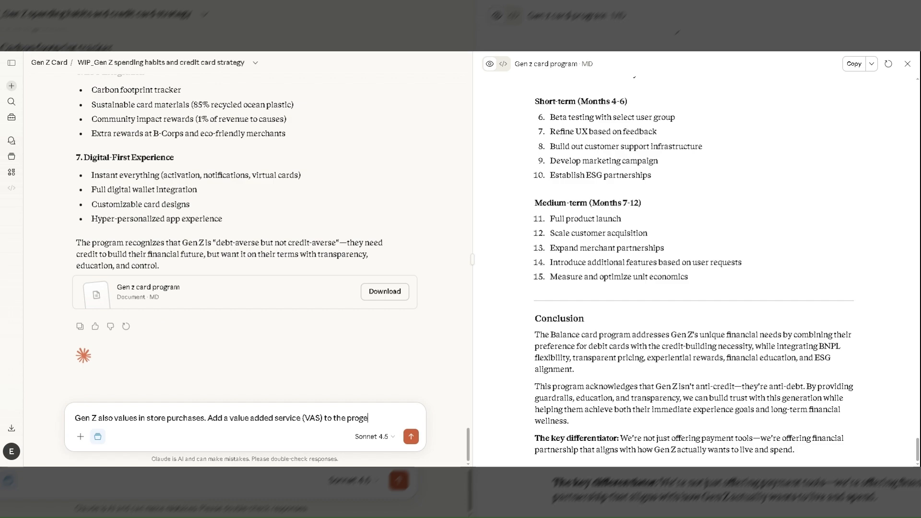
{"action": "type", "text": "am"}
{"action": "key", "text": "BackSpace"}
{"action": "key", "text": "BackSpace"}
{"action": "key", "text": "BackSpace"}
{"action": "key", "text": "BackSpace"}
{"action": "key", "text": "BackSpace"}
{"action": "key", "text": "BackSpace"}
{"action": "key", "text": "BackSpace"}
{"action": "key", "text": "BackSpace"}
{"action": "type", "text": "card program that"}
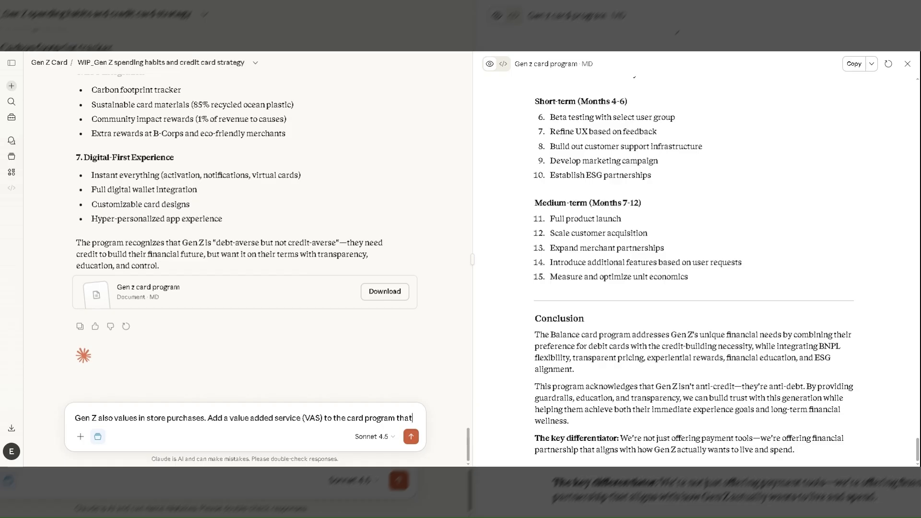
{"action": "type", "text": " will "}
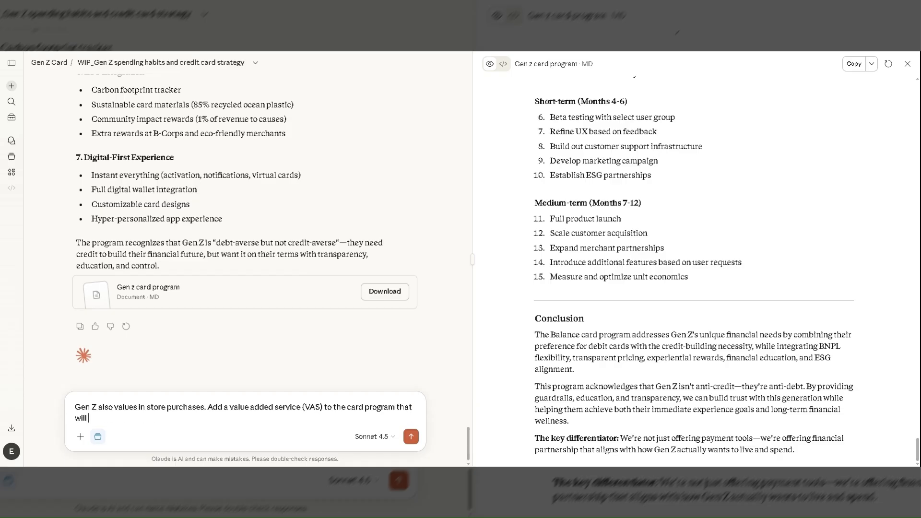
{"action": "type", "text": "give them exclusive access "}
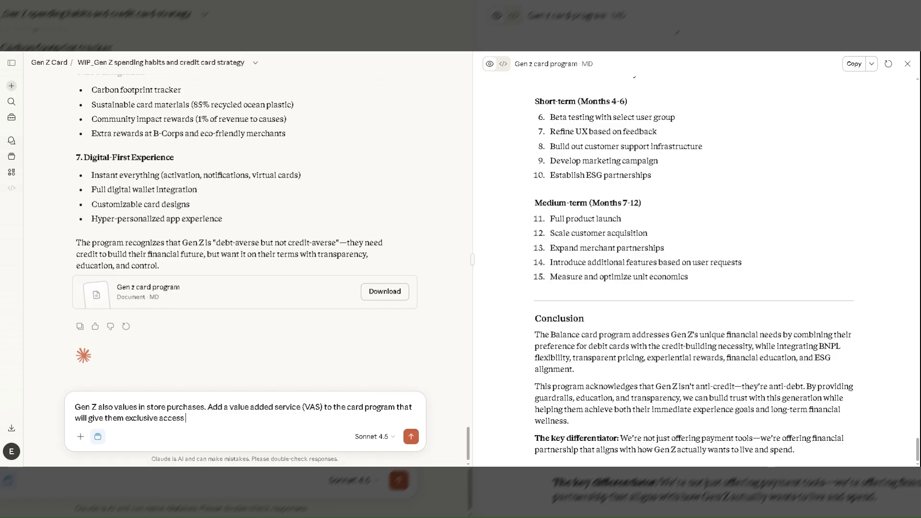
{"action": "type", "text": "to in-sto"}
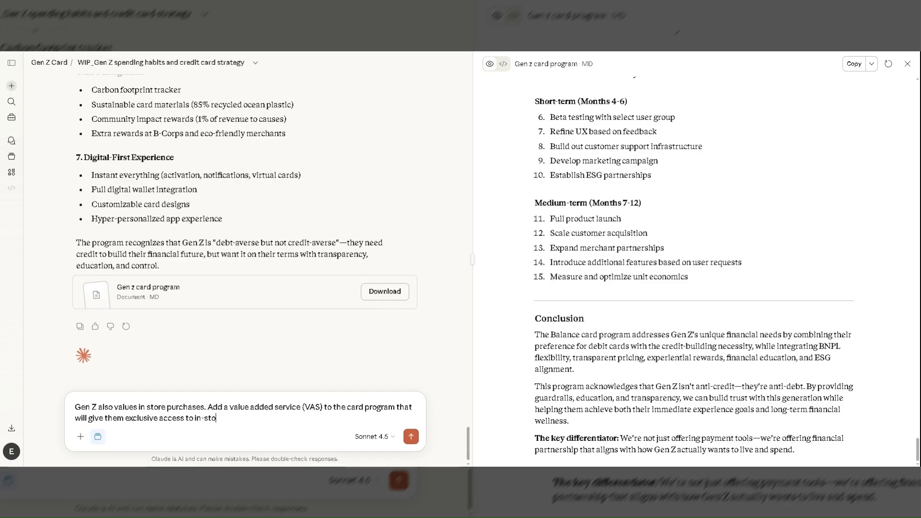
{"action": "type", "text": "re pop up events."}
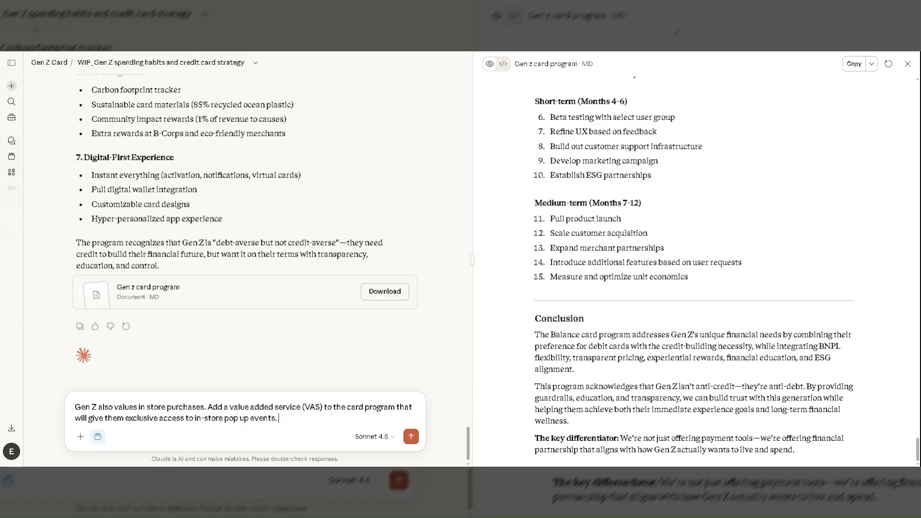
Complete the request with "will give them exclusive access to in-store pop up events." and send it.
{"action": "key", "text": "Return"}
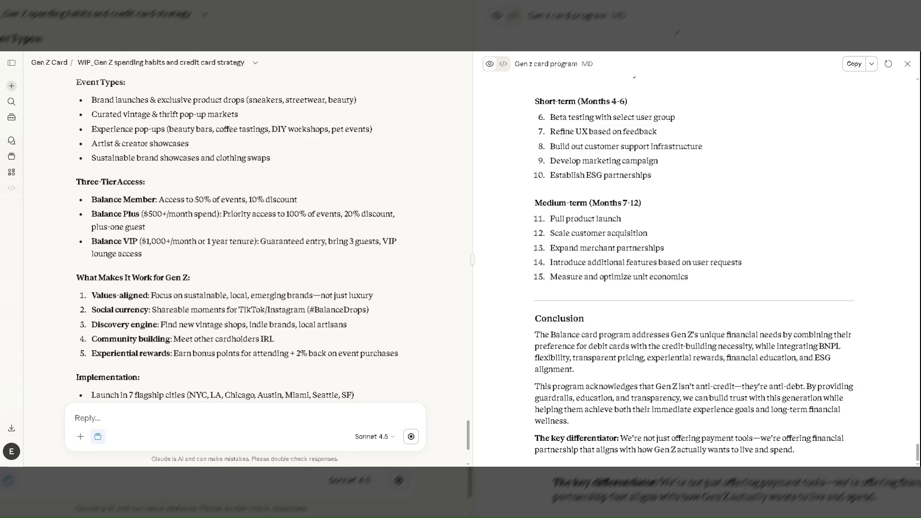
Read the answer on the added pop-up events service, from key features and access tiers to implementation.
{"action": "scroll", "coordinate": [244, 239], "scroll_direction": "up", "scroll_amount": 1}
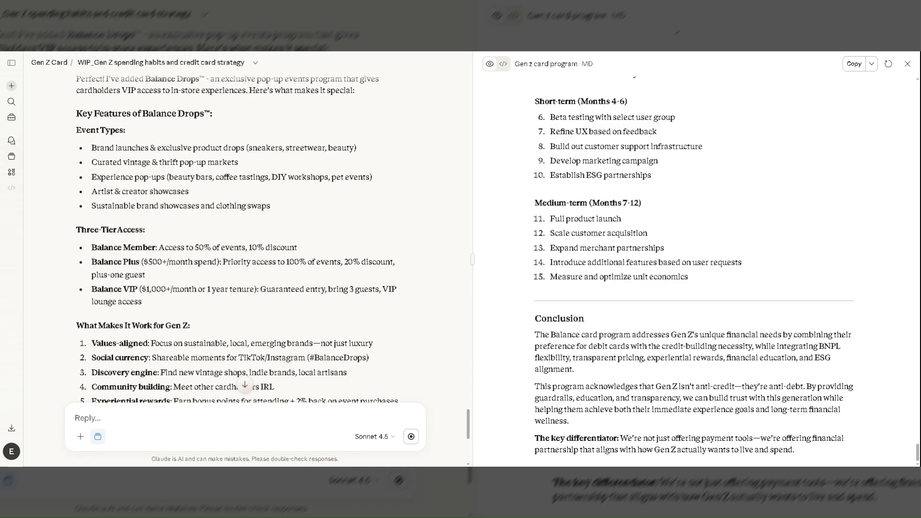
{"action": "scroll", "coordinate": [245, 239], "scroll_direction": "up", "scroll_amount": 1}
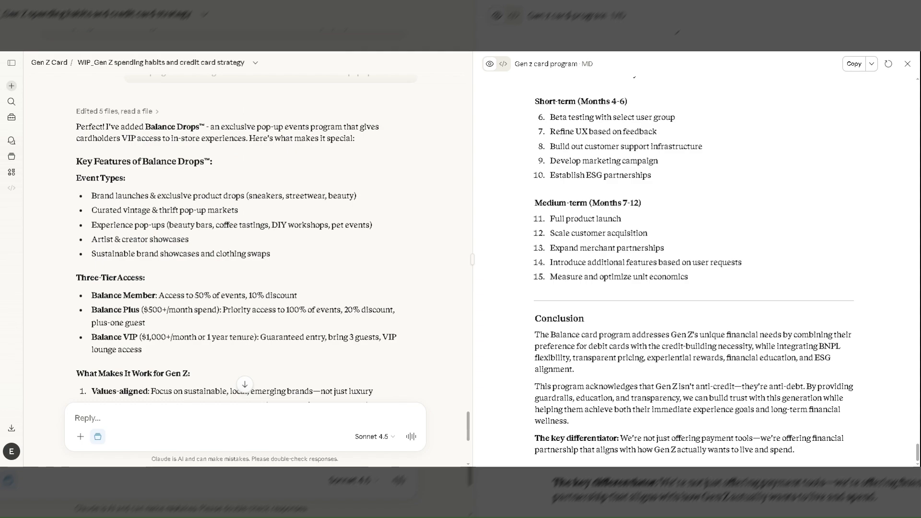
{"action": "scroll", "coordinate": [245, 240], "scroll_direction": "down", "scroll_amount": 1}
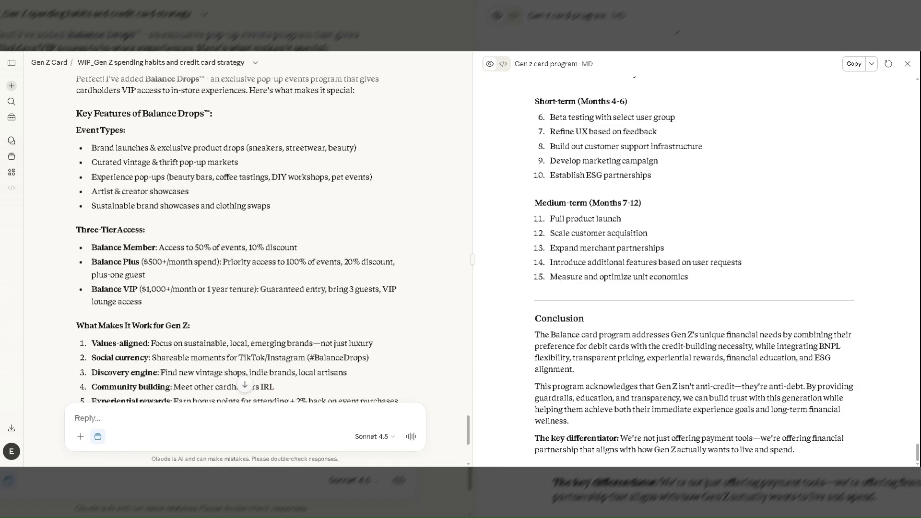
{"action": "scroll", "coordinate": [363, 305], "scroll_direction": "down", "scroll_amount": 2}
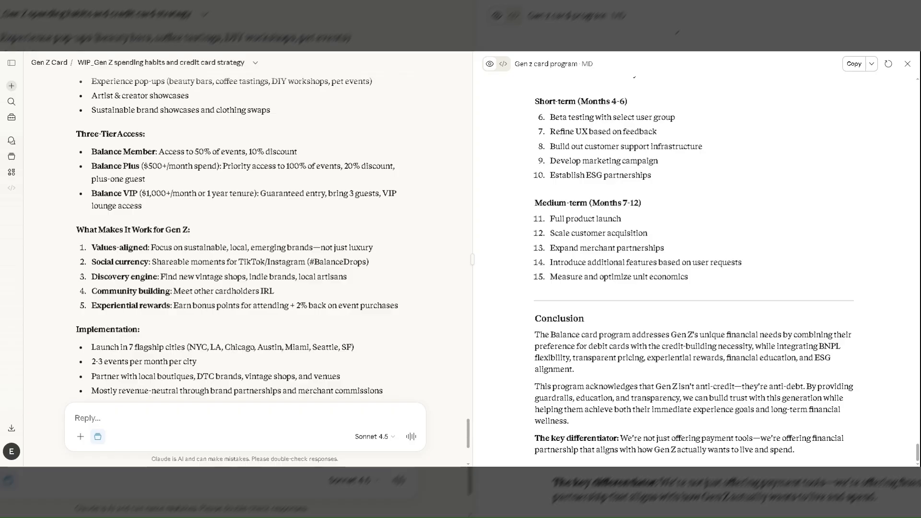
Read the rest of the pop-up events answer, from the access tiers and implementation points to the attached card program document.
{"action": "scroll", "coordinate": [362, 305], "scroll_direction": "down", "scroll_amount": 1}
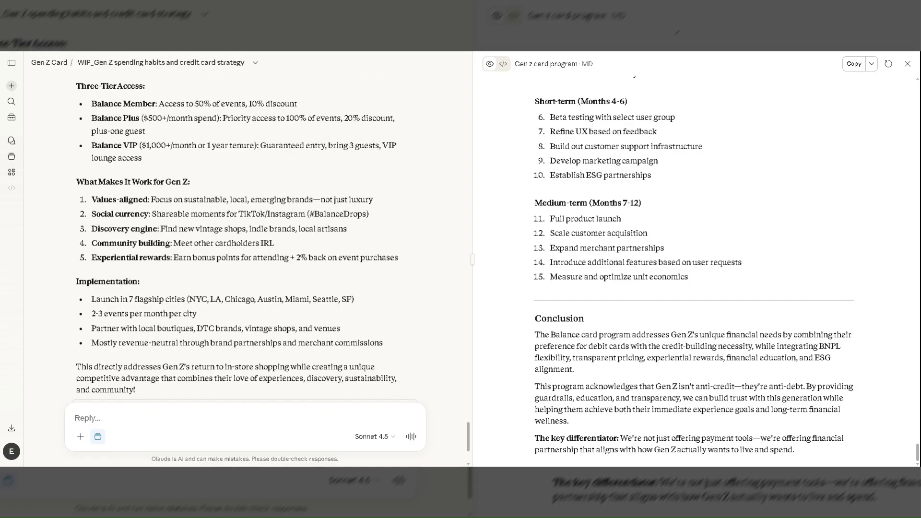
{"action": "scroll", "coordinate": [363, 305], "scroll_direction": "down", "scroll_amount": 2}
{"action": "scroll", "coordinate": [363, 305], "scroll_direction": "down", "scroll_amount": 1}
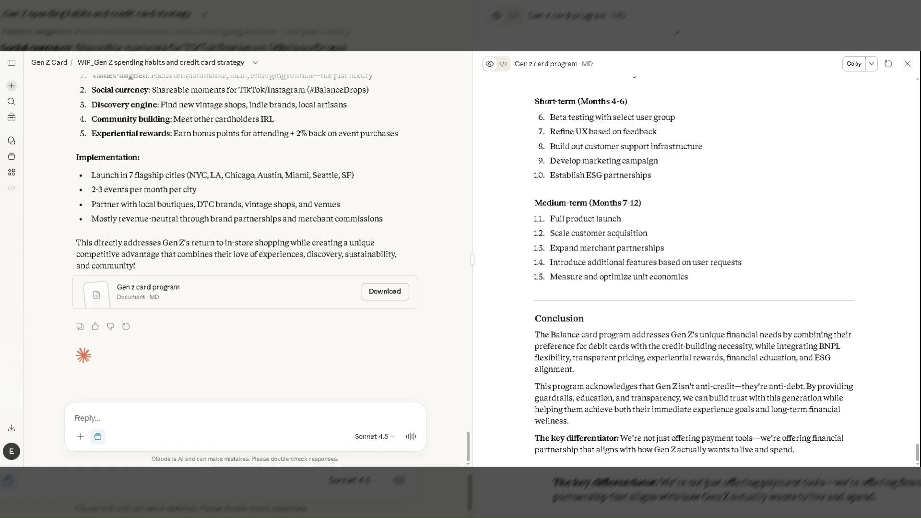
{"action": "left_click", "coordinate": [80, 326]}
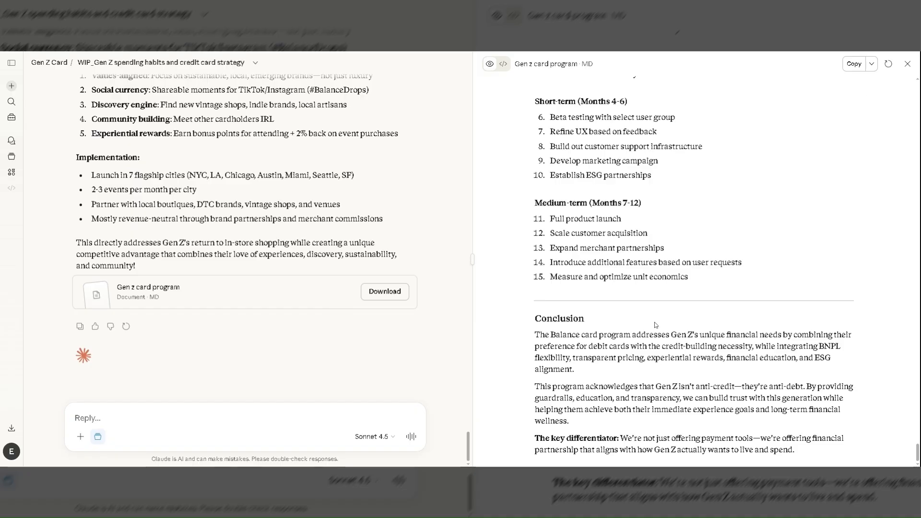
{"action": "scroll", "coordinate": [655, 325], "scroll_direction": "up", "scroll_amount": 2}
{"action": "scroll", "coordinate": [655, 325], "scroll_direction": "down", "scroll_amount": 2}
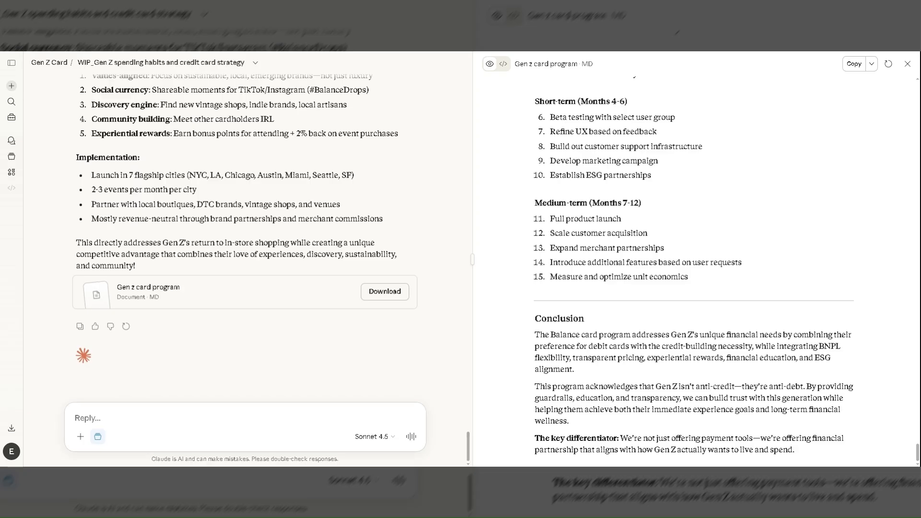
{"action": "type", "text": "Can you"}
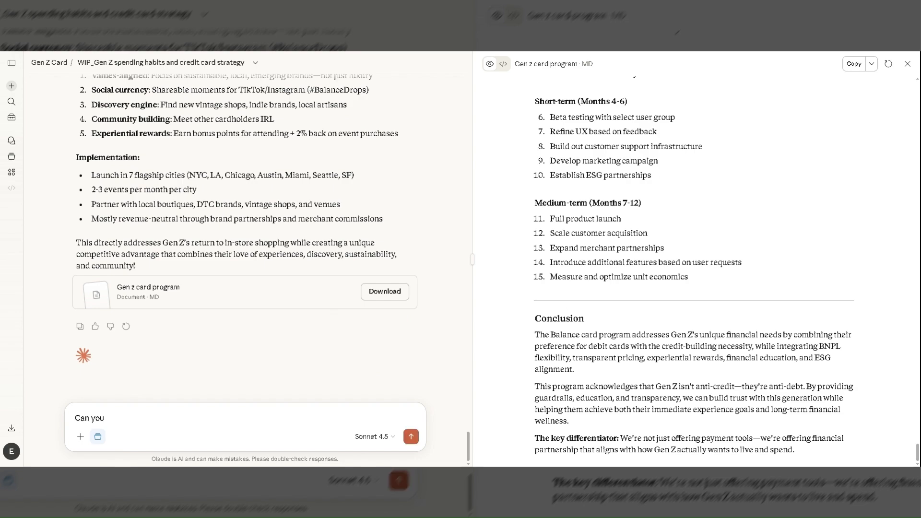
{"action": "key", "text": "ctrl+a"}
{"action": "key", "text": "BackSpace"}
{"action": "type", "text": "Create a mark"}
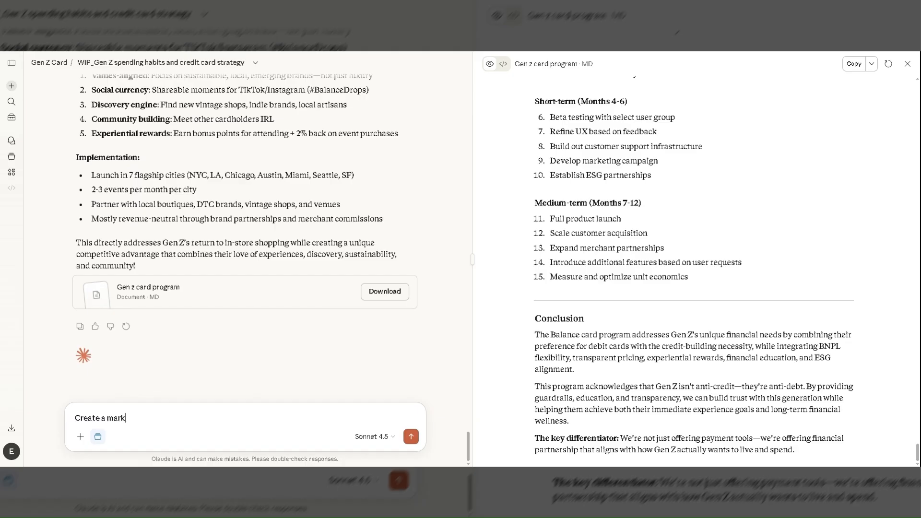
{"action": "type", "text": "eting compaign"}
{"action": "key", "text": "ctrl+a"}
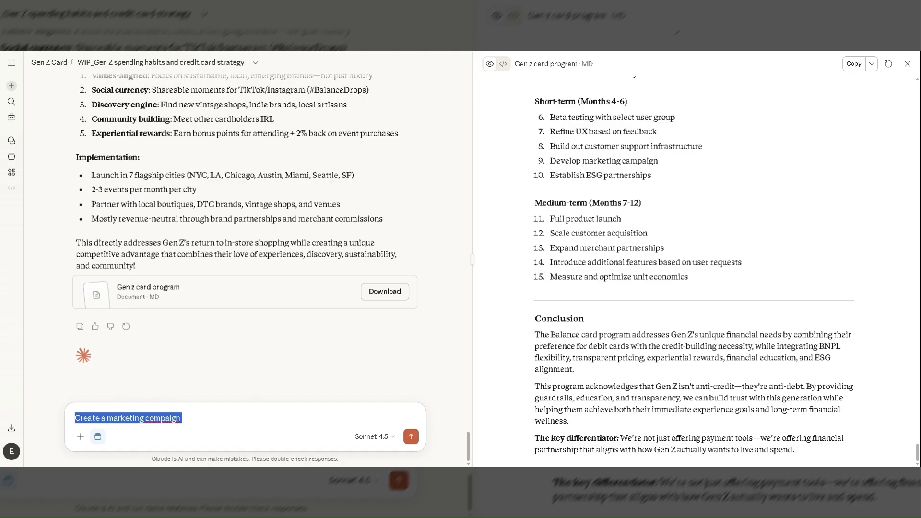
Ask in a new reply "What would a marketing campaign look like with this card program?" and send it.
{"action": "type", "text": "What would a "}
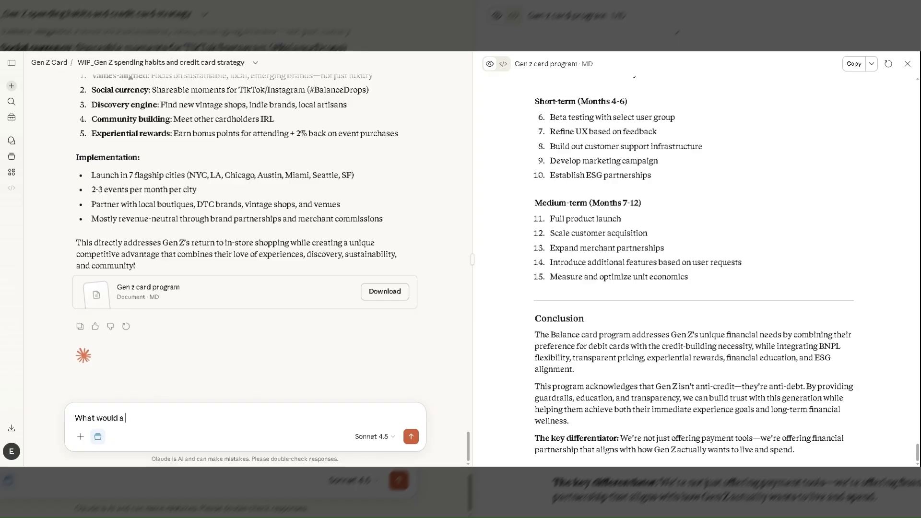
{"action": "type", "text": "marketing campaign look"}
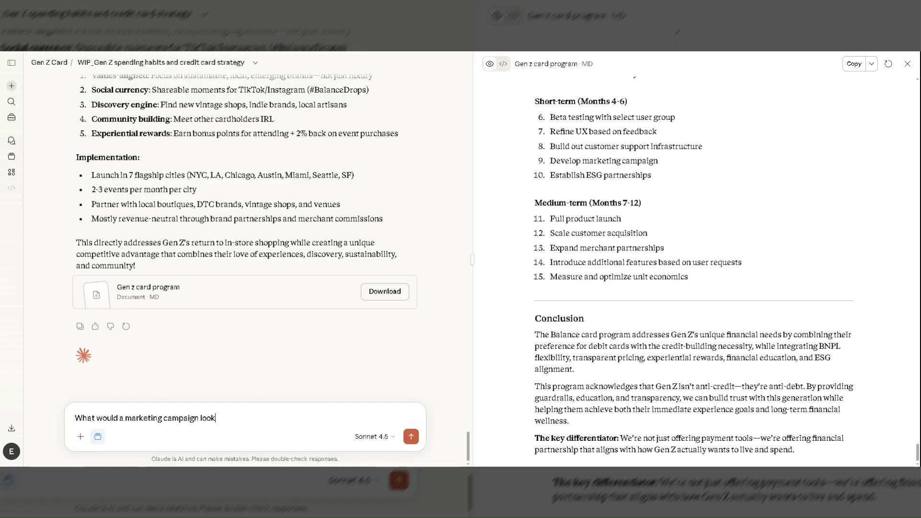
{"action": "type", "text": " like with this card program,"}
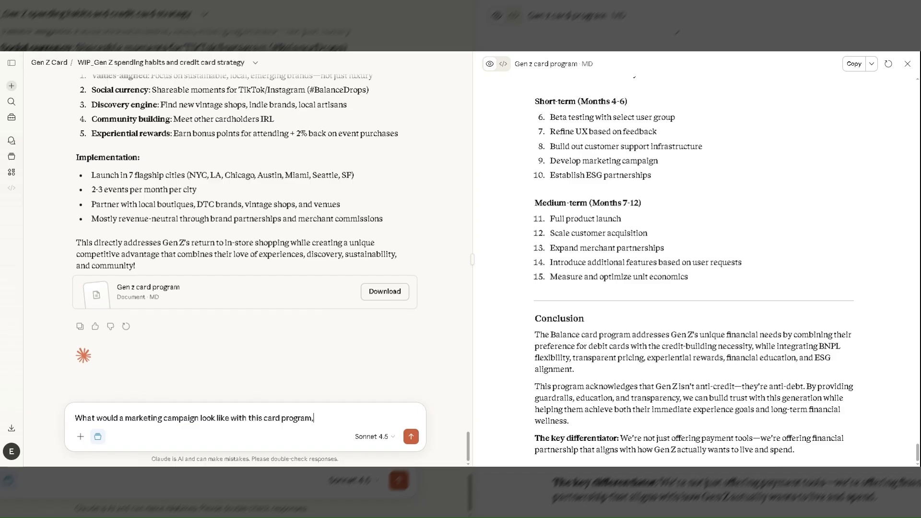
{"action": "key", "text": "BackSpace"}
{"action": "type", "text": "?"}
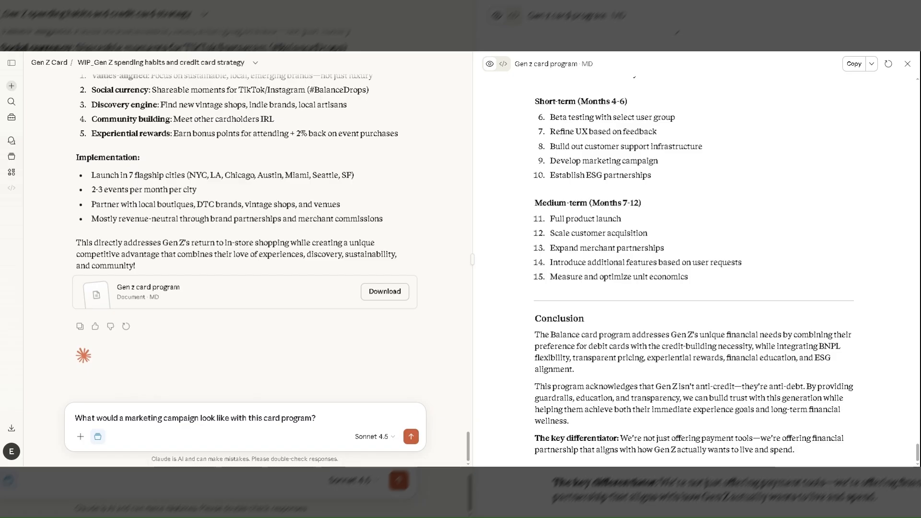
{"action": "key", "text": "Return"}
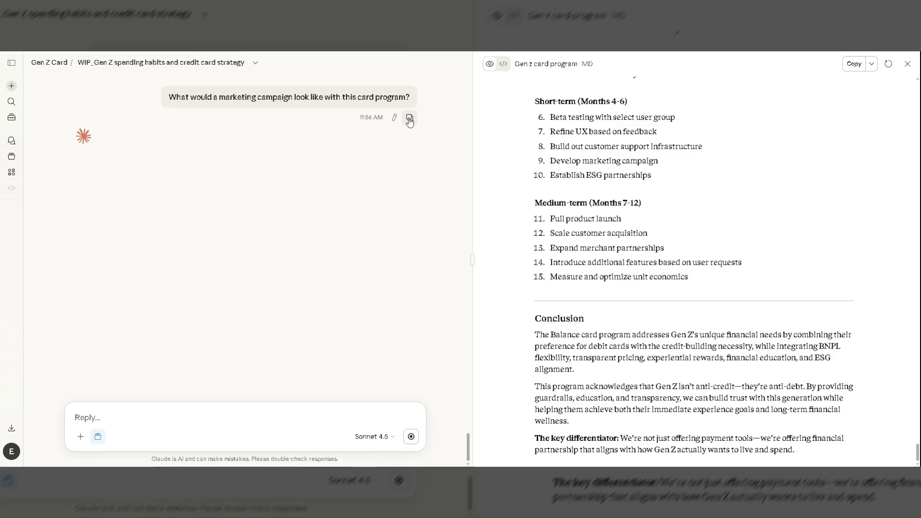
{"action": "left_click", "coordinate": [409, 118]}
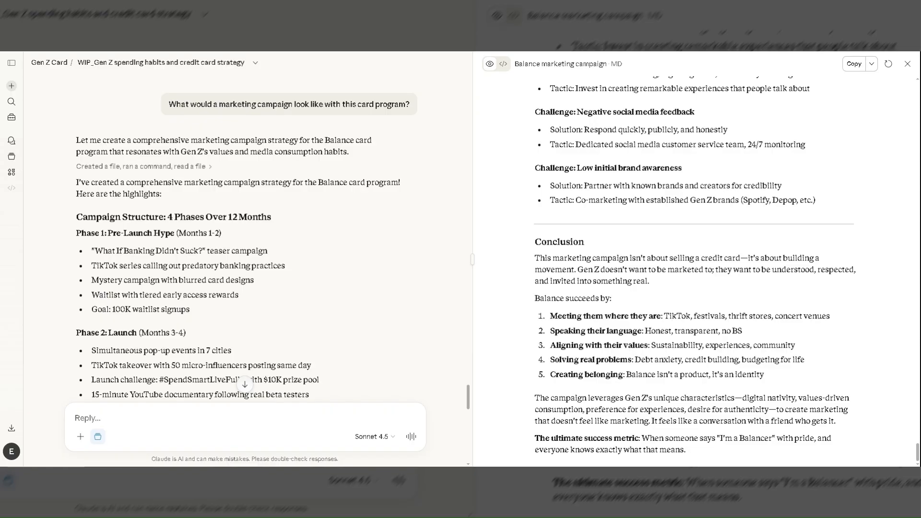
Read the marketing campaign answer, from the campaign phases and key tactics to what makes it different and the budget.
{"action": "scroll", "coordinate": [328, 242], "scroll_direction": "down", "scroll_amount": 1}
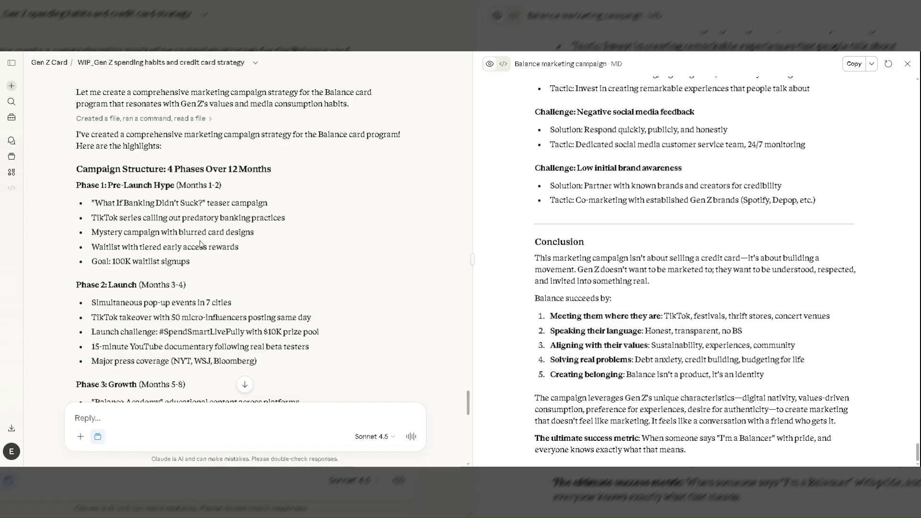
{"action": "scroll", "coordinate": [200, 241], "scroll_direction": "down", "scroll_amount": 1}
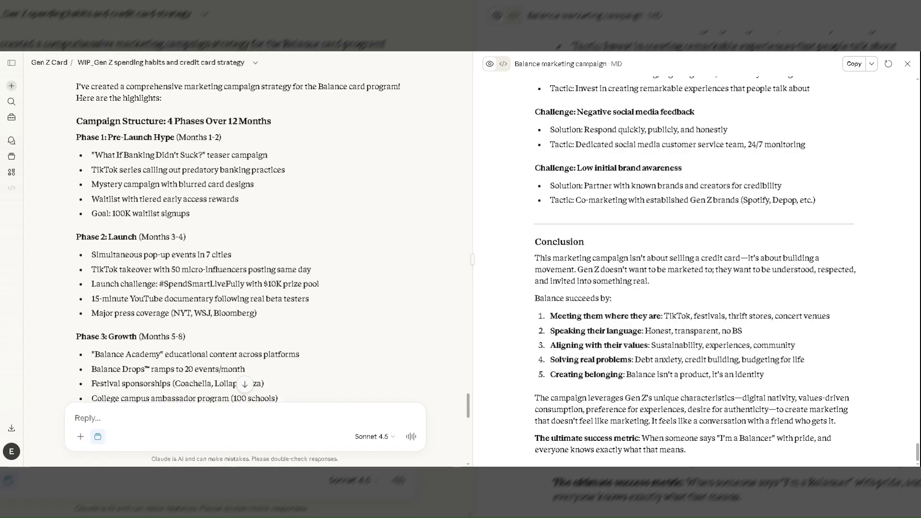
{"action": "scroll", "coordinate": [245, 240], "scroll_direction": "down", "scroll_amount": 1}
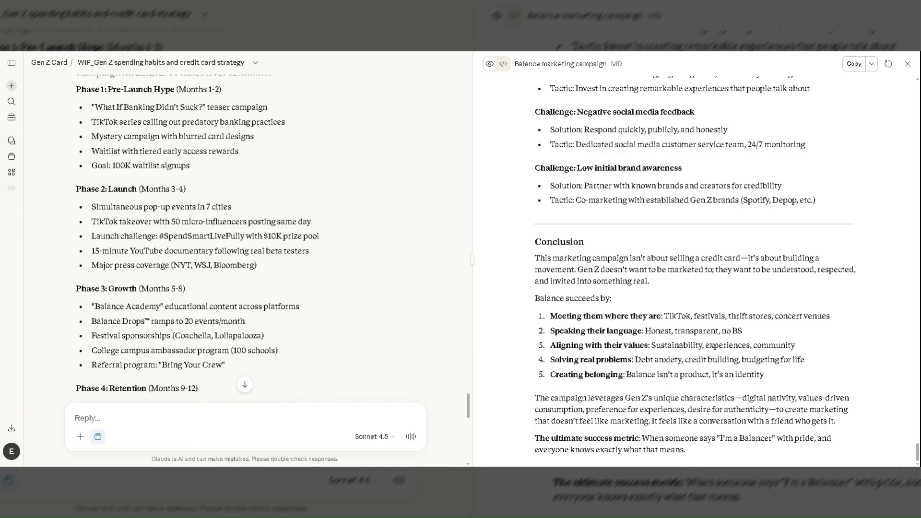
{"action": "scroll", "coordinate": [245, 240], "scroll_direction": "down", "scroll_amount": 2}
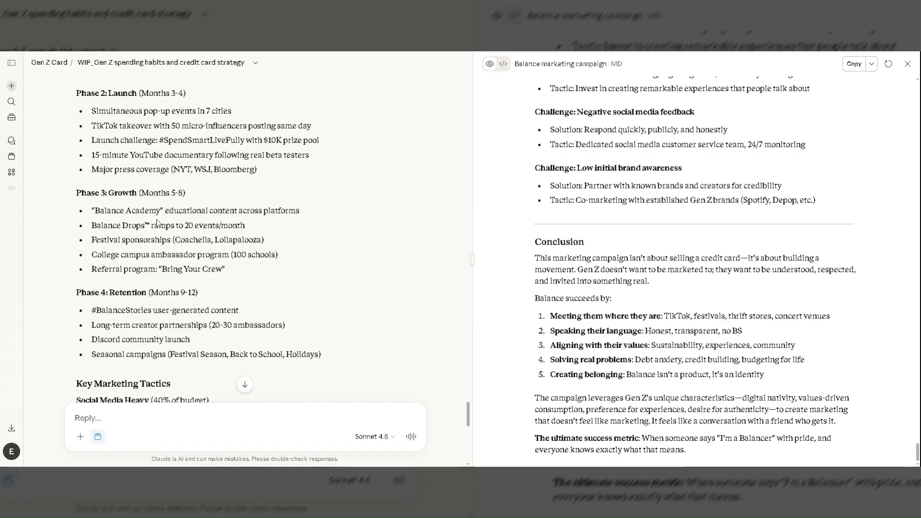
{"action": "scroll", "coordinate": [156, 221], "scroll_direction": "down", "scroll_amount": 2}
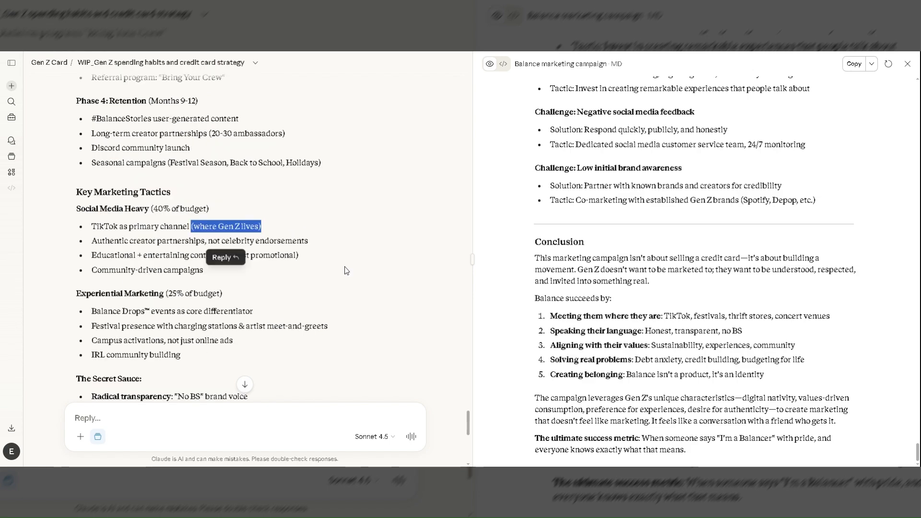
{"action": "scroll", "coordinate": [346, 270], "scroll_direction": "down", "scroll_amount": 1}
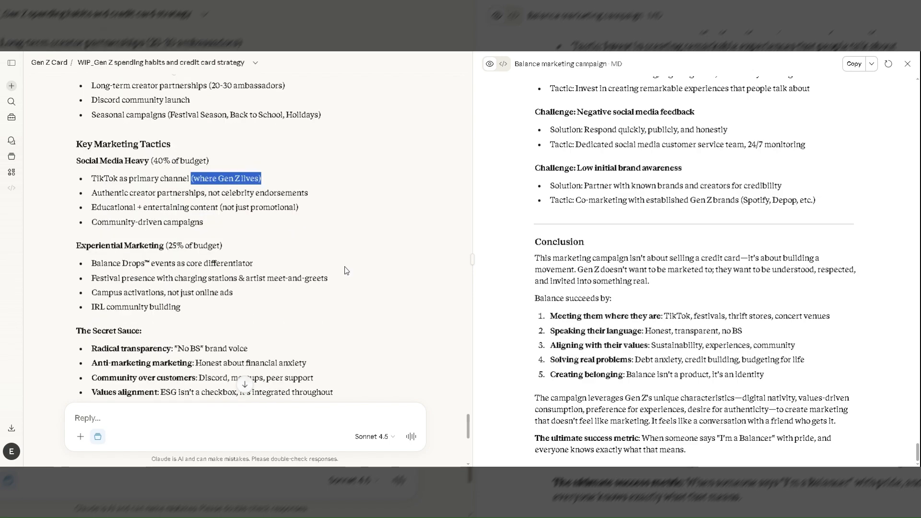
{"action": "left_click", "coordinate": [347, 270]}
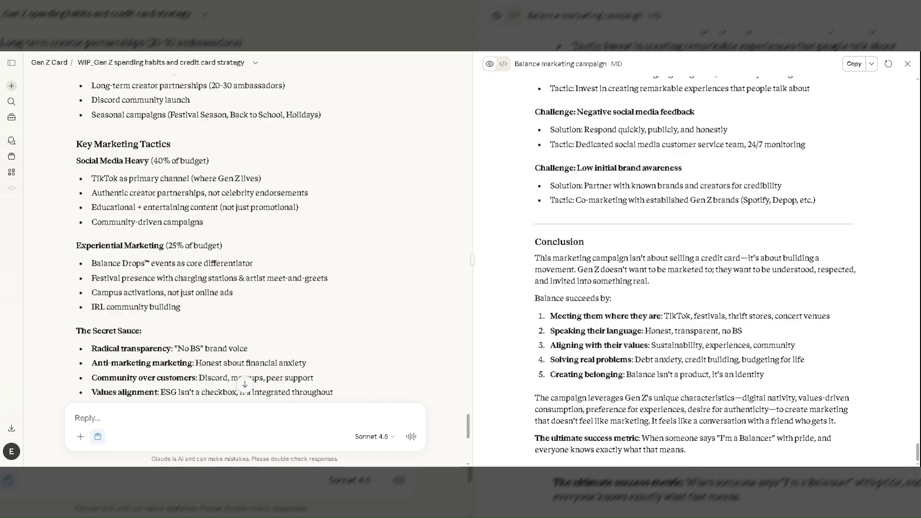
{"action": "scroll", "coordinate": [346, 270], "scroll_direction": "down", "scroll_amount": 1}
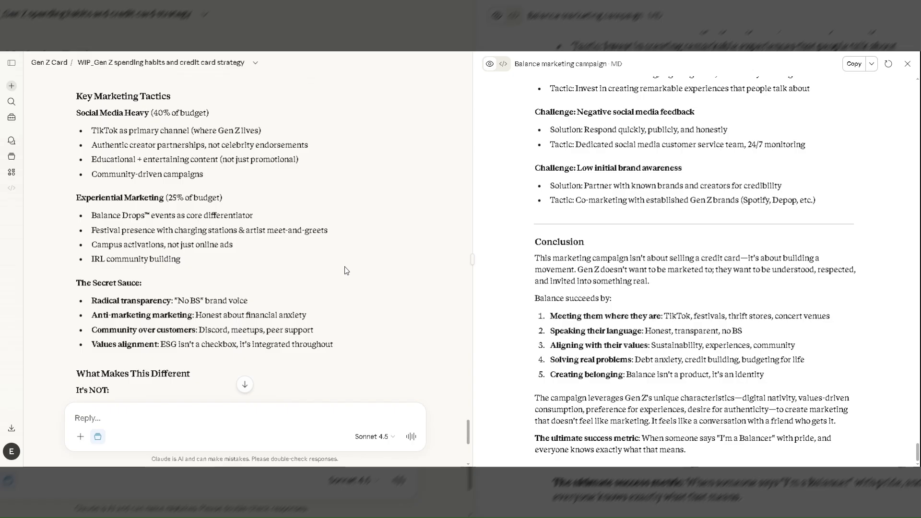
{"action": "scroll", "coordinate": [347, 270], "scroll_direction": "down", "scroll_amount": 2}
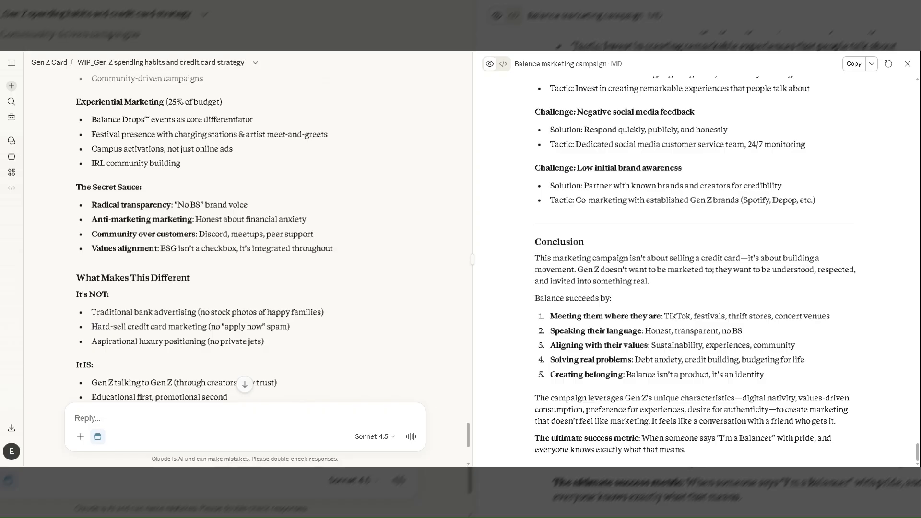
{"action": "scroll", "coordinate": [346, 271], "scroll_direction": "down", "scroll_amount": 2}
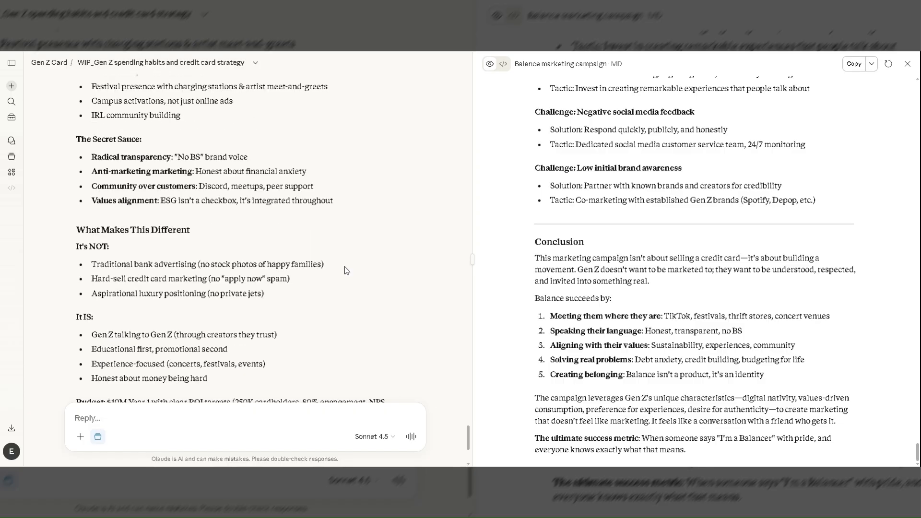
{"action": "scroll", "coordinate": [347, 271], "scroll_direction": "down", "scroll_amount": 4}
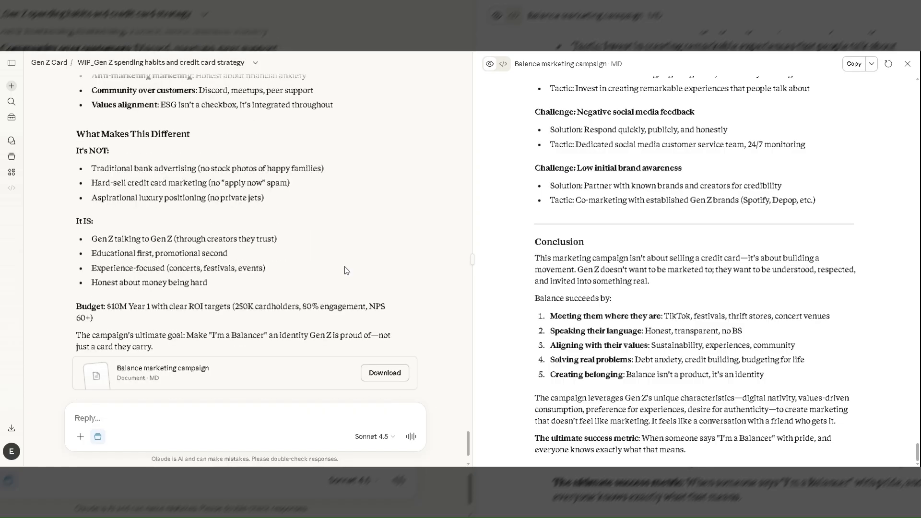
{"action": "scroll", "coordinate": [346, 270], "scroll_direction": "down", "scroll_amount": 3}
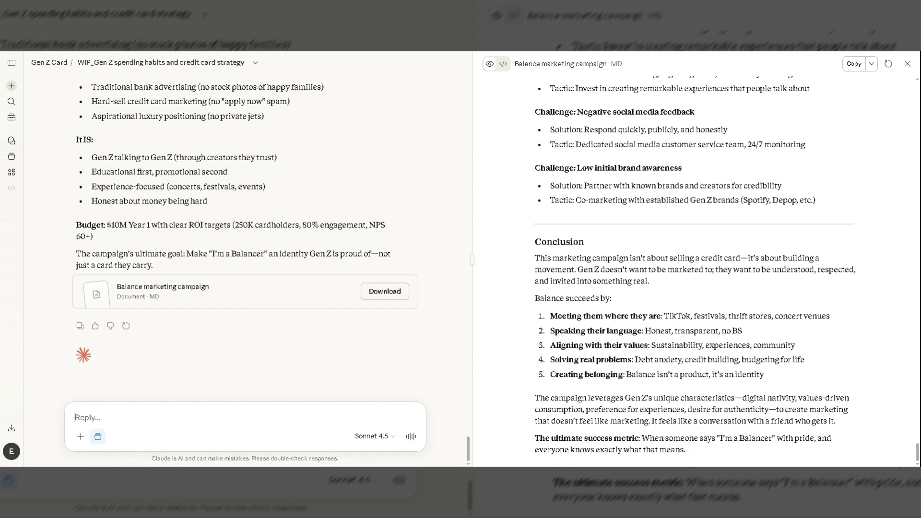
Begin a new reply with "We need a better name than "Balance Card"".
{"action": "type", "text": "We need a "}
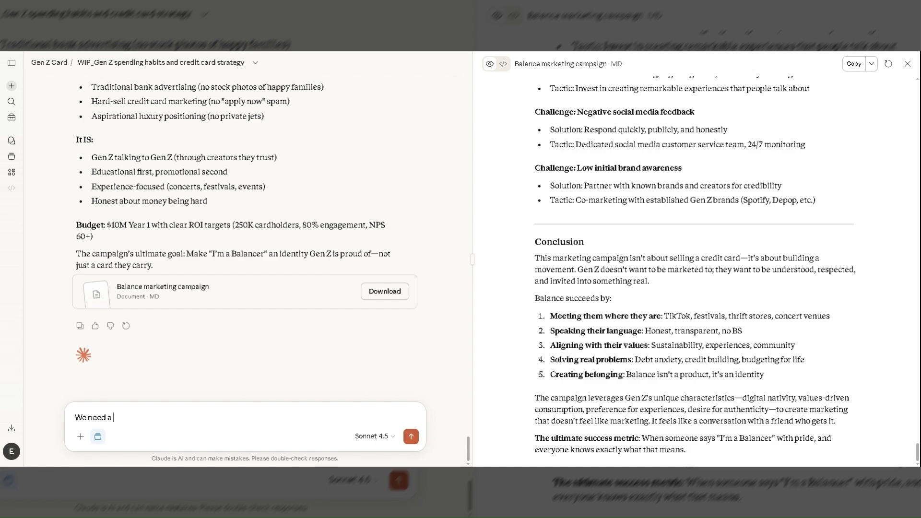
{"action": "type", "text": "better name than"}
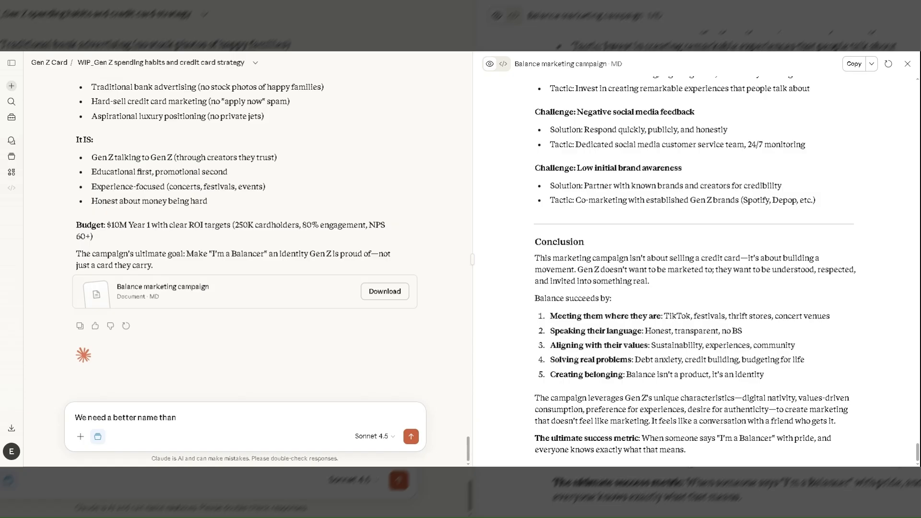
{"action": "type", "text": " \"Balance Card\""}
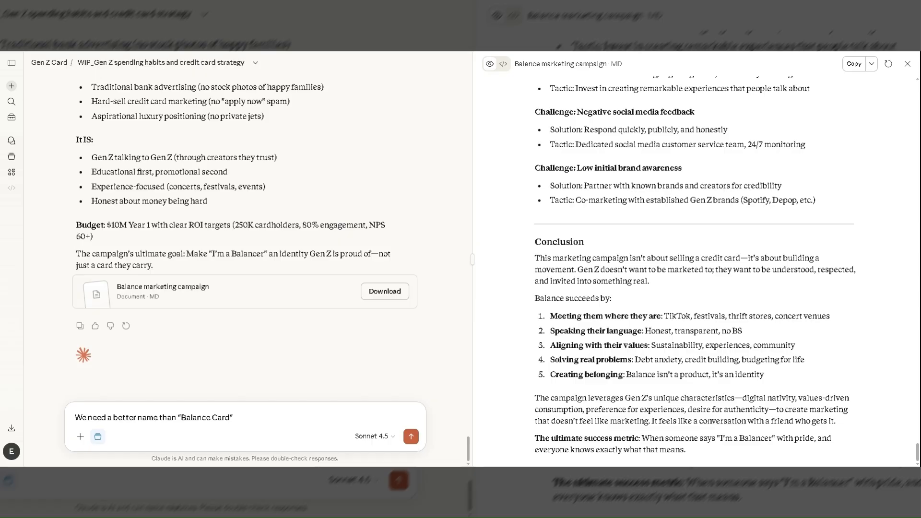
Look back over the marketing campaign answer, from its closing sections up to the question that prompted it.
{"action": "scroll", "coordinate": [214, 184], "scroll_direction": "up", "scroll_amount": 4}
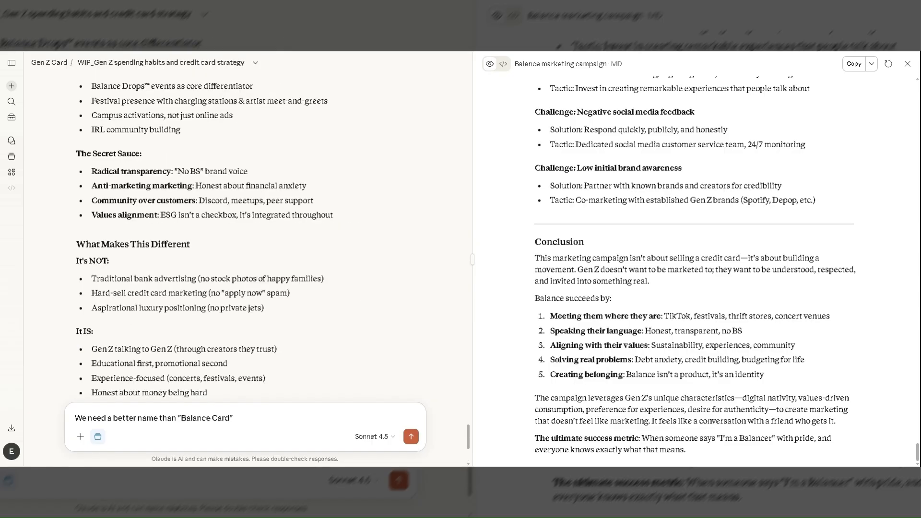
{"action": "scroll", "coordinate": [247, 235], "scroll_direction": "up", "scroll_amount": 6}
{"action": "scroll", "coordinate": [247, 235], "scroll_direction": "up", "scroll_amount": 6}
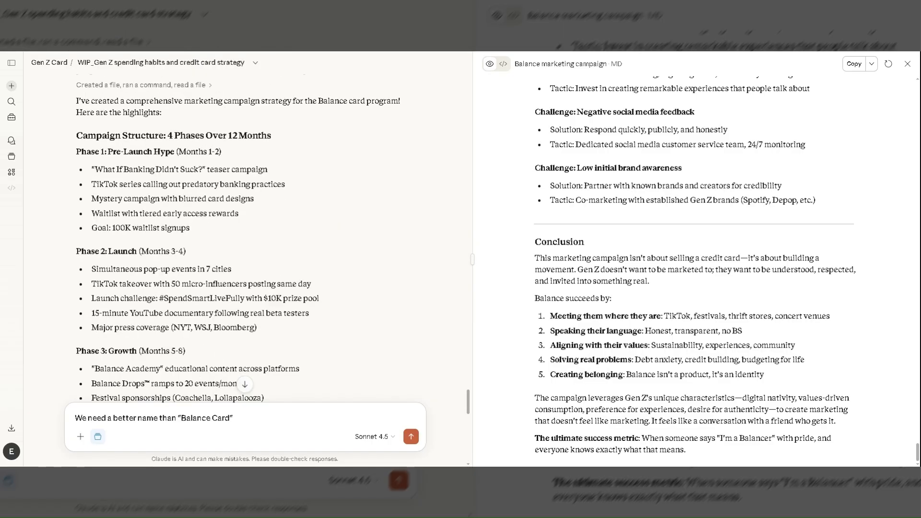
{"action": "scroll", "coordinate": [246, 235], "scroll_direction": "up", "scroll_amount": 4}
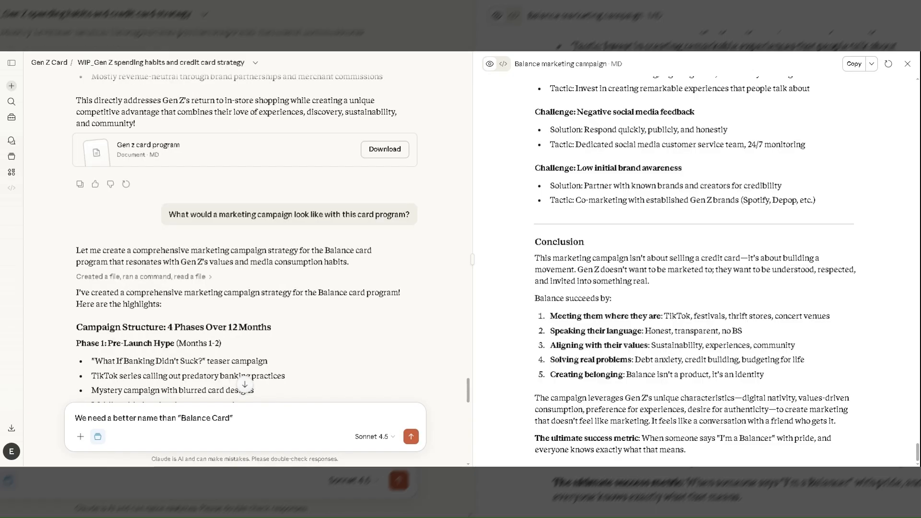
{"action": "scroll", "coordinate": [222, 185], "scroll_direction": "down", "scroll_amount": 10}
{"action": "scroll", "coordinate": [222, 185], "scroll_direction": "down", "scroll_amount": 6}
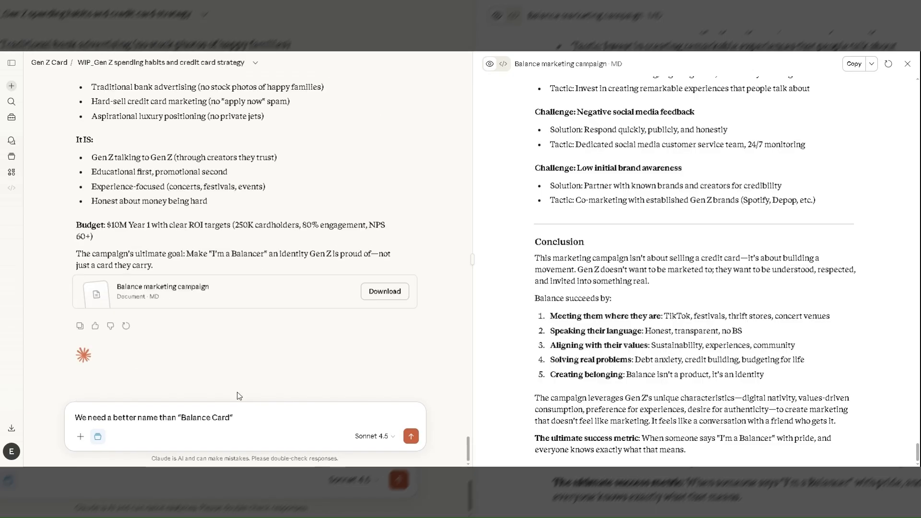
Complete the unsent reply with "Program. What are your alternatives?" after "Balance Card" and send it.
{"action": "type", "text": "Pt"}
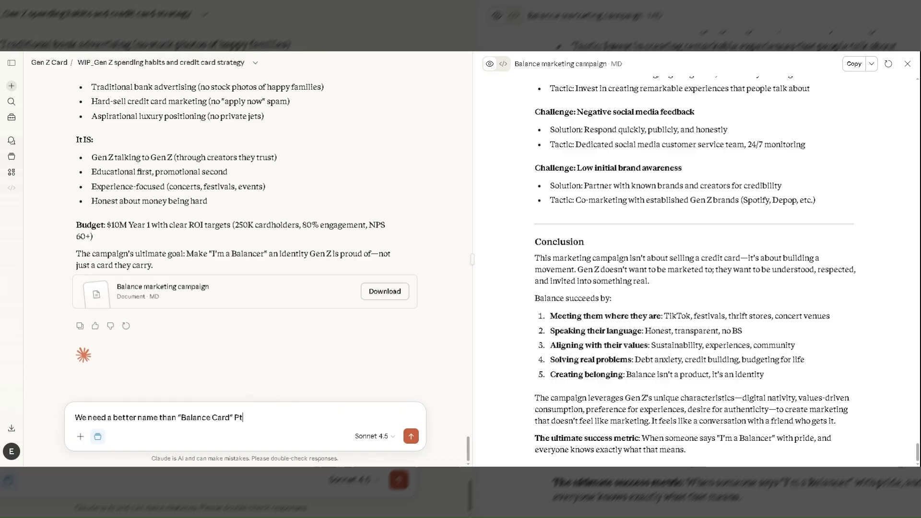
{"action": "key", "text": "BackSpace"}
{"action": "key", "text": "BackSpace"}
{"action": "type", "text": "Program. What are"}
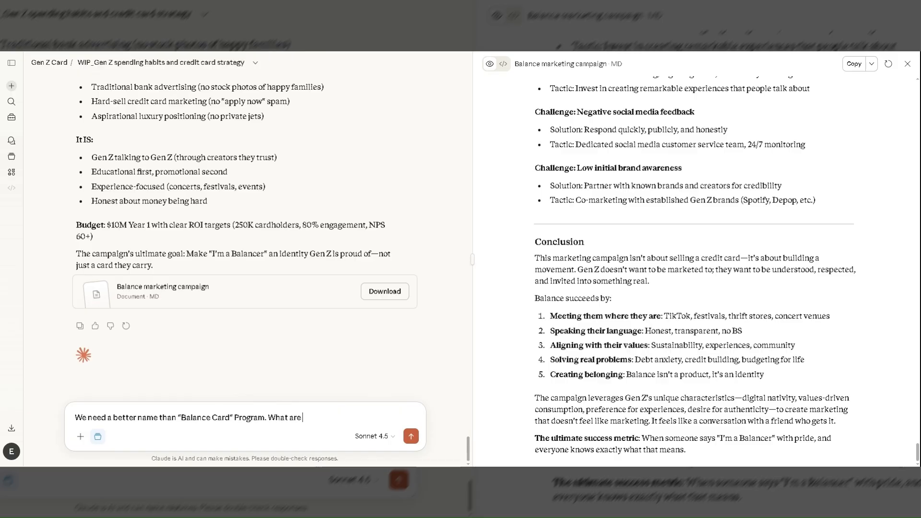
{"action": "type", "text": " your"}
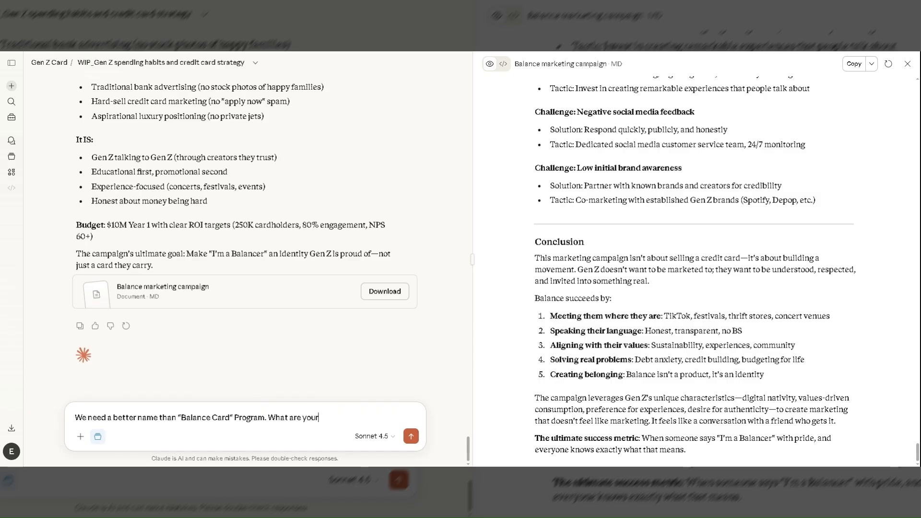
{"action": "type", "text": " alternatives?"}
{"action": "key", "text": "Return"}
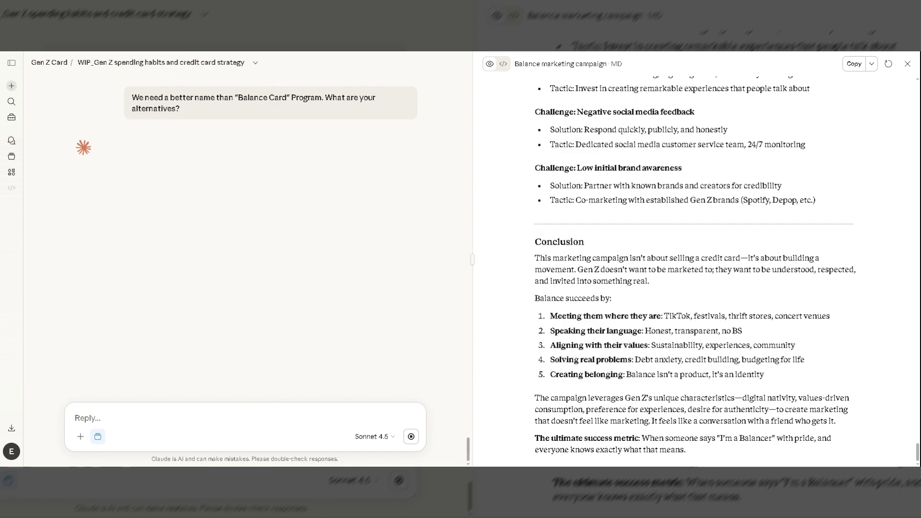
Read the naming alternatives answer, from the top 3 recommendations to the other strong options, names to avoid and closing recommendation.
{"action": "scroll", "coordinate": [104, 146], "scroll_direction": "up", "scroll_amount": 3}
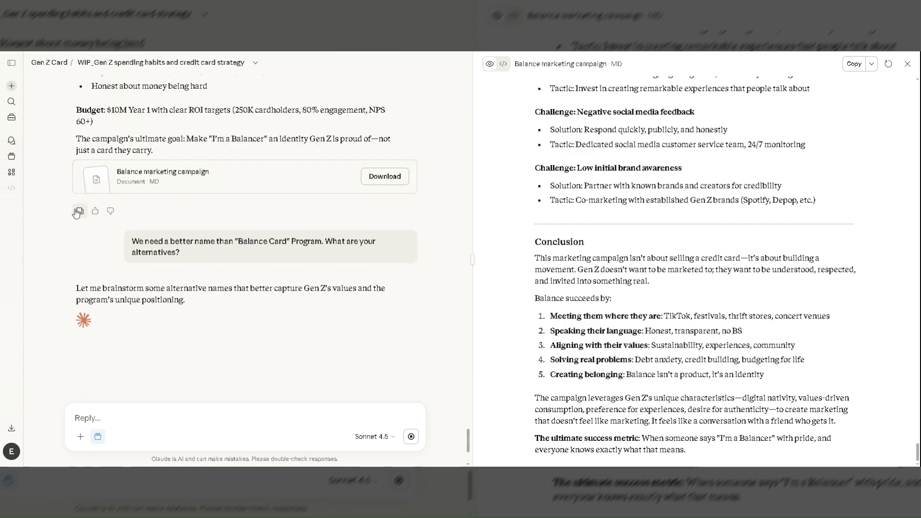
{"action": "scroll", "coordinate": [161, 346], "scroll_direction": "down", "scroll_amount": 3}
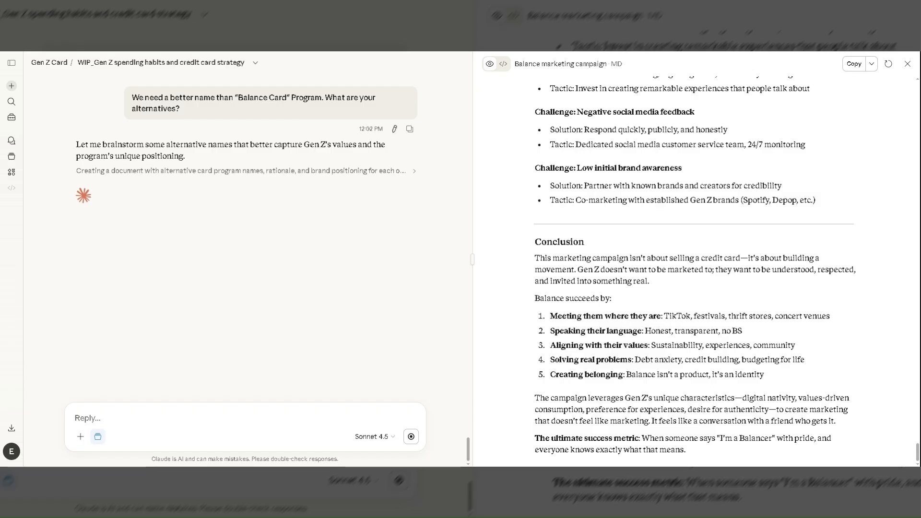
{"action": "left_click", "coordinate": [410, 130]}
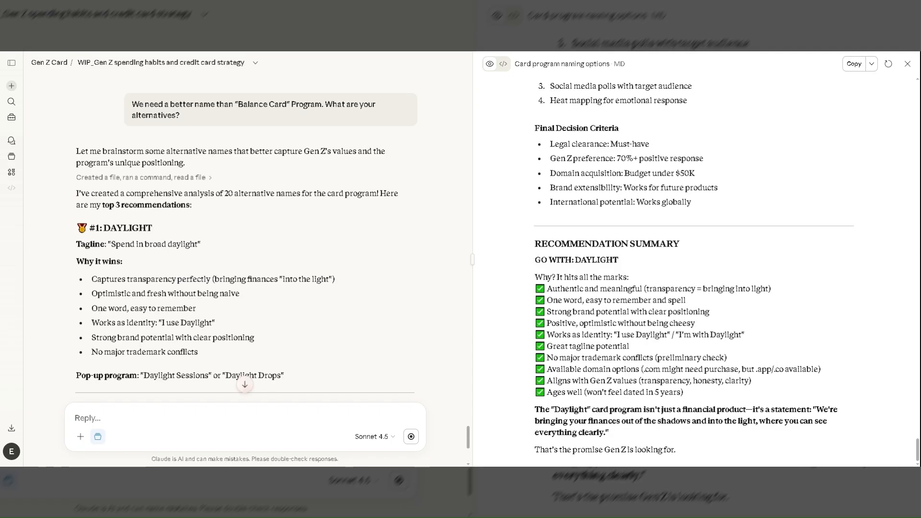
{"action": "scroll", "coordinate": [258, 345], "scroll_direction": "down", "scroll_amount": 2}
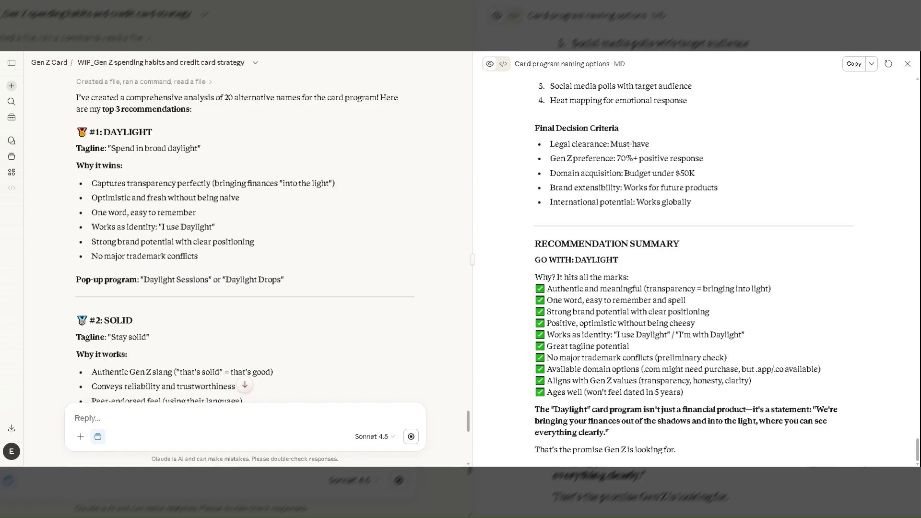
{"action": "scroll", "coordinate": [258, 345], "scroll_direction": "down", "scroll_amount": 2}
{"action": "scroll", "coordinate": [258, 345], "scroll_direction": "down", "scroll_amount": 2}
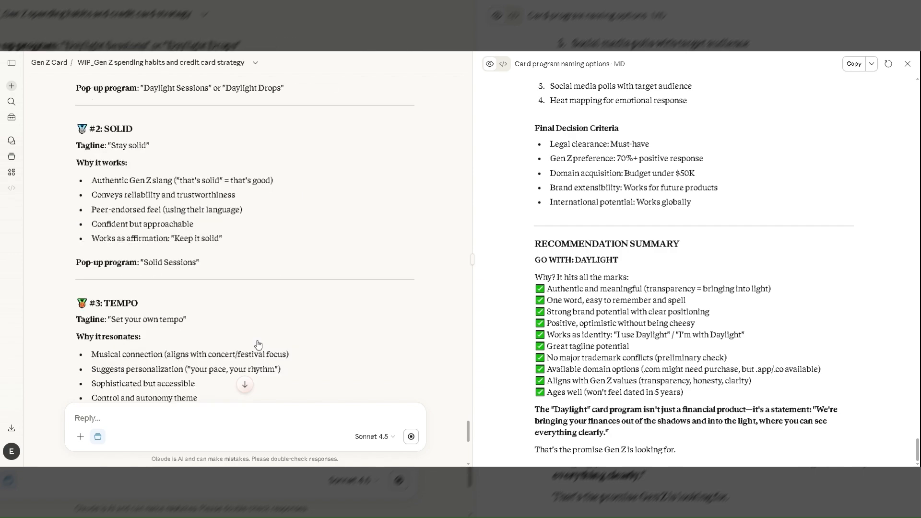
{"action": "scroll", "coordinate": [258, 345], "scroll_direction": "down", "scroll_amount": 2}
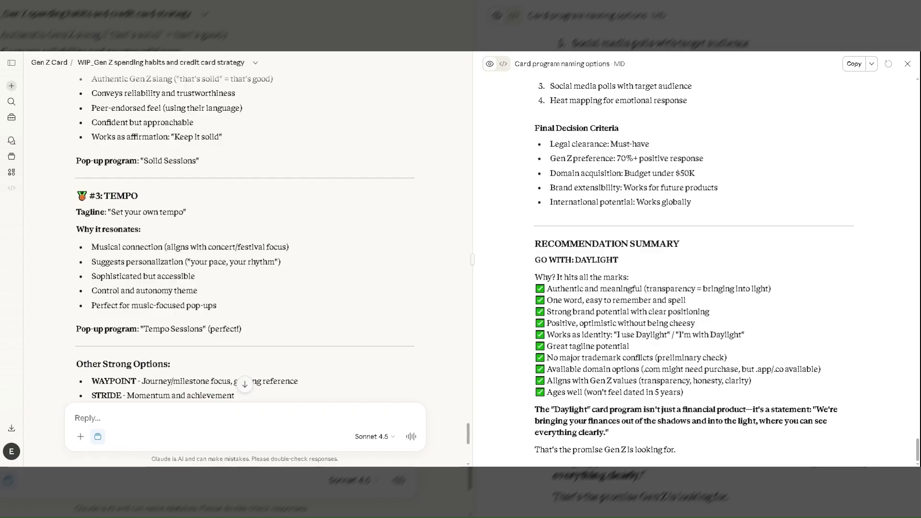
{"action": "scroll", "coordinate": [258, 345], "scroll_direction": "down", "scroll_amount": 2}
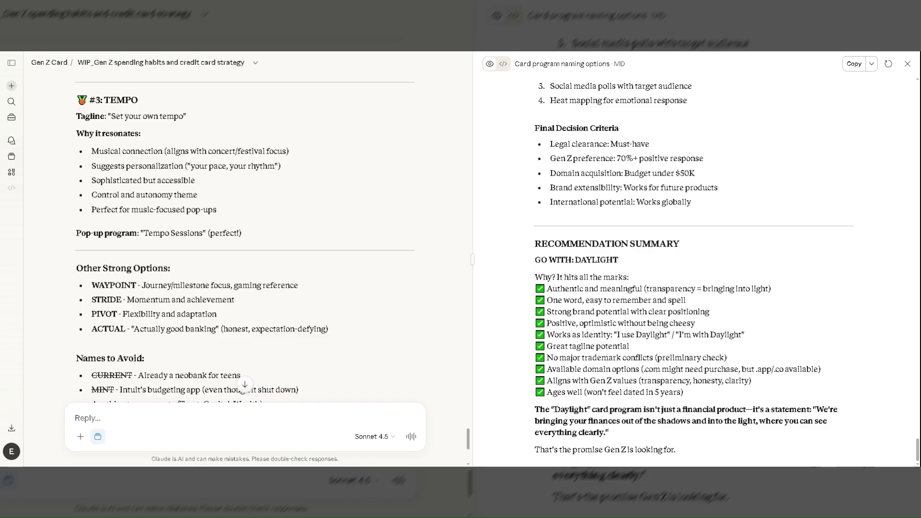
{"action": "scroll", "coordinate": [258, 345], "scroll_direction": "down", "scroll_amount": 2}
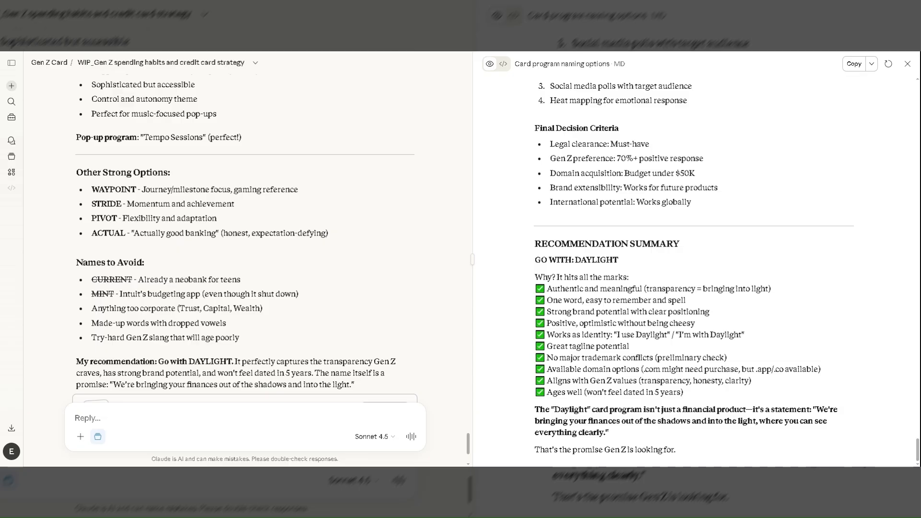
{"action": "scroll", "coordinate": [258, 345], "scroll_direction": "down", "scroll_amount": 3}
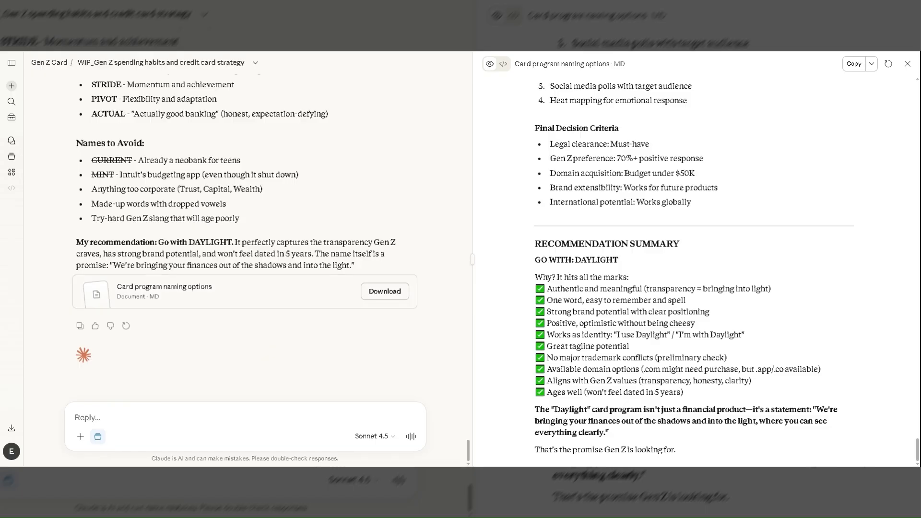
Ask in a new reply "Do you have other alternatives to "daylight"?" and send it.
{"action": "left_click", "coordinate": [79, 325]}
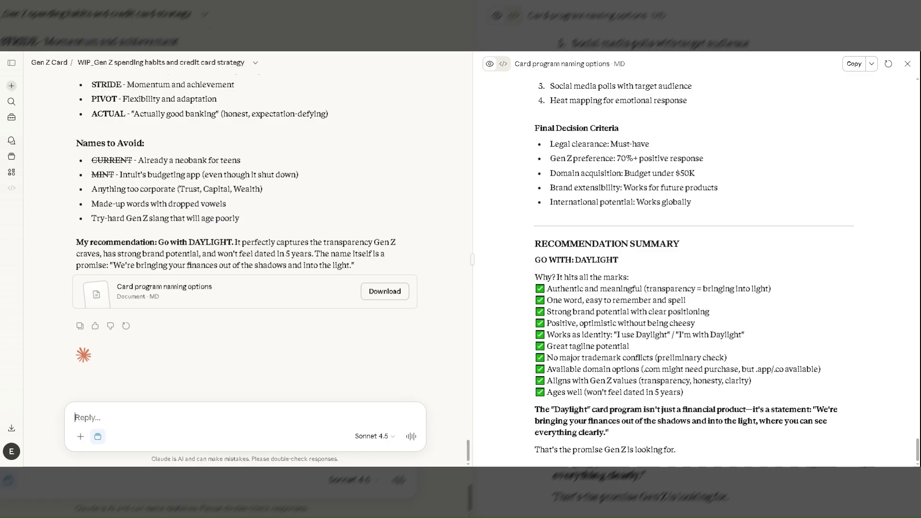
{"action": "type", "text": "Do you have a"}
{"action": "key", "text": "BackSpace"}
{"action": "type", "text": "other alternatives to \"daylight\"?"}
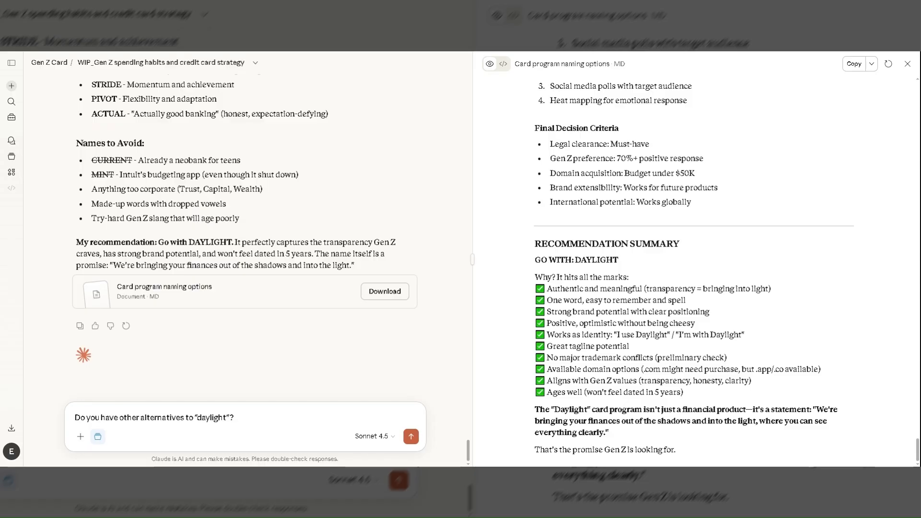
{"action": "key", "text": "Return"}
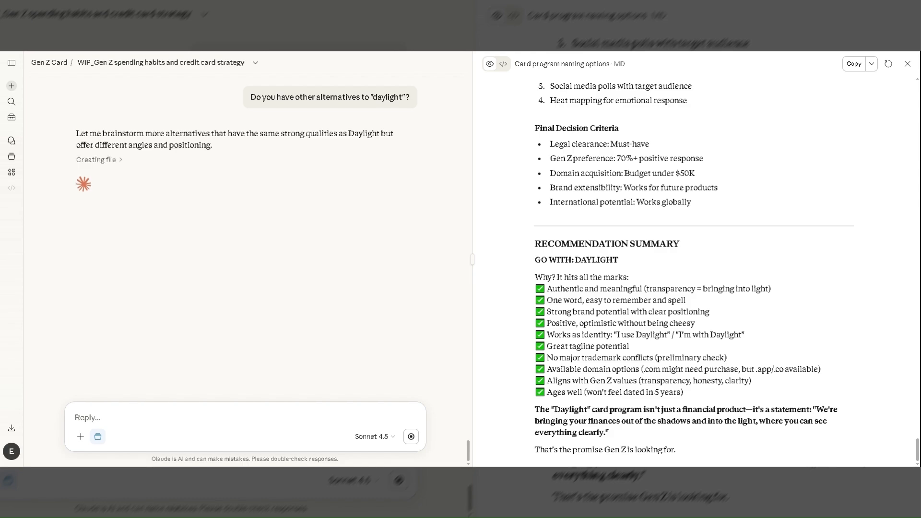
Read the end of the additional naming options document, from the new top 3 recommendations to the final recommendation.
{"action": "mouse_move", "coordinate": [411, 124]}
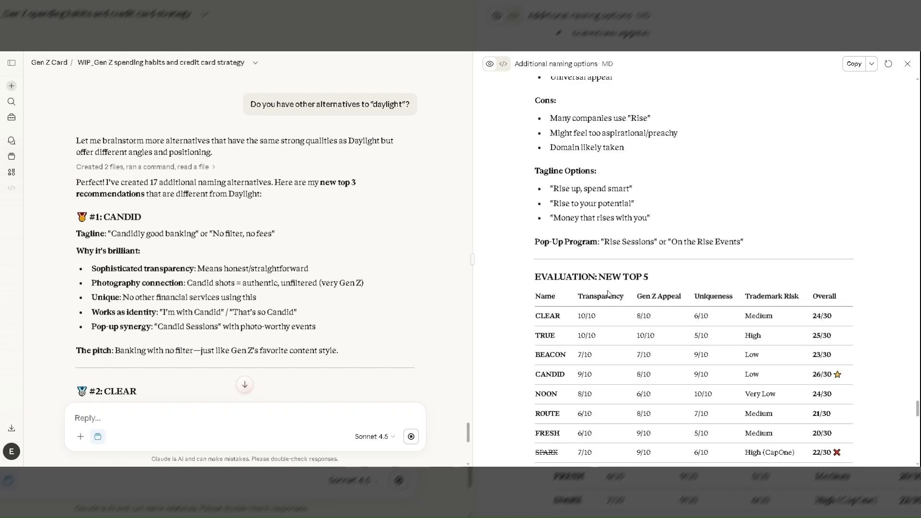
{"action": "scroll", "coordinate": [607, 294], "scroll_direction": "up", "scroll_amount": 6}
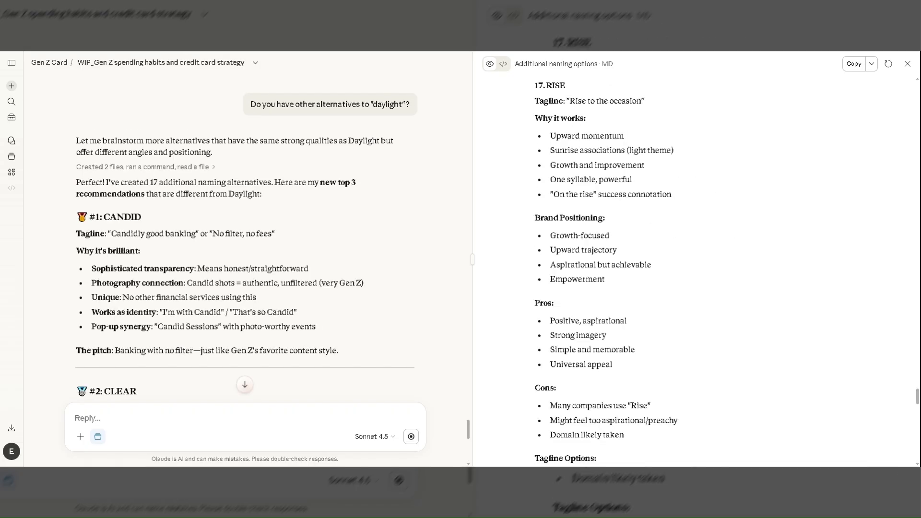
{"action": "scroll", "coordinate": [607, 294], "scroll_direction": "down", "scroll_amount": 12}
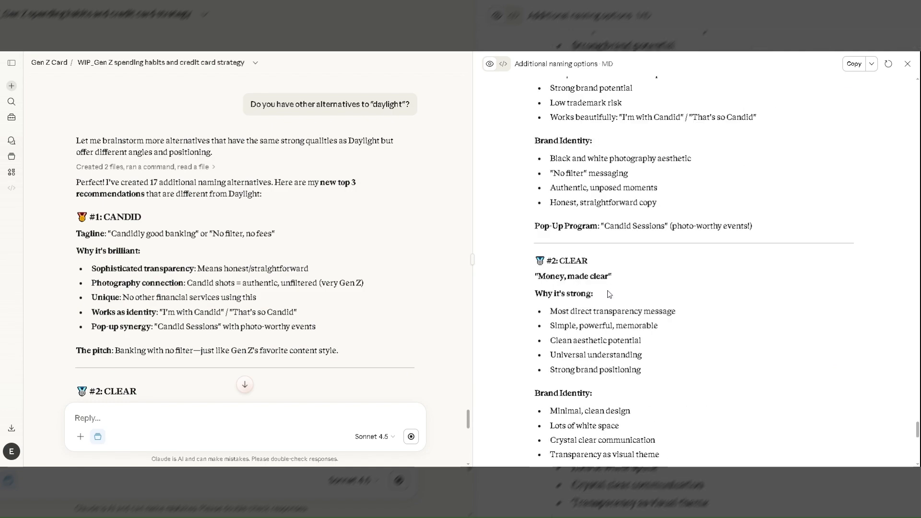
{"action": "scroll", "coordinate": [608, 293], "scroll_direction": "down", "scroll_amount": 1}
{"action": "scroll", "coordinate": [609, 293], "scroll_direction": "down", "scroll_amount": 1}
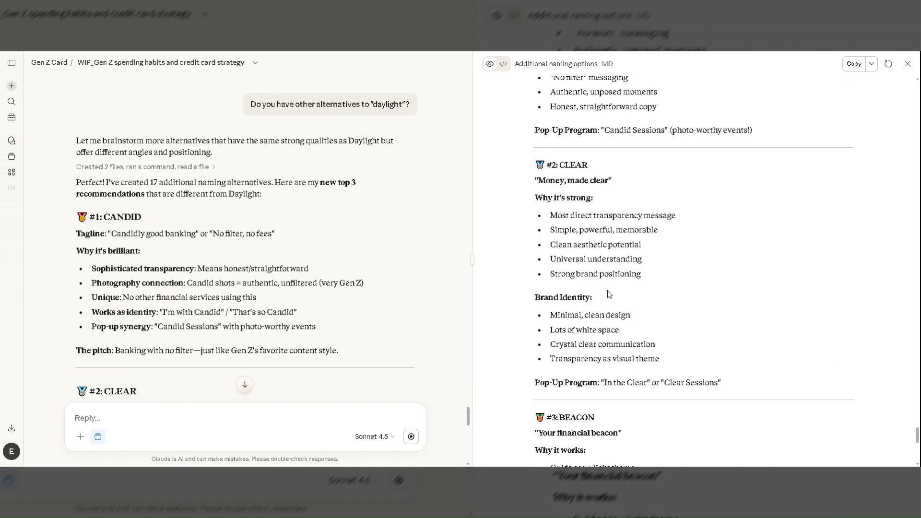
{"action": "scroll", "coordinate": [608, 293], "scroll_direction": "down", "scroll_amount": 3}
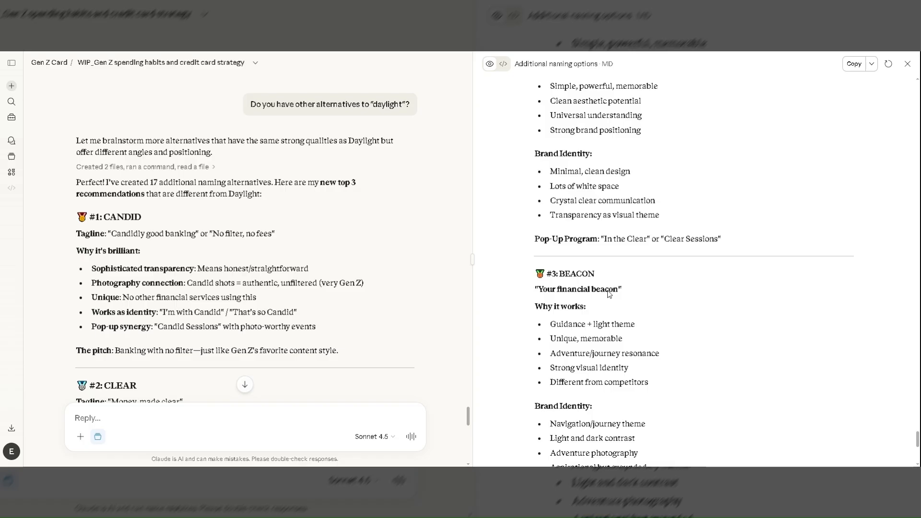
{"action": "scroll", "coordinate": [696, 269], "scroll_direction": "down", "scroll_amount": 1}
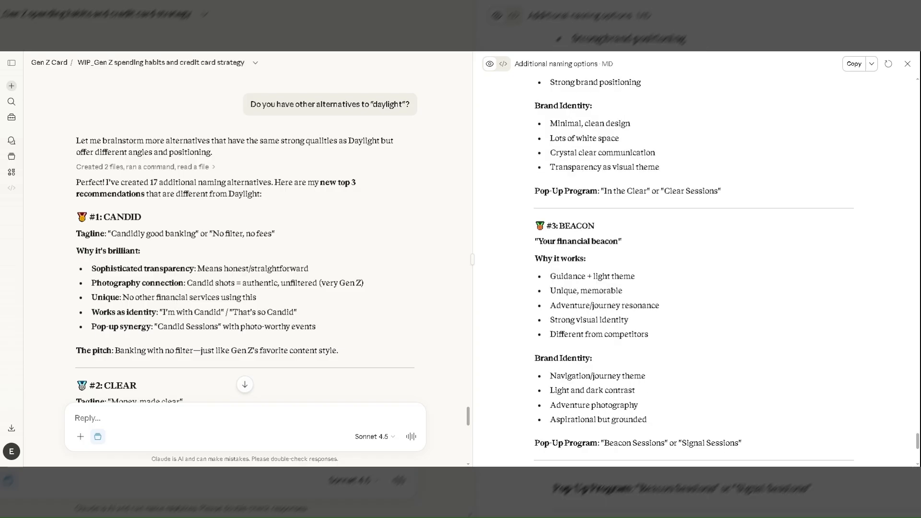
{"action": "scroll", "coordinate": [695, 269], "scroll_direction": "up", "scroll_amount": 3}
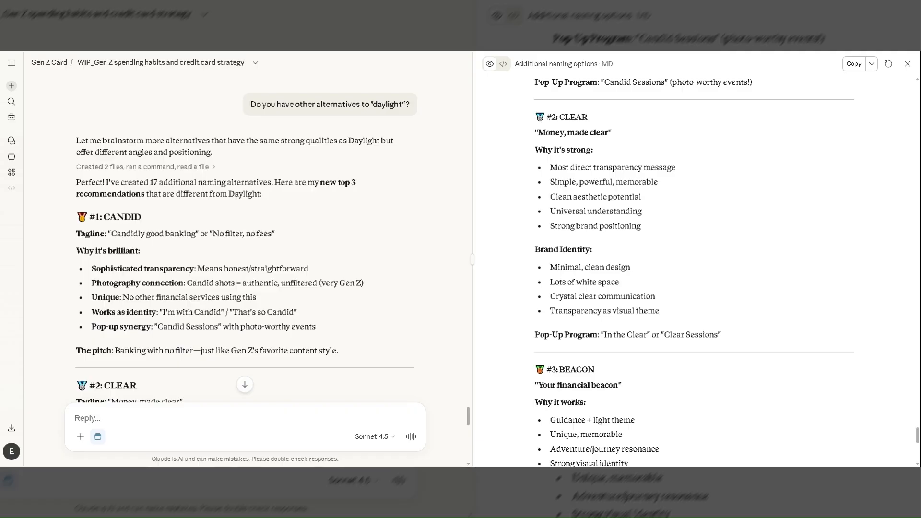
{"action": "scroll", "coordinate": [607, 293], "scroll_direction": "down", "scroll_amount": 1}
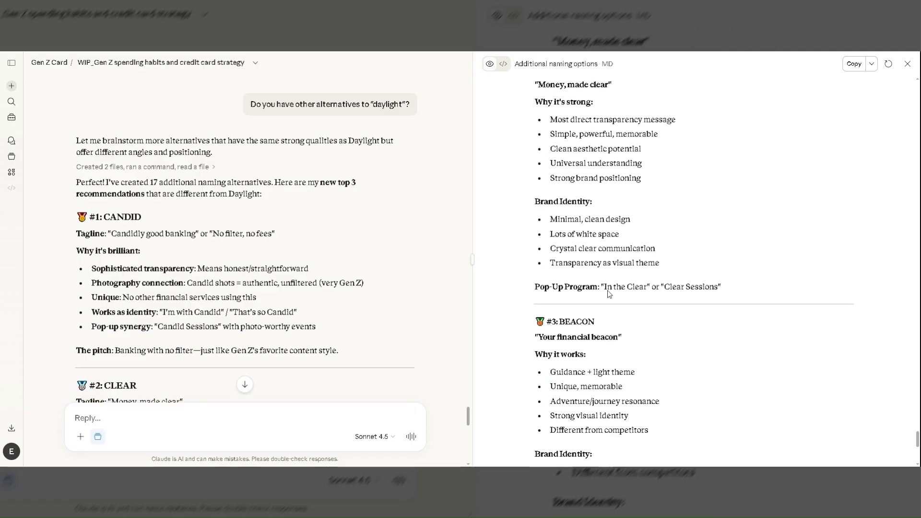
{"action": "scroll", "coordinate": [608, 294], "scroll_direction": "down", "scroll_amount": 1}
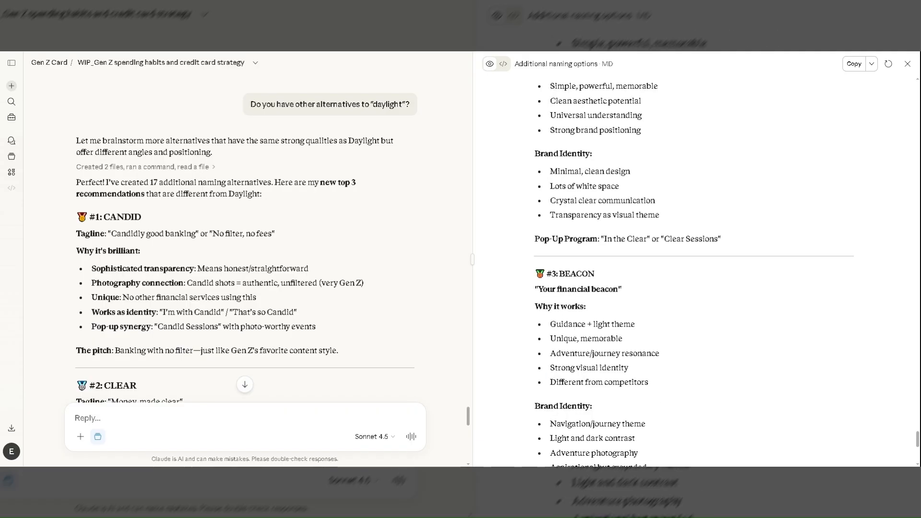
{"action": "scroll", "coordinate": [695, 268], "scroll_direction": "down", "scroll_amount": 3}
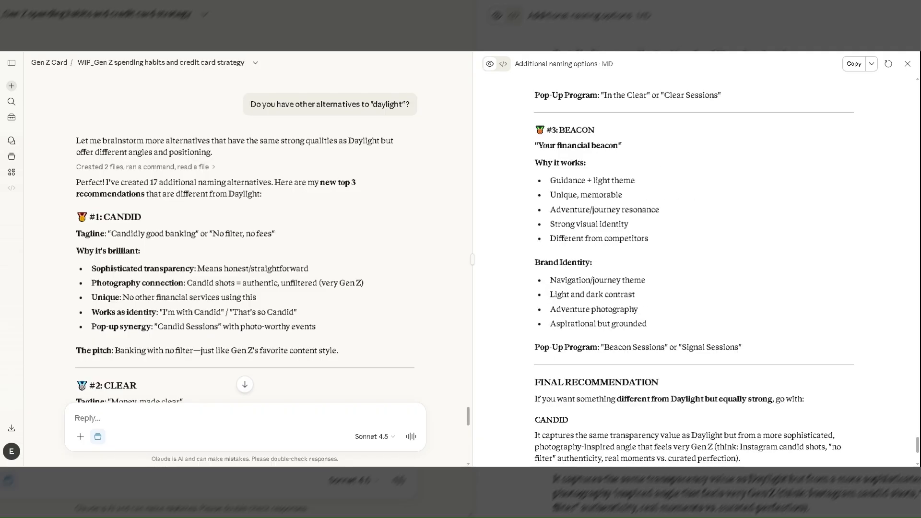
{"action": "scroll", "coordinate": [608, 294], "scroll_direction": "down", "scroll_amount": 1}
{"action": "scroll", "coordinate": [608, 294], "scroll_direction": "down", "scroll_amount": 3}
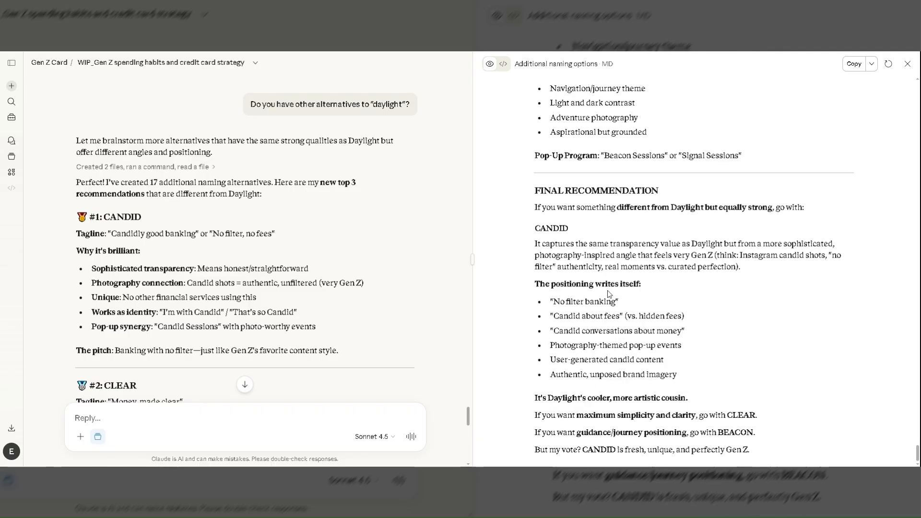
Go back through the additional naming options document to reread the first two top recommendations and their brand identities.
{"action": "scroll", "coordinate": [608, 293], "scroll_direction": "up", "scroll_amount": 5}
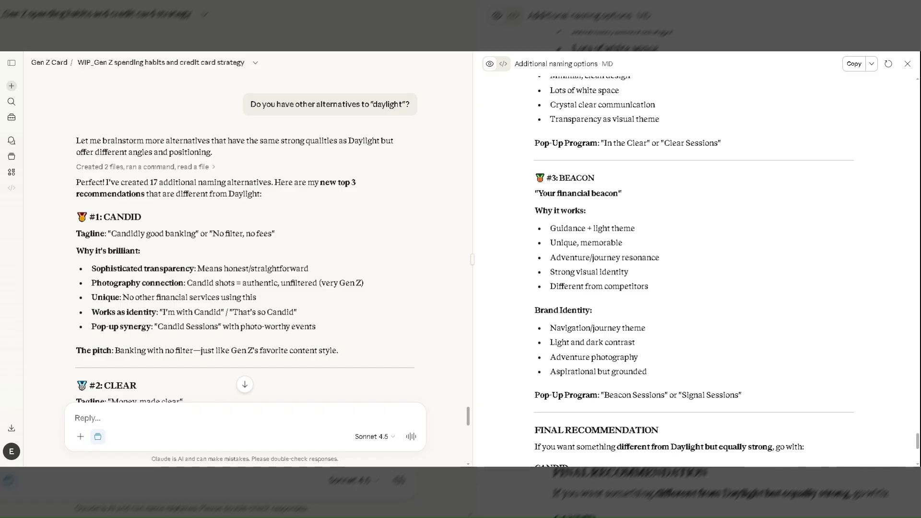
{"action": "scroll", "coordinate": [608, 293], "scroll_direction": "up", "scroll_amount": 5}
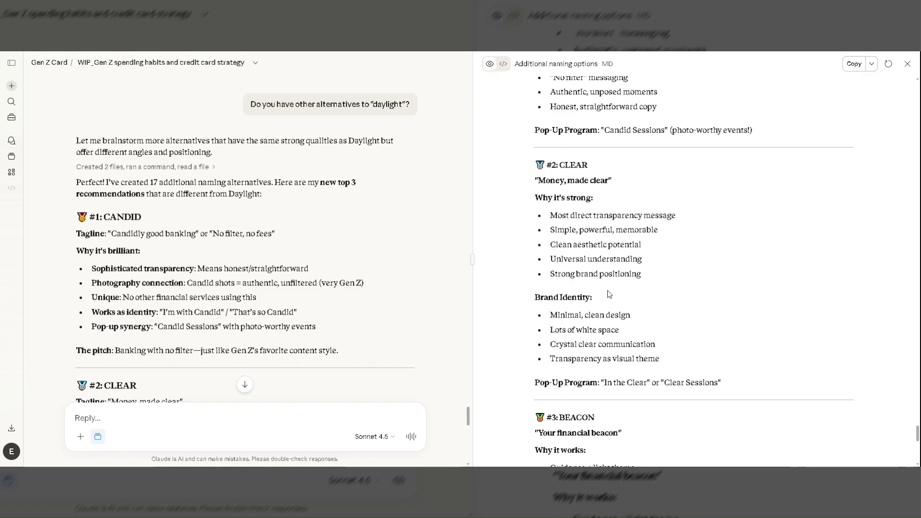
{"action": "scroll", "coordinate": [608, 293], "scroll_direction": "up", "scroll_amount": 3}
{"action": "scroll", "coordinate": [608, 293], "scroll_direction": "up", "scroll_amount": 3}
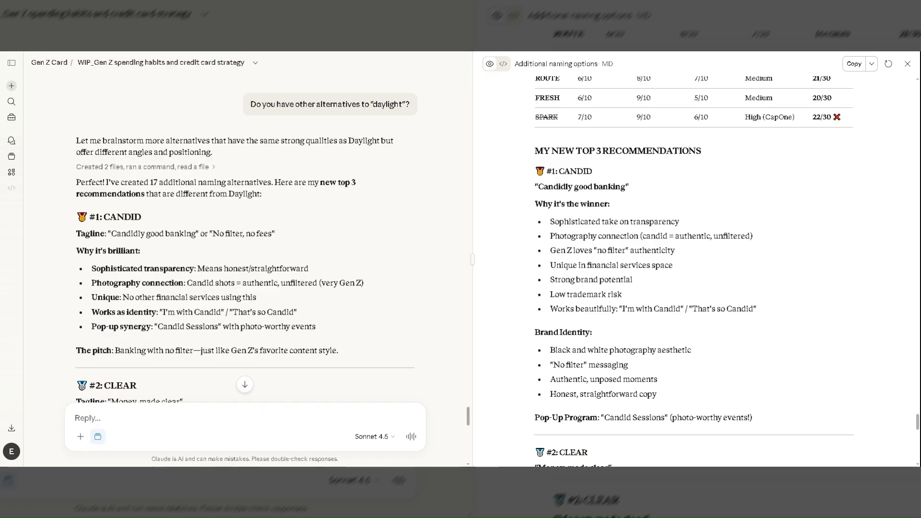
{"action": "scroll", "coordinate": [693, 271], "scroll_direction": "down", "scroll_amount": 2}
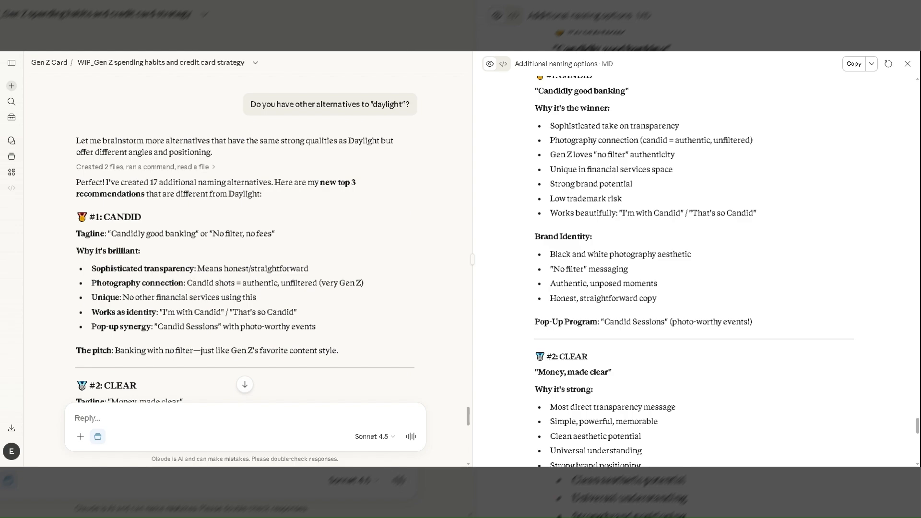
{"action": "scroll", "coordinate": [609, 293], "scroll_direction": "down", "scroll_amount": 1}
{"action": "scroll", "coordinate": [609, 294], "scroll_direction": "down", "scroll_amount": 2}
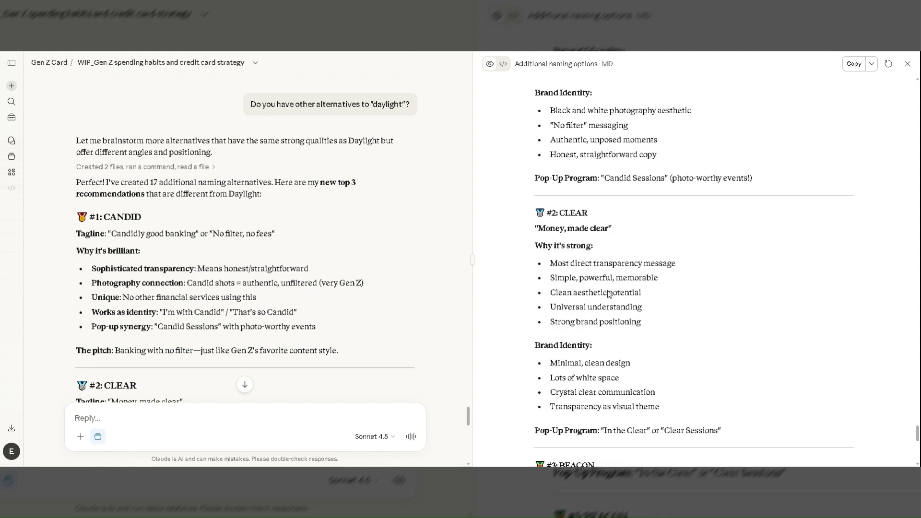
Read the remaining top recommendations and final recommendation in the additional naming options document, and the chat answer down to its closing recommendation.
{"action": "scroll", "coordinate": [607, 294], "scroll_direction": "down", "scroll_amount": 1}
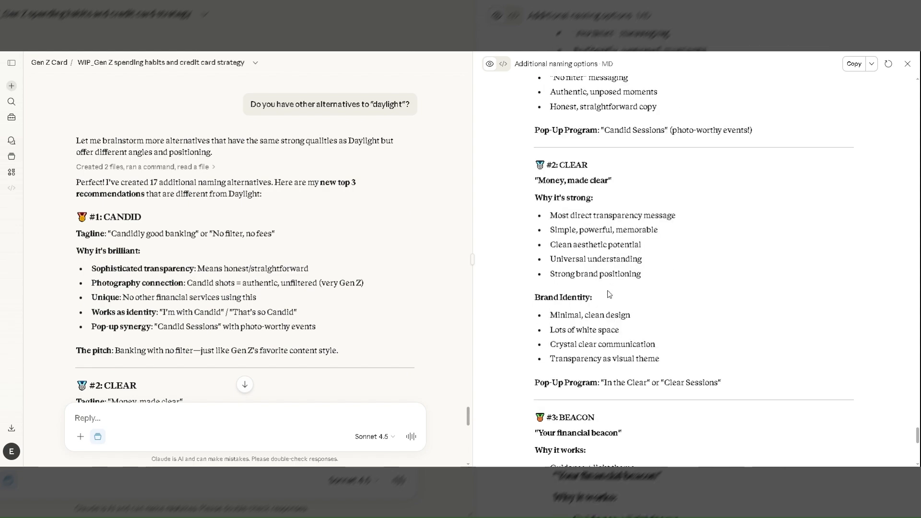
{"action": "scroll", "coordinate": [607, 292], "scroll_direction": "down", "scroll_amount": 1}
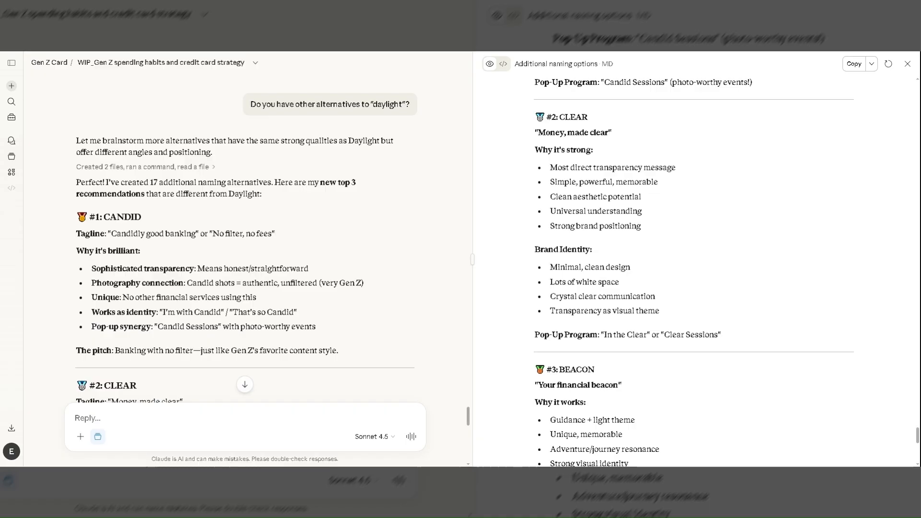
{"action": "scroll", "coordinate": [607, 289], "scroll_direction": "down", "scroll_amount": 1}
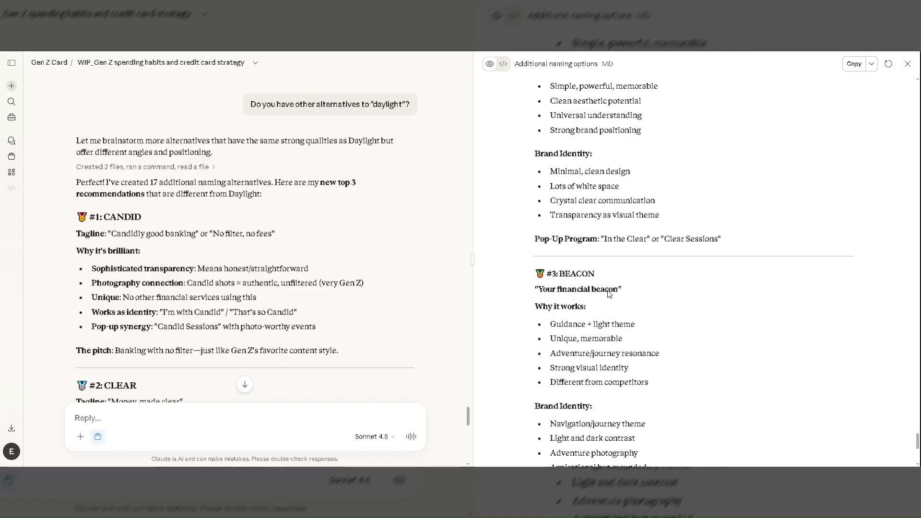
{"action": "scroll", "coordinate": [607, 290], "scroll_direction": "down", "scroll_amount": 4}
{"action": "scroll", "coordinate": [607, 291], "scroll_direction": "down", "scroll_amount": 2}
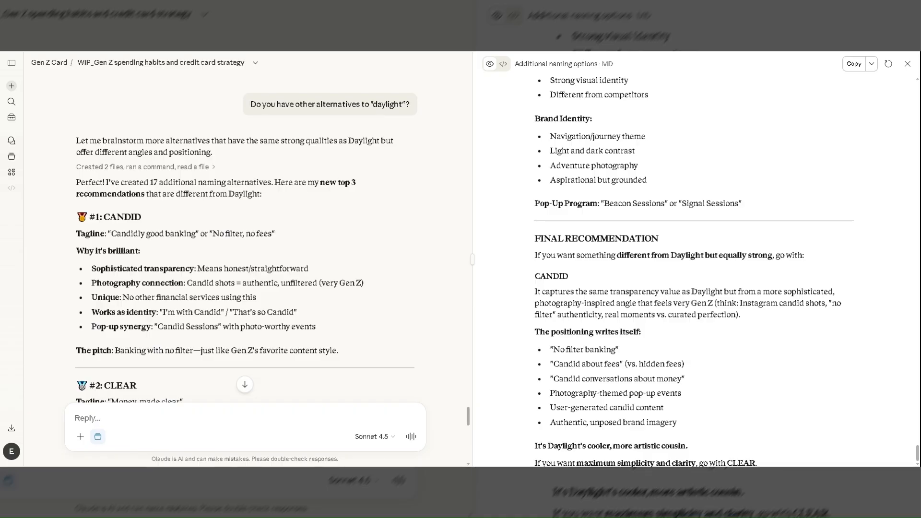
{"action": "scroll", "coordinate": [608, 294], "scroll_direction": "down", "scroll_amount": 1}
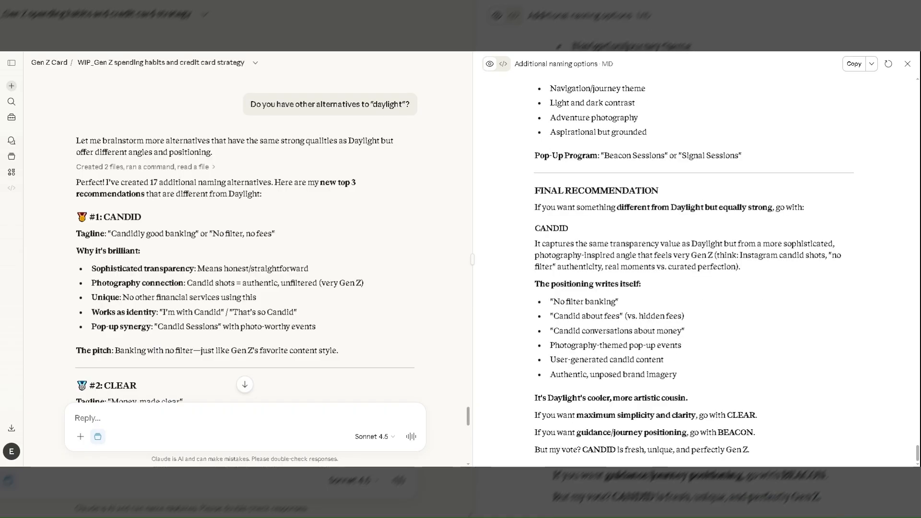
{"action": "scroll", "coordinate": [375, 298], "scroll_direction": "down", "scroll_amount": 2}
{"action": "scroll", "coordinate": [375, 299], "scroll_direction": "down", "scroll_amount": 4}
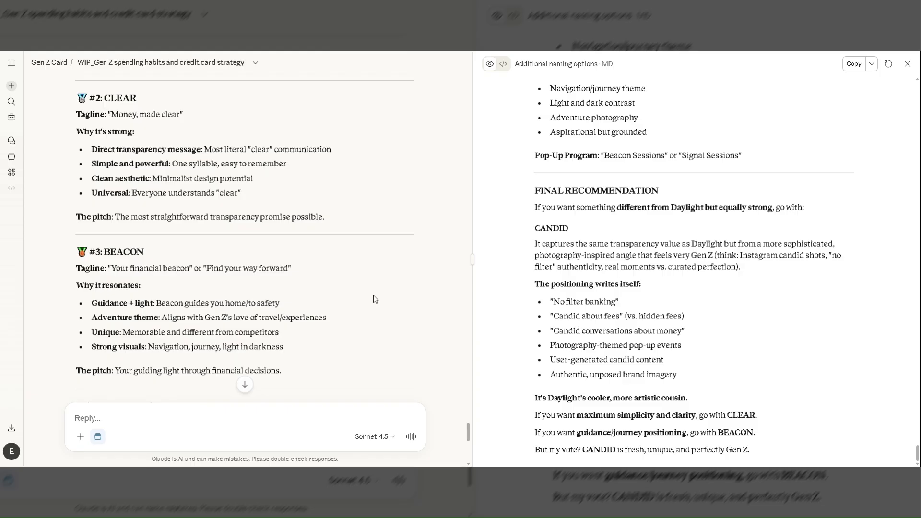
{"action": "scroll", "coordinate": [375, 298], "scroll_direction": "down", "scroll_amount": 4}
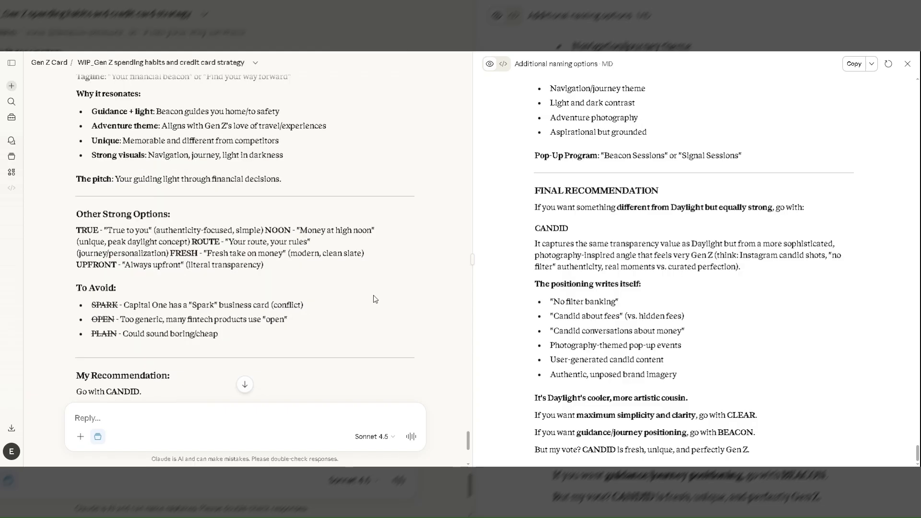
{"action": "scroll", "coordinate": [374, 299], "scroll_direction": "down", "scroll_amount": 2}
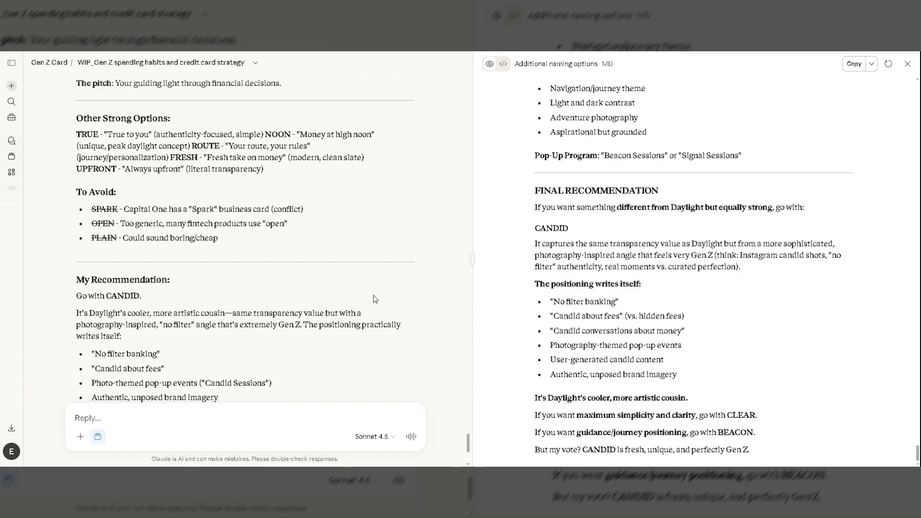
{"action": "scroll", "coordinate": [374, 299], "scroll_direction": "down", "scroll_amount": 2}
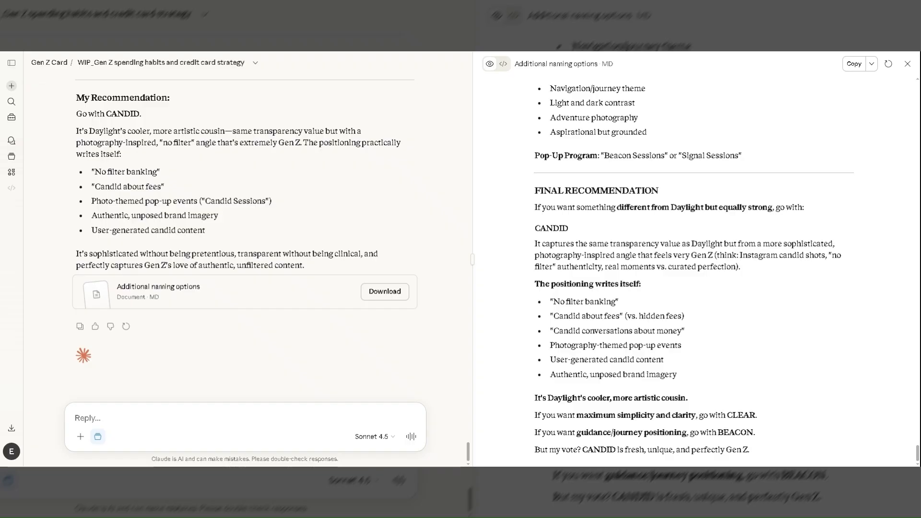
Ask in a new reply "I also like the name "Tempo" from earlier. What are alternatives to that?" and send it.
{"action": "type", "text": "I also like the name \"Tempo\""}
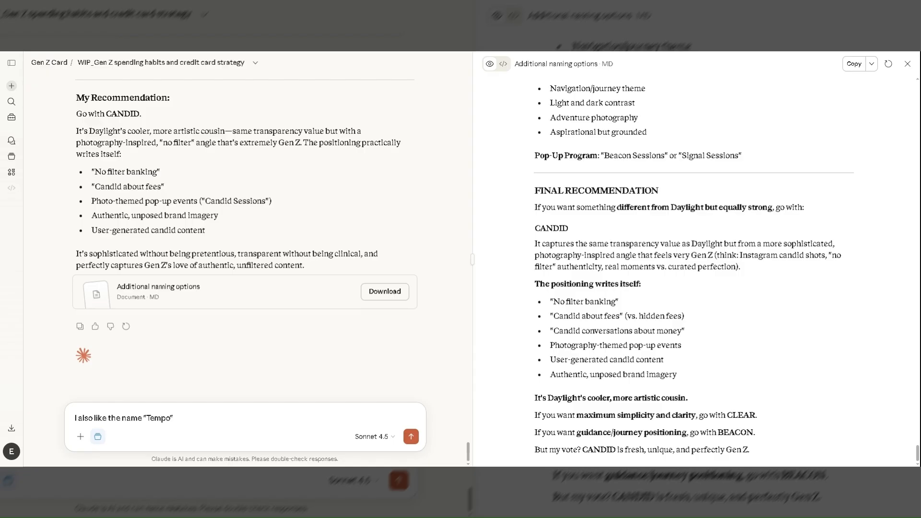
{"action": "type", "text": "from earlier."}
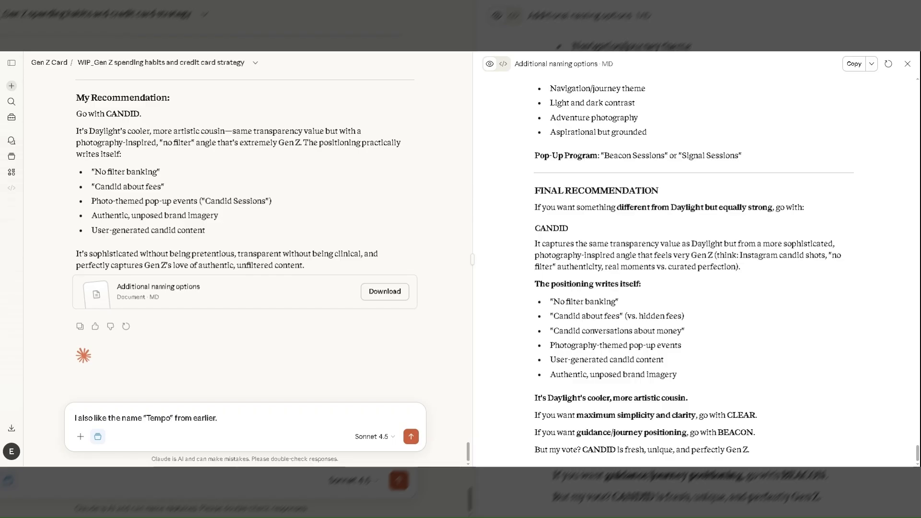
{"action": "type", "text": " What are alternatives to that?"}
{"action": "key", "text": "Return"}
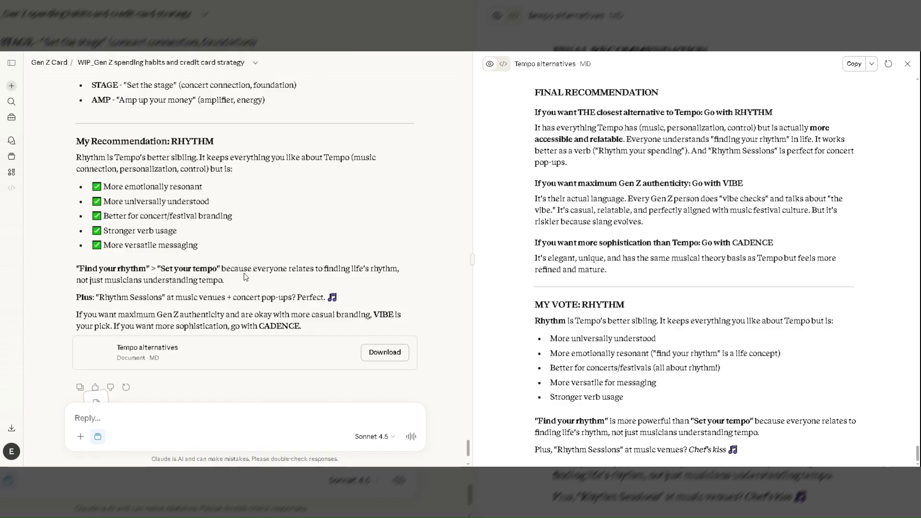
Read the Tempo alternatives answer, from the top 3 recommendations through the other music and pace options to the closing recommendation.
{"action": "scroll", "coordinate": [244, 273], "scroll_direction": "up", "scroll_amount": 8}
{"action": "scroll", "coordinate": [244, 277], "scroll_direction": "up", "scroll_amount": 4}
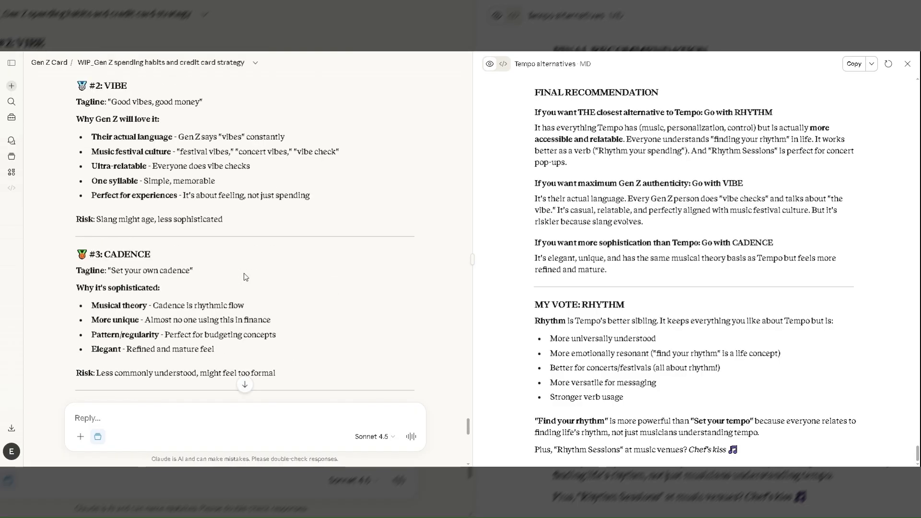
{"action": "scroll", "coordinate": [243, 276], "scroll_direction": "up", "scroll_amount": 1}
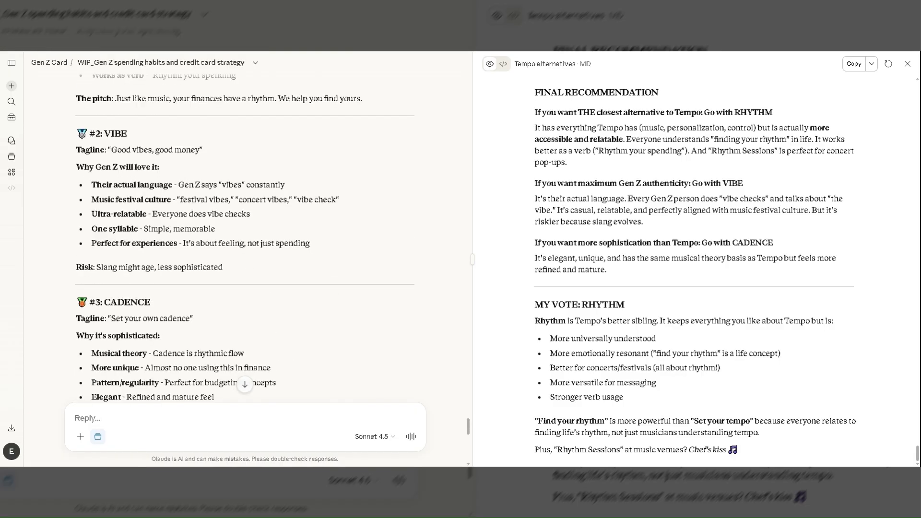
{"action": "scroll", "coordinate": [245, 277], "scroll_direction": "up", "scroll_amount": 4}
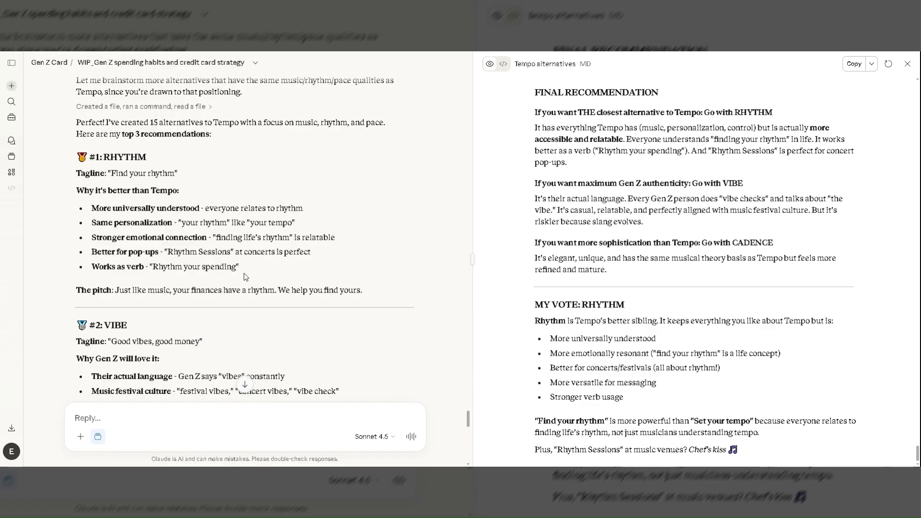
{"action": "scroll", "coordinate": [244, 277], "scroll_direction": "down", "scroll_amount": 4}
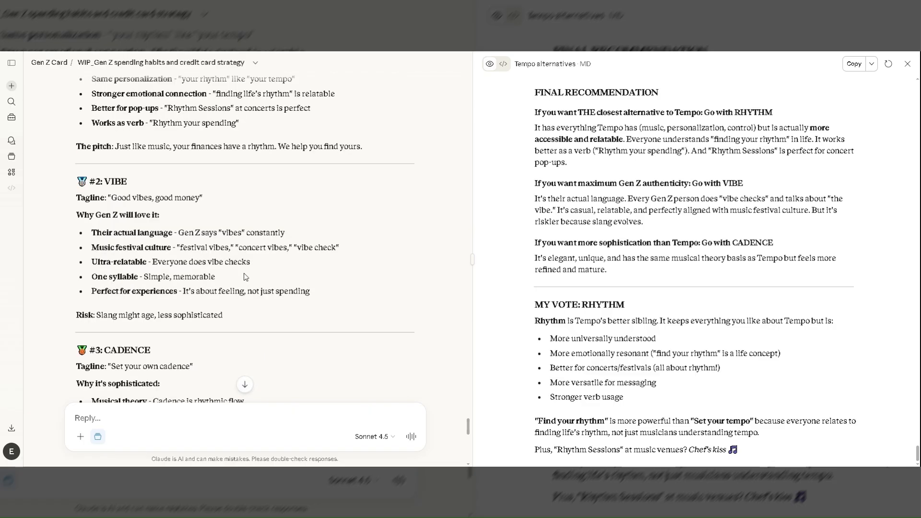
{"action": "scroll", "coordinate": [244, 276], "scroll_direction": "down", "scroll_amount": 6}
{"action": "scroll", "coordinate": [244, 274], "scroll_direction": "up", "scroll_amount": 1}
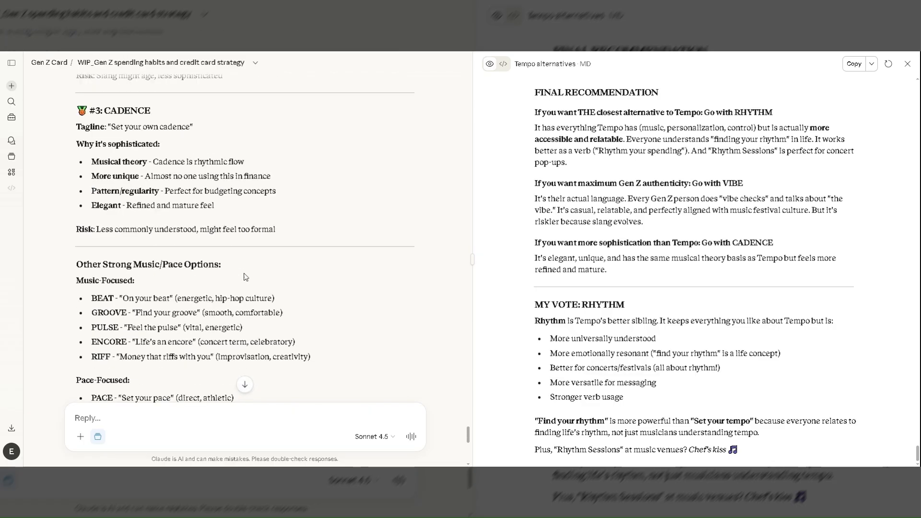
{"action": "scroll", "coordinate": [244, 273], "scroll_direction": "down", "scroll_amount": 2}
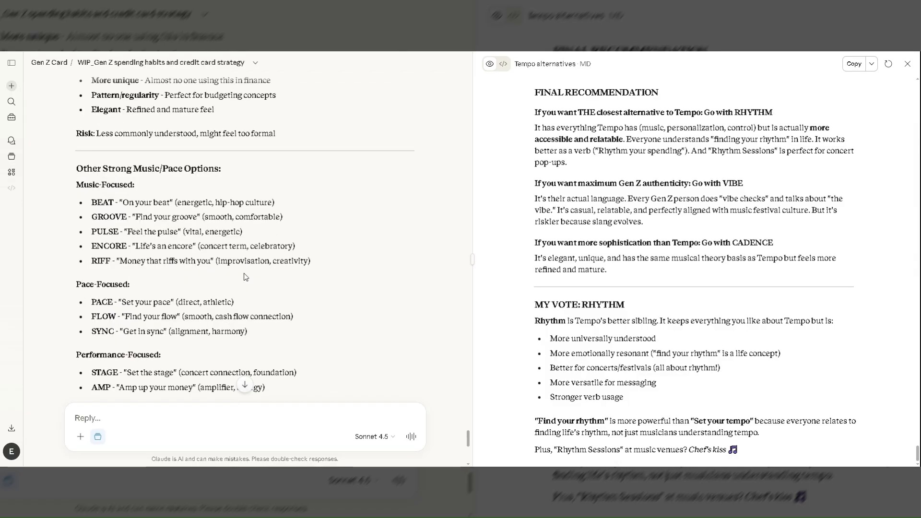
{"action": "scroll", "coordinate": [244, 272], "scroll_direction": "down", "scroll_amount": 4}
{"action": "scroll", "coordinate": [243, 272], "scroll_direction": "down", "scroll_amount": 2}
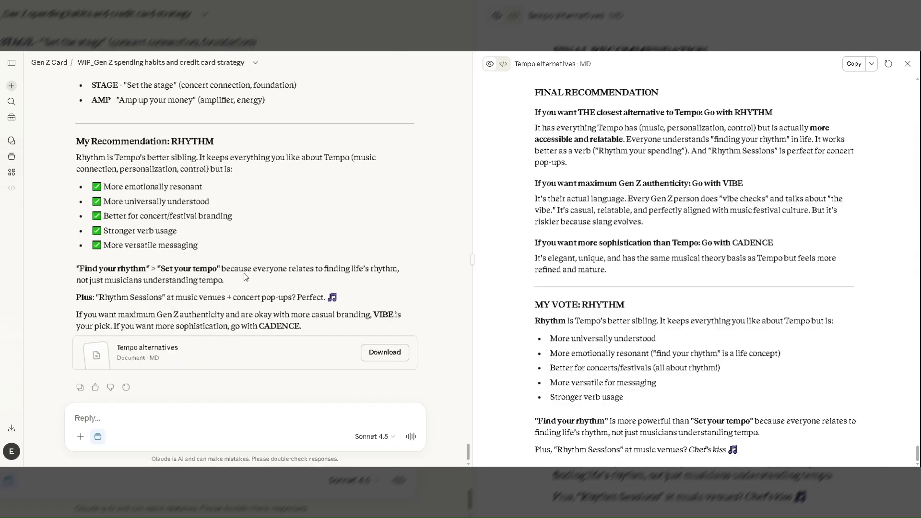
Go back through the Tempo alternatives answer to compare its top 3 names again, and return to its end.
{"action": "scroll", "coordinate": [244, 272], "scroll_direction": "up", "scroll_amount": 1}
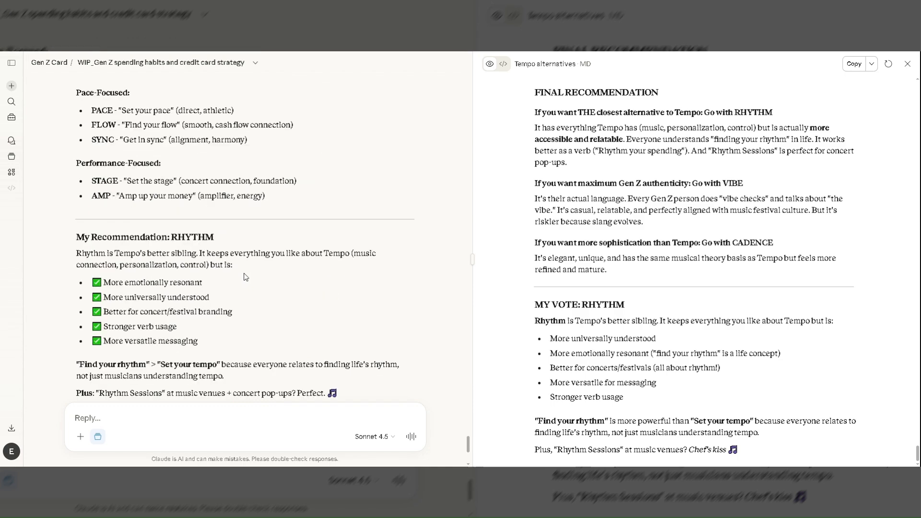
{"action": "scroll", "coordinate": [243, 273], "scroll_direction": "up", "scroll_amount": 5}
{"action": "scroll", "coordinate": [244, 274], "scroll_direction": "up", "scroll_amount": 2}
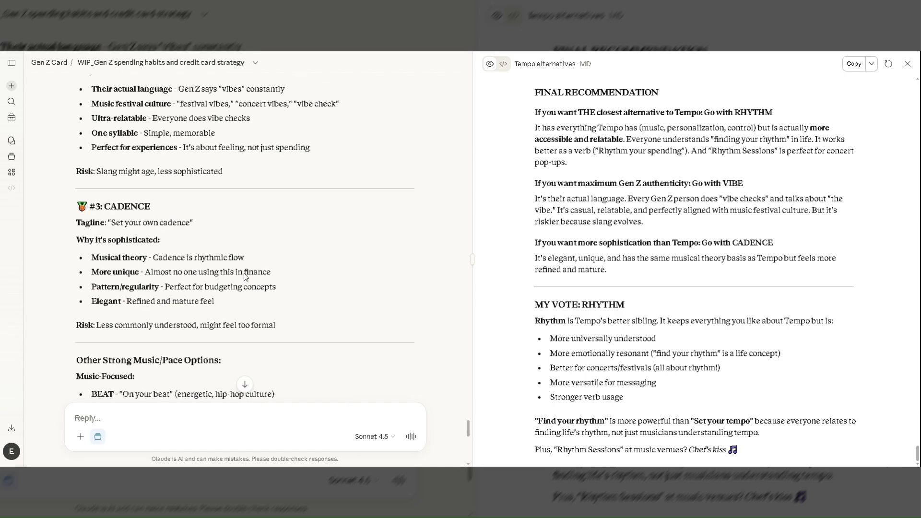
{"action": "scroll", "coordinate": [244, 276], "scroll_direction": "up", "scroll_amount": 4}
{"action": "scroll", "coordinate": [244, 276], "scroll_direction": "up", "scroll_amount": 1}
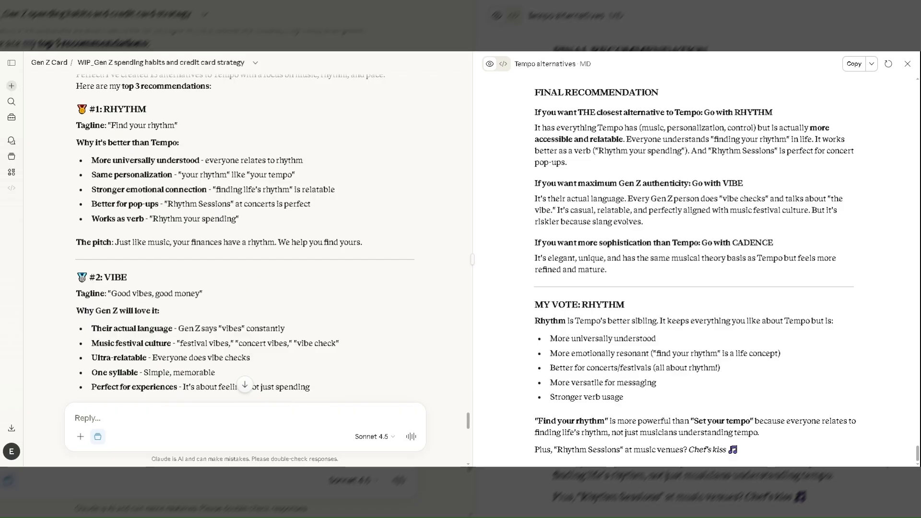
{"action": "scroll", "coordinate": [243, 274], "scroll_direction": "down", "scroll_amount": 10}
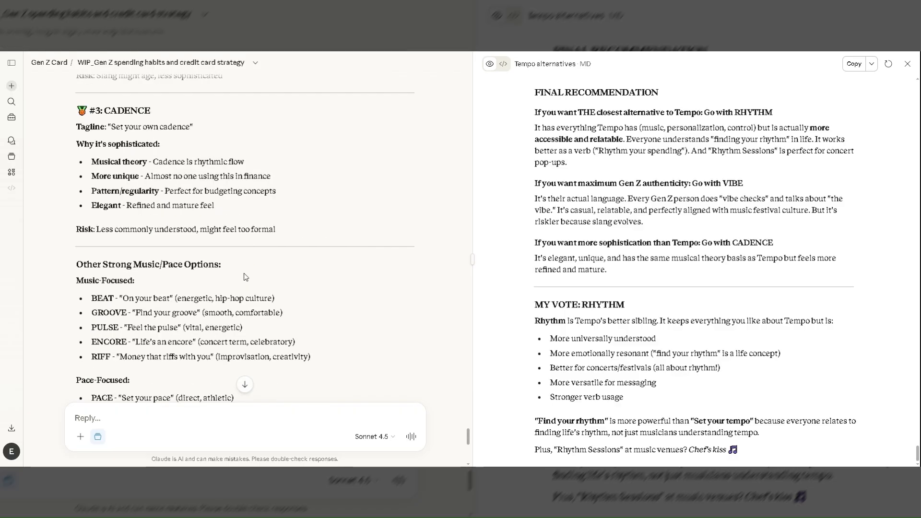
{"action": "scroll", "coordinate": [244, 273], "scroll_direction": "down", "scroll_amount": 10}
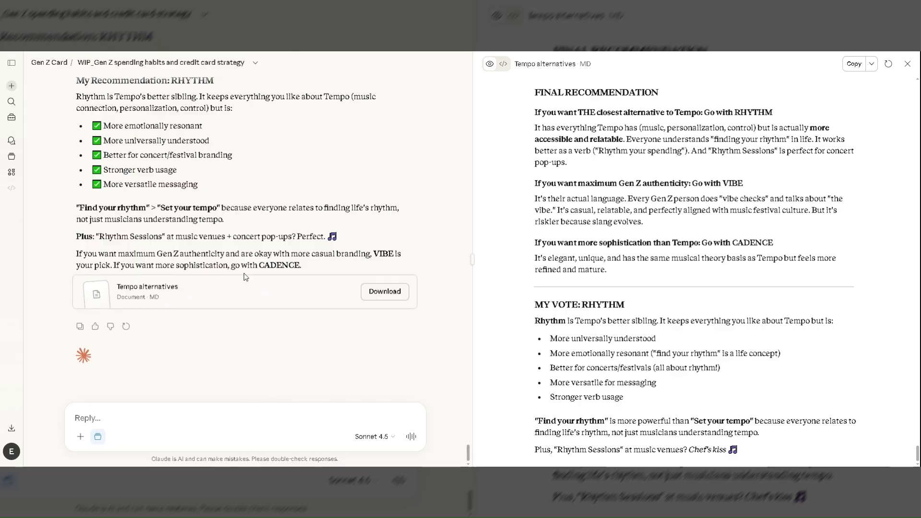
Start a new reply with "I like Rhythm. We can call it "Rhythm Card Program".".
{"action": "type", "text": "I like "}
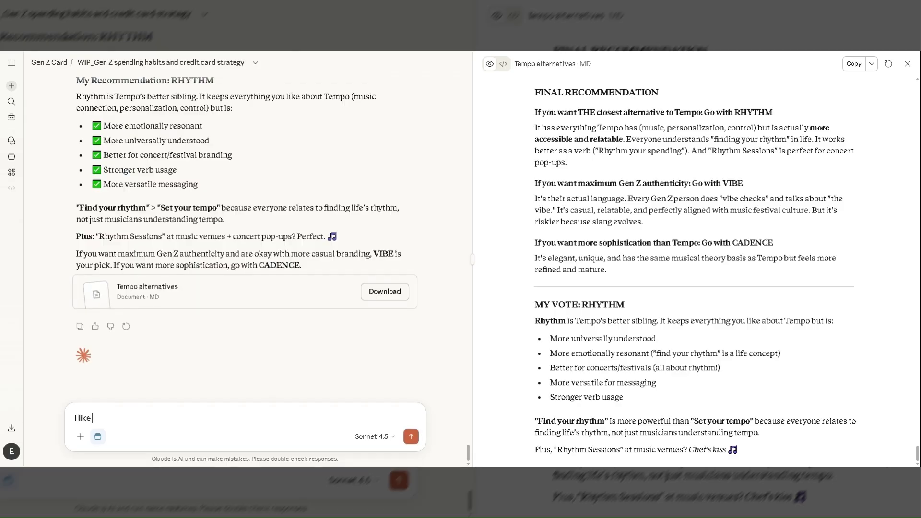
{"action": "type", "text": "Rhyth,"}
{"action": "key", "text": "BackSpace"}
{"action": "type", "text": "m"}
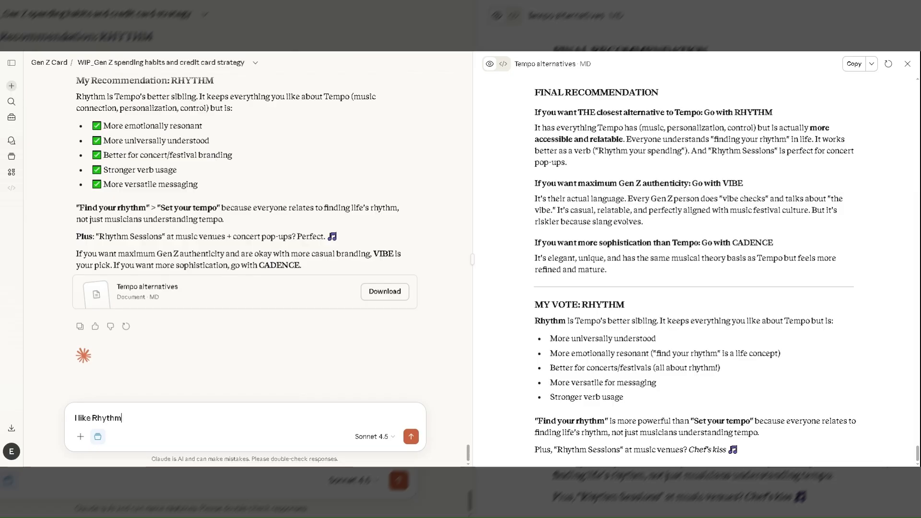
{"action": "type", "text": ". We can call it \"Rhythm"}
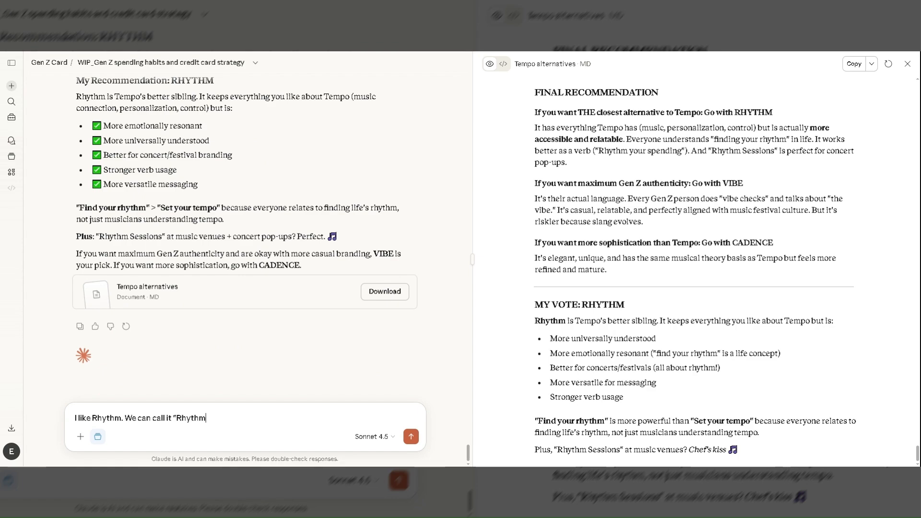
{"action": "type", "text": " Card Program\". Can you create "}
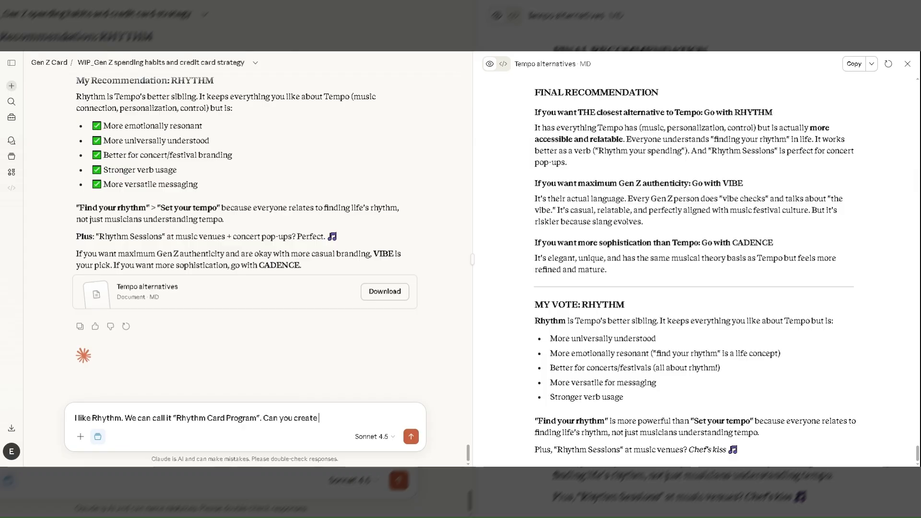
{"action": "type", "text": "a pres"}
{"action": "type", "text": "enatrion"}
Add the question "Can you create a presentation slide for this card program?" to the reply.
{"action": "key", "text": "BackSpace"}
{"action": "key", "text": "BackSpace"}
{"action": "key", "text": "BackSpace"}
{"action": "key", "text": "BackSpace"}
{"action": "key", "text": "BackSpace"}
{"action": "key", "text": "BackSpace"}
{"action": "type", "text": "tat"}
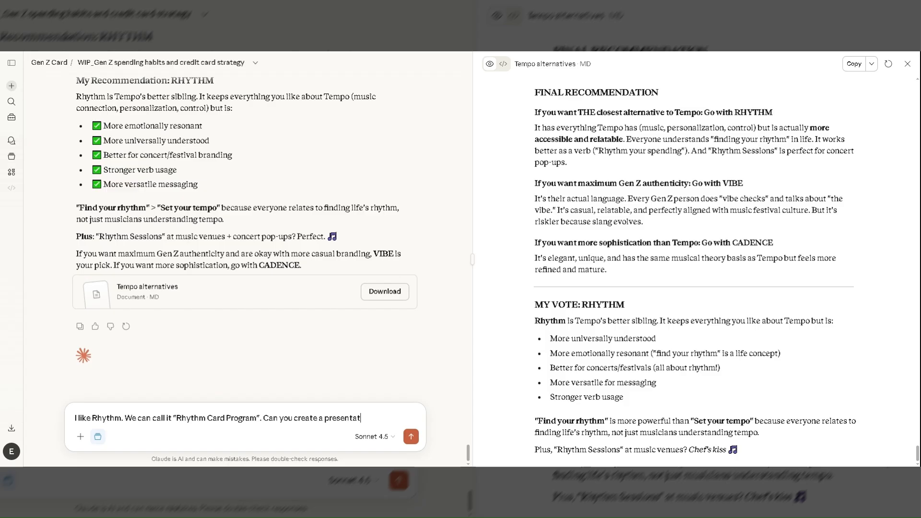
{"action": "type", "text": "ion slides fo"}
{"action": "key", "text": "BackSpace"}
{"action": "key", "text": "BackSpace"}
{"action": "key", "text": "BackSpace"}
{"action": "key", "text": "BackSpace"}
{"action": "type", "text": "for this ca"}
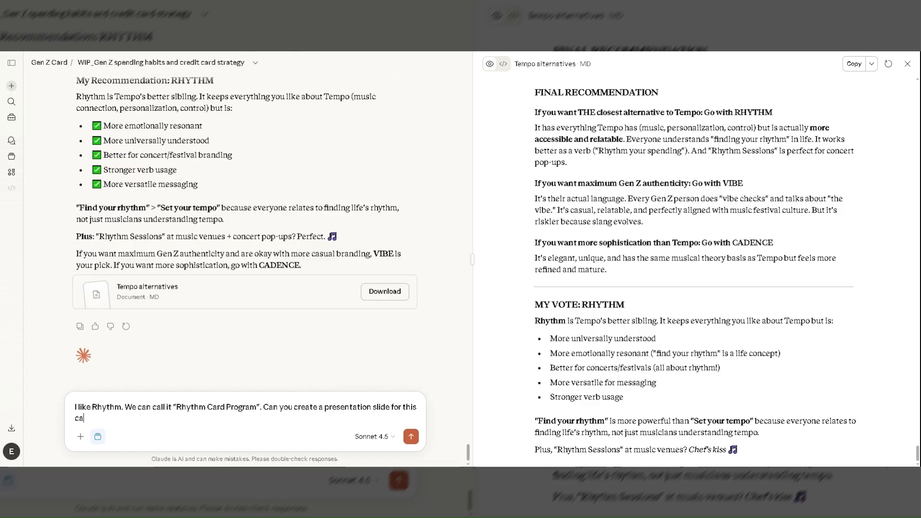
{"action": "type", "text": "rd program? Include all the"}
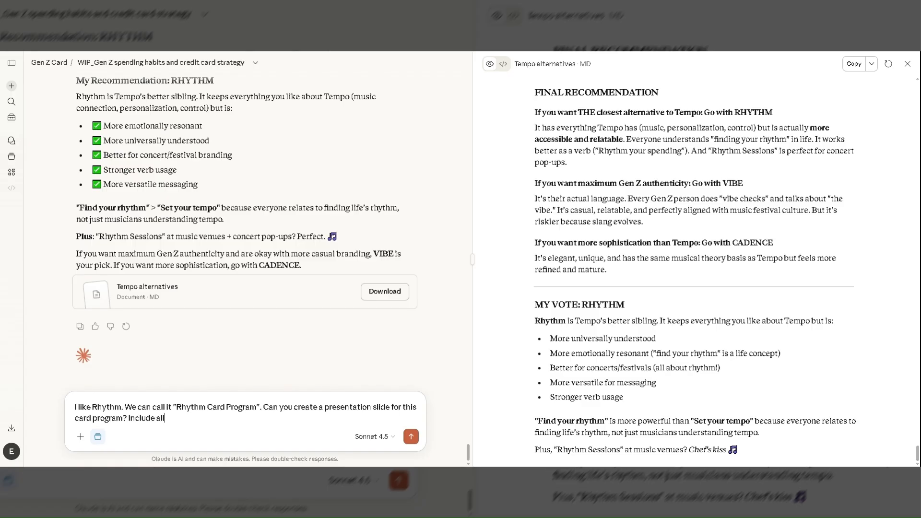
{"action": "key", "text": "ctrl+shift+Left"}
{"action": "key", "text": "ctrl+shift+Left"}
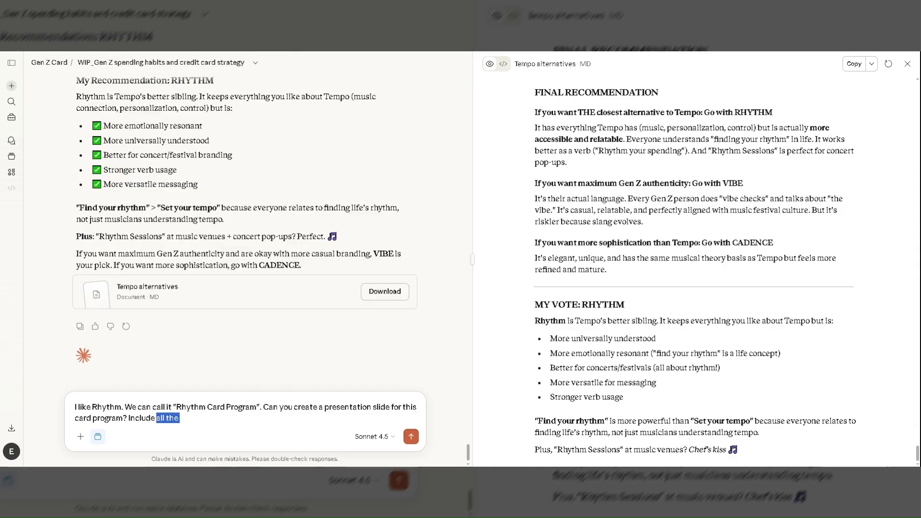
{"action": "type", "text": "Make"}
{"action": "key", "text": "ctrl+shift+Left"}
{"action": "key", "text": "ctrl+shift+Left"}
Replace the selected reply text with the instruction "Make sure to include that they target customers are Gen Zs.".
{"action": "type", "text": "Make sure "}
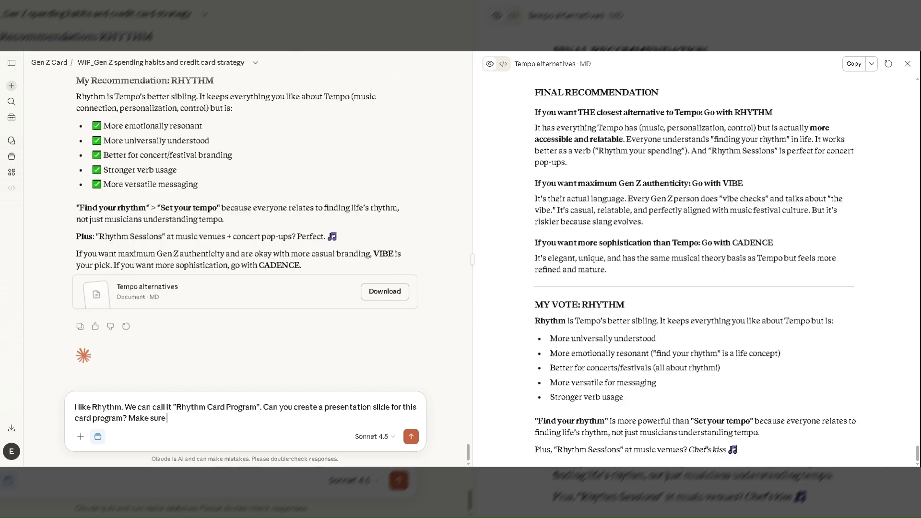
{"action": "type", "text": "to i"}
{"action": "type", "text": "nclude t"}
{"action": "type", "text": "hat they"}
{"action": "type", "text": " target au"}
{"action": "key", "text": "BackSpace"}
{"action": "key", "text": "BackSpace"}
{"action": "type", "text": "co"}
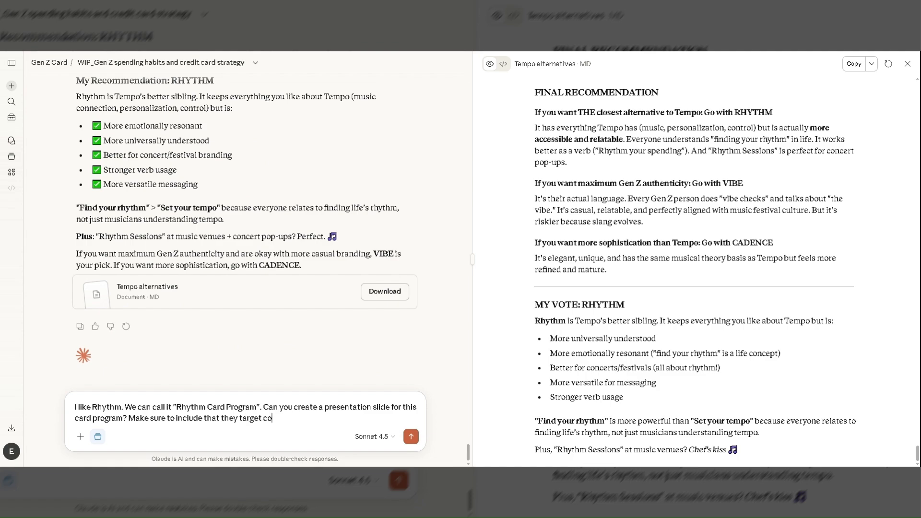
{"action": "key", "text": "BackSpace"}
{"action": "type", "text": "usti"}
{"action": "type", "text": "mers"}
{"action": "key", "text": "BackSpace"}
{"action": "key", "text": "BackSpace"}
{"action": "key", "text": "BackSpace"}
{"action": "key", "text": "BackSpace"}
{"action": "key", "text": "BackSpace"}
{"action": "key", "text": "BackSpace"}
{"action": "type", "text": "omre"}
{"action": "key", "text": "BackSpace"}
{"action": "key", "text": "BackSpace"}
{"action": "type", "text": "ers a"}
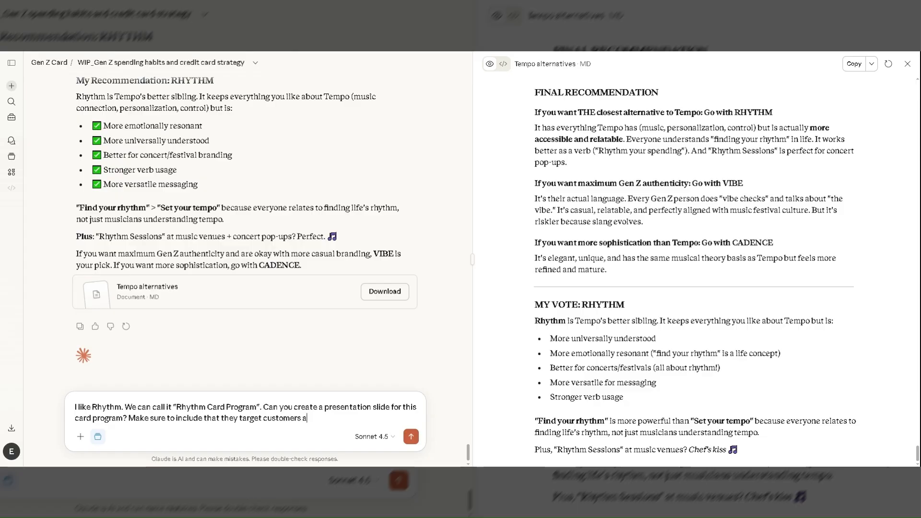
{"action": "type", "text": "re Gen Zs"}
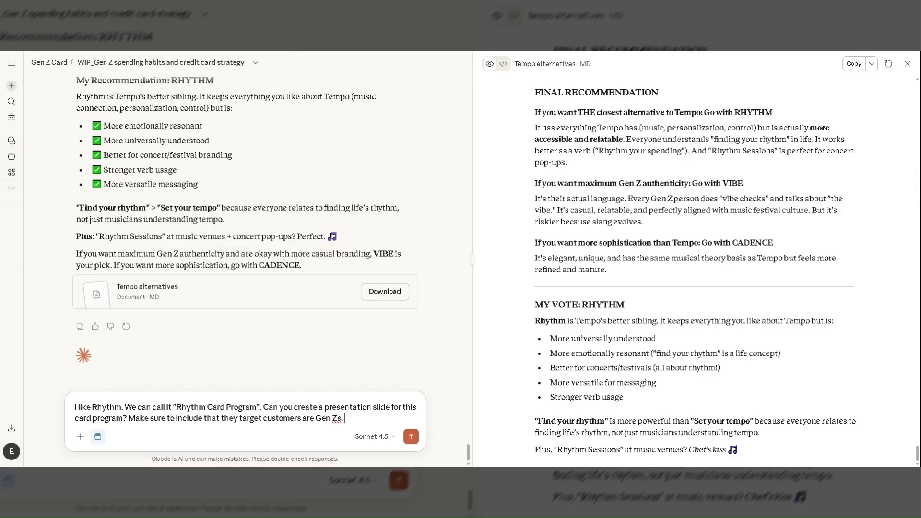
{"action": "type", "text": "."}
Add the instruction "Highlight the value added services that the card program will have." to the reply.
{"action": "type", "text": "Highlight the va"}
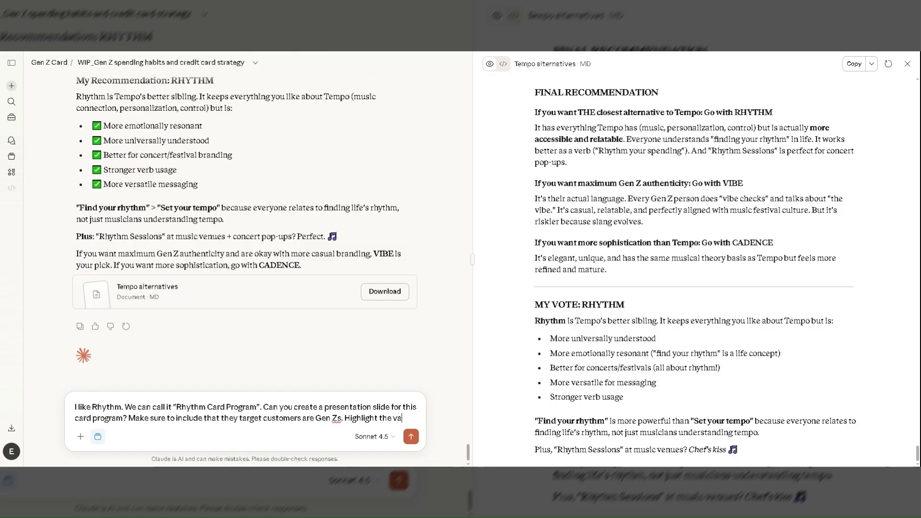
{"action": "type", "text": "lue added "}
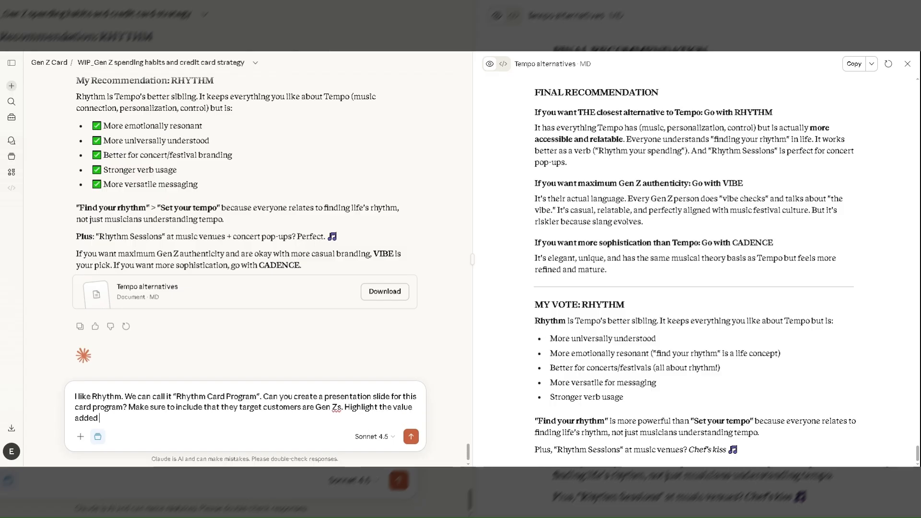
{"action": "type", "text": "services th"}
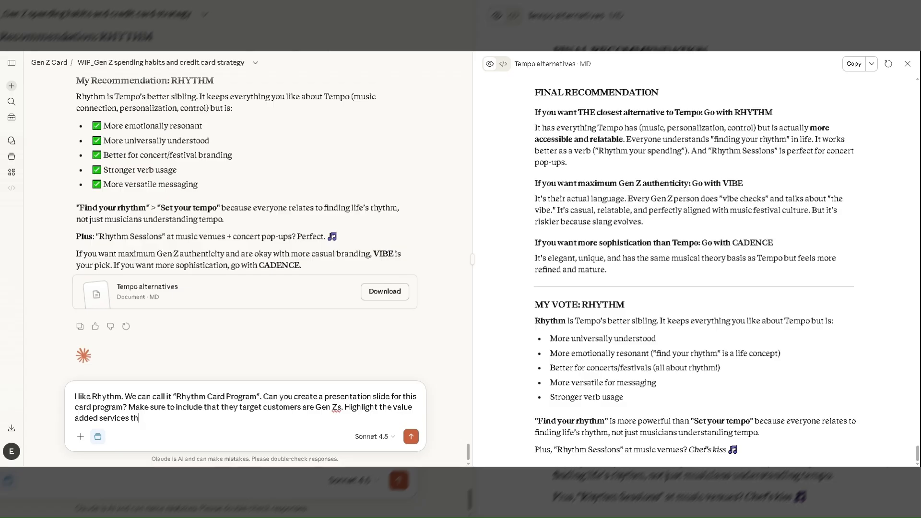
{"action": "type", "text": "at the card program wil"}
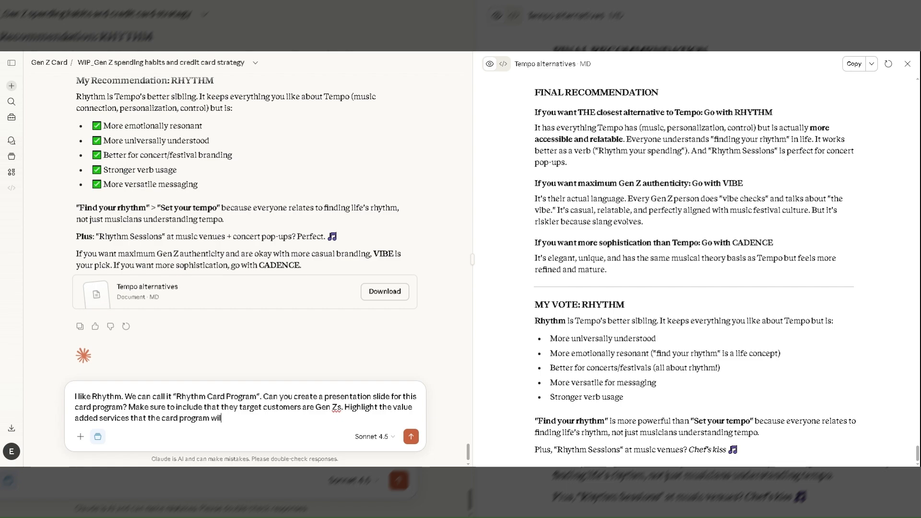
{"action": "type", "text": "l have."}
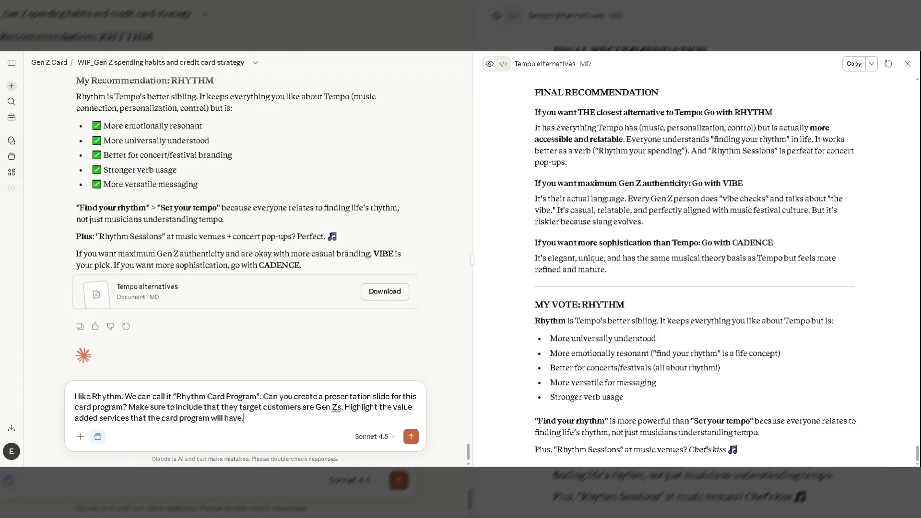
Extend the value added services sentence so that it ends with "for its customers".
{"action": "key", "text": "BackSpace"}
{"action": "type", "text": "for it."}
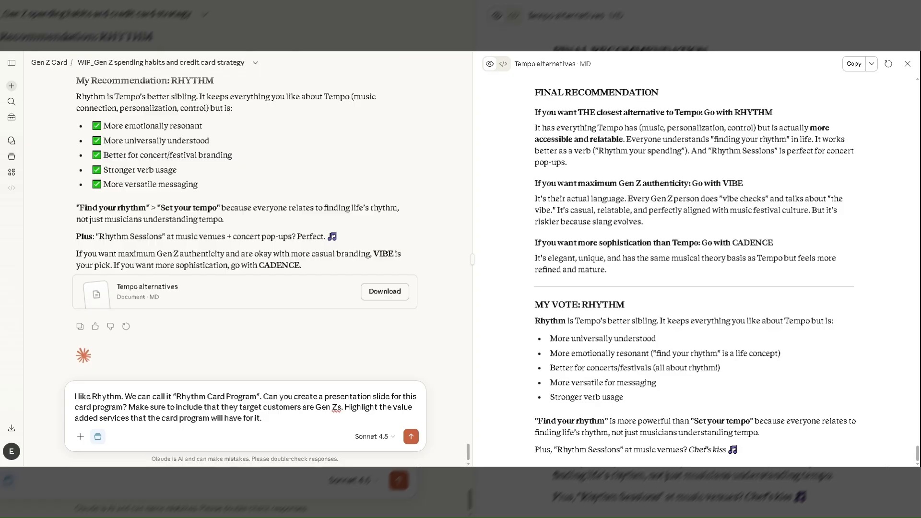
{"action": "key", "text": "BackSpace"}
{"action": "type", "text": "s cus"}
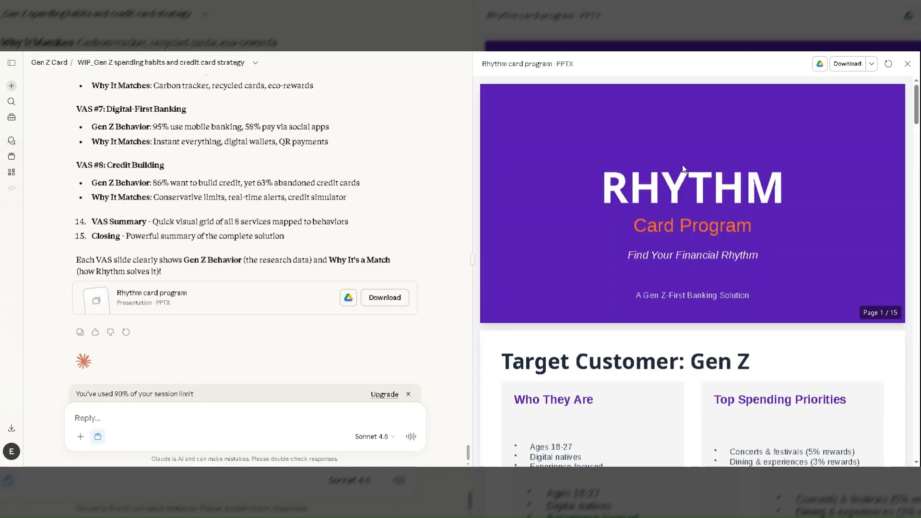
Review the Rhythm presentation's opening slides, from the title and target customer through the dual-card solution to the Value-Added Services overview.
{"action": "scroll", "coordinate": [689, 176], "scroll_direction": "down", "scroll_amount": 2}
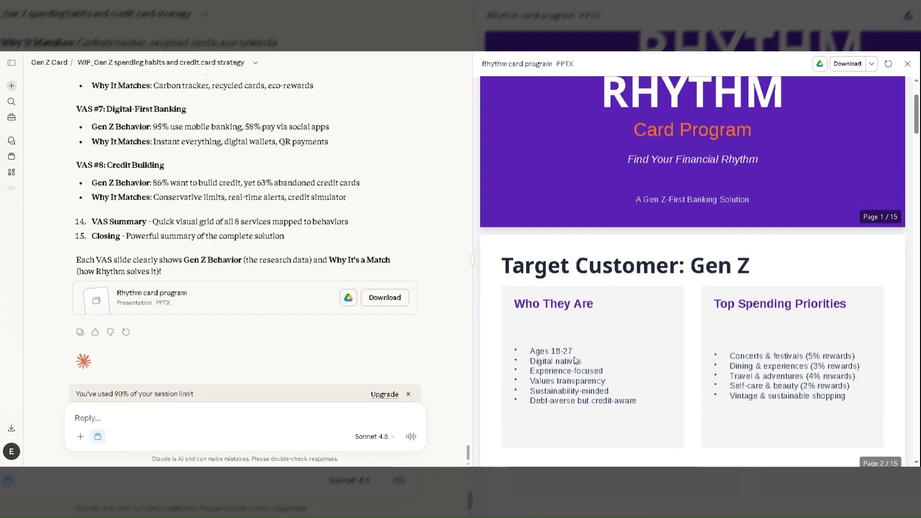
{"action": "scroll", "coordinate": [573, 356], "scroll_direction": "down", "scroll_amount": 1}
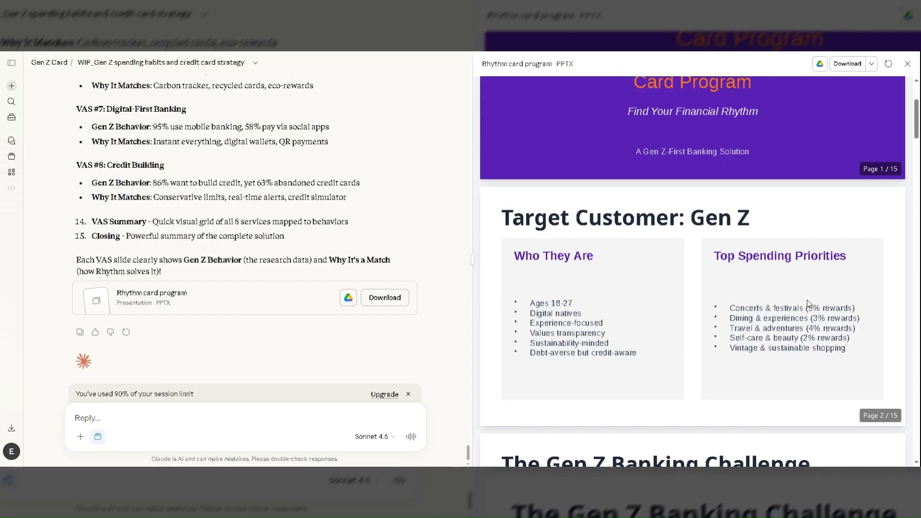
{"action": "scroll", "coordinate": [808, 303], "scroll_direction": "down", "scroll_amount": 5}
{"action": "scroll", "coordinate": [808, 304], "scroll_direction": "down", "scroll_amount": 2}
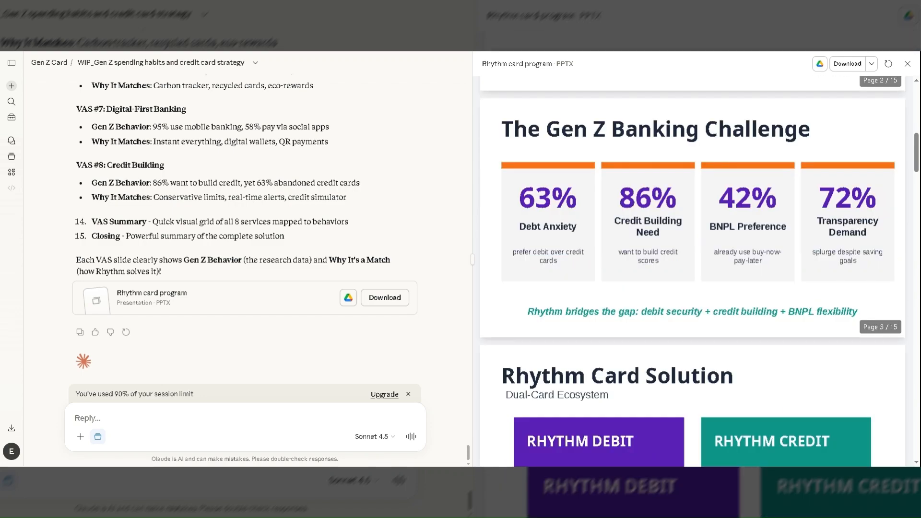
{"action": "scroll", "coordinate": [807, 303], "scroll_direction": "down", "scroll_amount": 5}
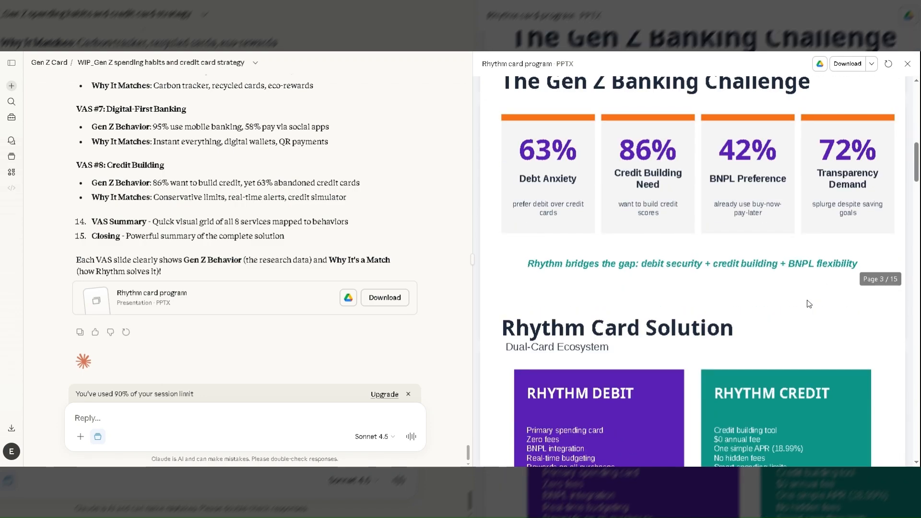
{"action": "scroll", "coordinate": [808, 304], "scroll_direction": "down", "scroll_amount": 3}
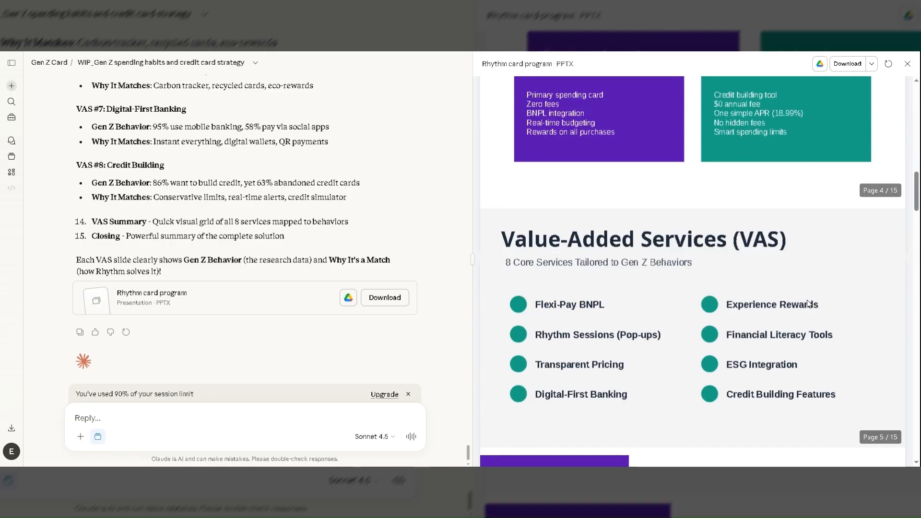
Examine the detail slides for VAS #1 to #4, checking how each service matches a Gen Z behavior.
{"action": "scroll", "coordinate": [808, 303], "scroll_direction": "down", "scroll_amount": 2}
{"action": "scroll", "coordinate": [808, 303], "scroll_direction": "down", "scroll_amount": 3}
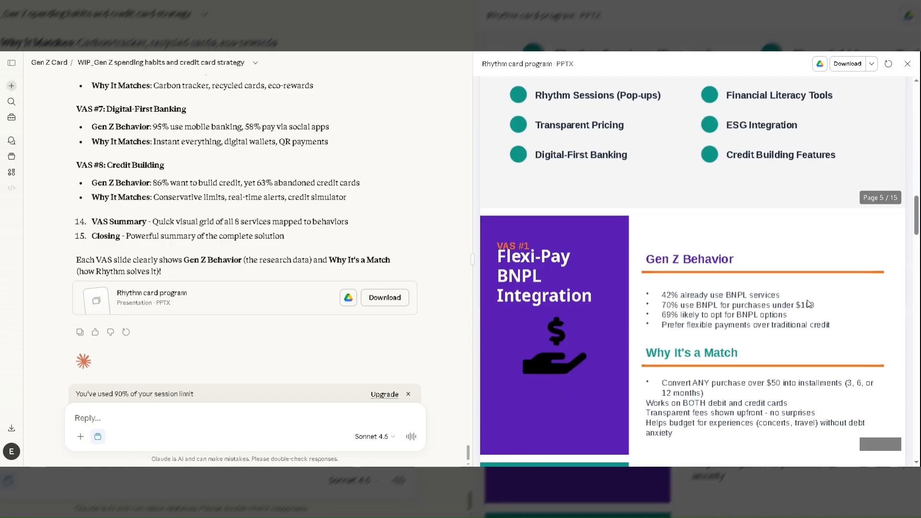
{"action": "scroll", "coordinate": [808, 303], "scroll_direction": "down", "scroll_amount": 2}
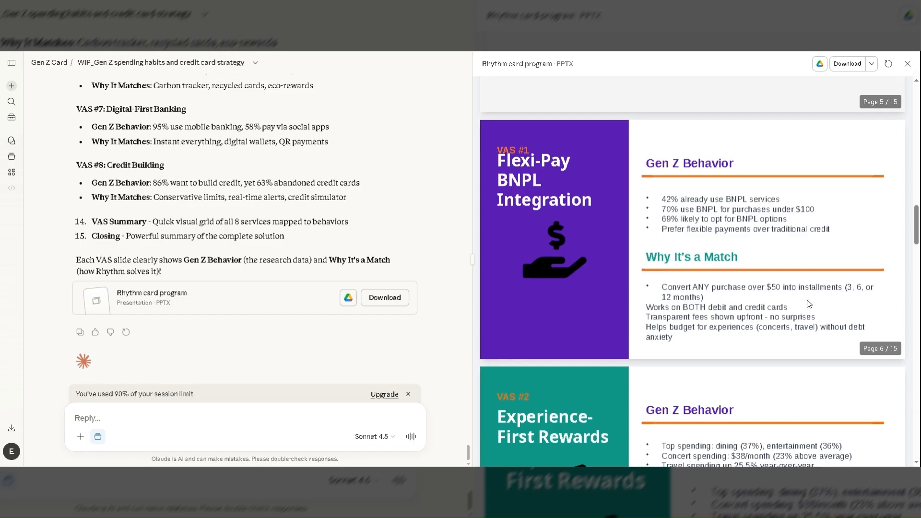
{"action": "scroll", "coordinate": [808, 303], "scroll_direction": "down", "scroll_amount": 3}
{"action": "scroll", "coordinate": [809, 304], "scroll_direction": "down", "scroll_amount": 2}
{"action": "scroll", "coordinate": [808, 304], "scroll_direction": "down", "scroll_amount": 2}
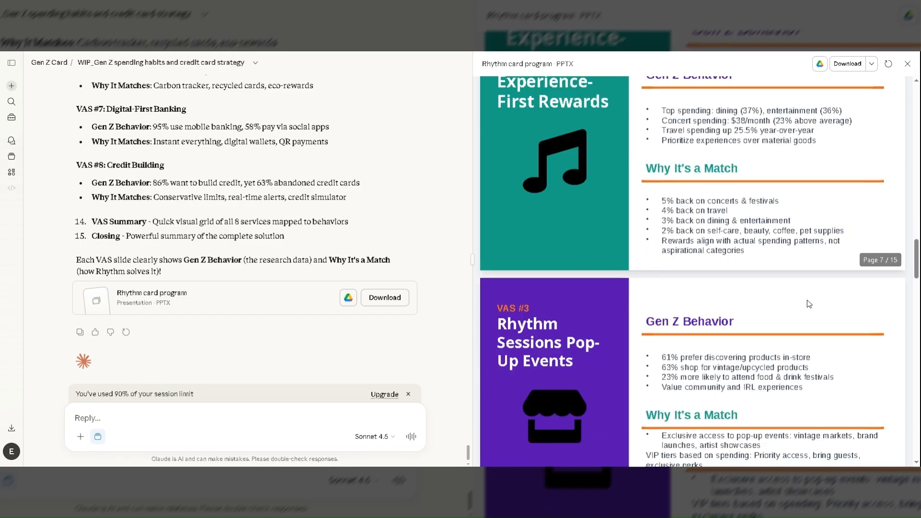
{"action": "scroll", "coordinate": [808, 304], "scroll_direction": "down", "scroll_amount": 2}
{"action": "scroll", "coordinate": [809, 303], "scroll_direction": "down", "scroll_amount": 2}
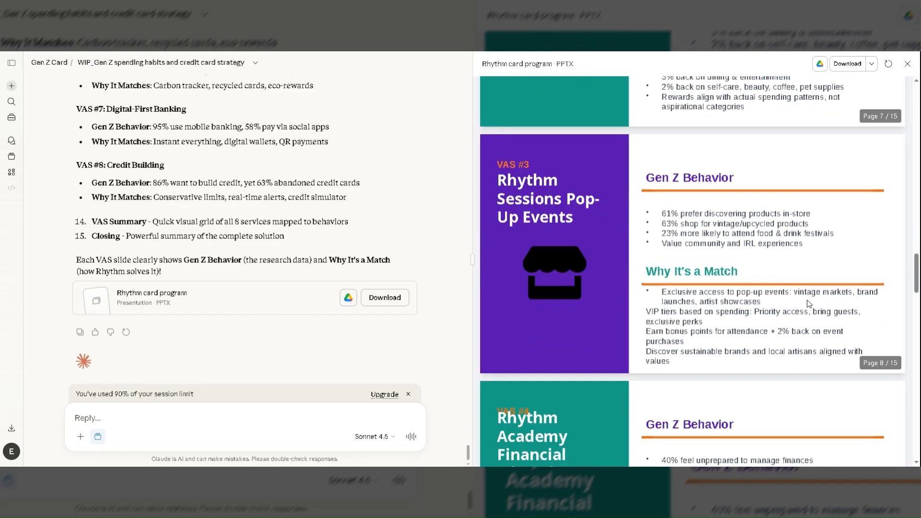
{"action": "scroll", "coordinate": [809, 303], "scroll_direction": "down", "scroll_amount": 1}
{"action": "scroll", "coordinate": [808, 303], "scroll_direction": "down", "scroll_amount": 1}
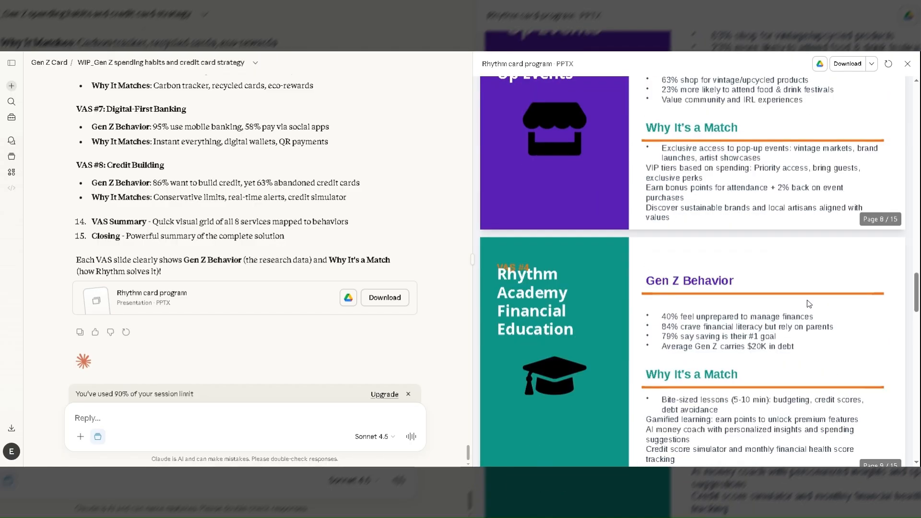
Examine the slides for VAS #5 to #8, the VAS Ecosystem Summary and the closing slide.
{"action": "scroll", "coordinate": [809, 303], "scroll_direction": "down", "scroll_amount": 4}
{"action": "scroll", "coordinate": [809, 303], "scroll_direction": "down", "scroll_amount": 2}
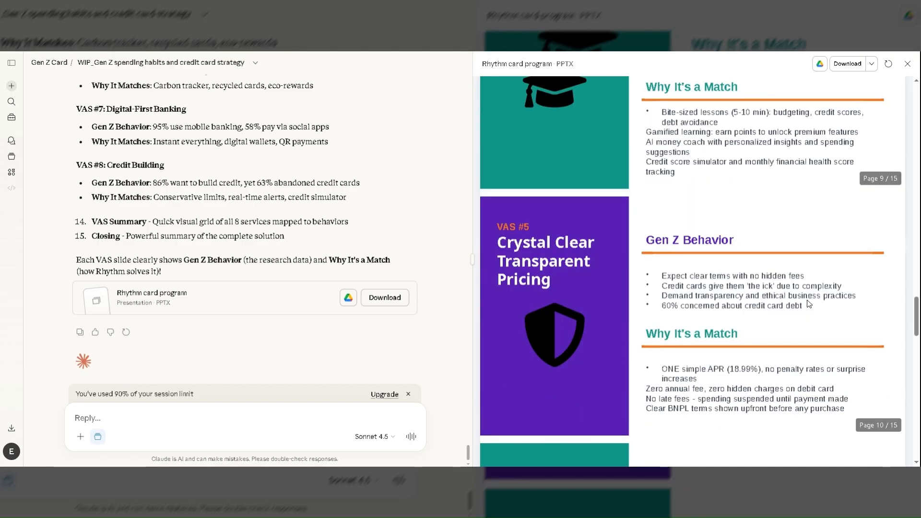
{"action": "scroll", "coordinate": [808, 304], "scroll_direction": "down", "scroll_amount": 2}
{"action": "scroll", "coordinate": [809, 304], "scroll_direction": "down", "scroll_amount": 1}
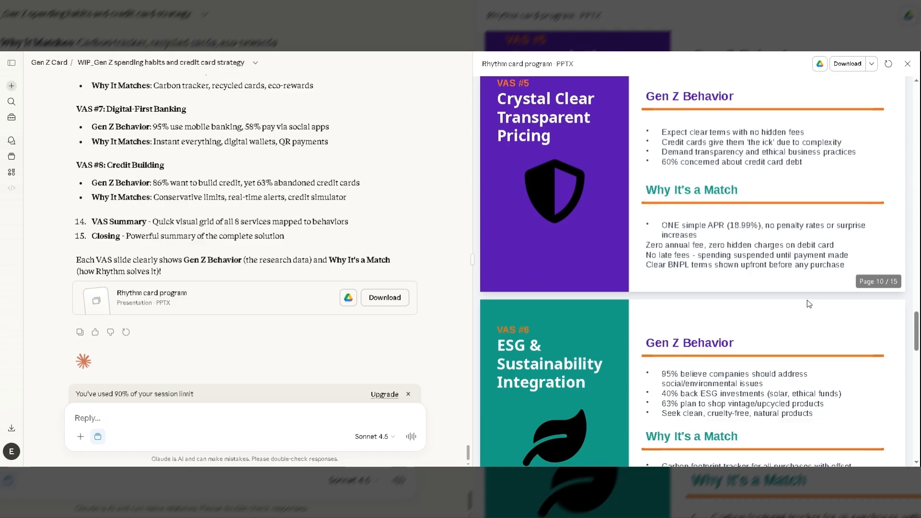
{"action": "scroll", "coordinate": [809, 304], "scroll_direction": "down", "scroll_amount": 2}
{"action": "scroll", "coordinate": [808, 304], "scroll_direction": "down", "scroll_amount": 2}
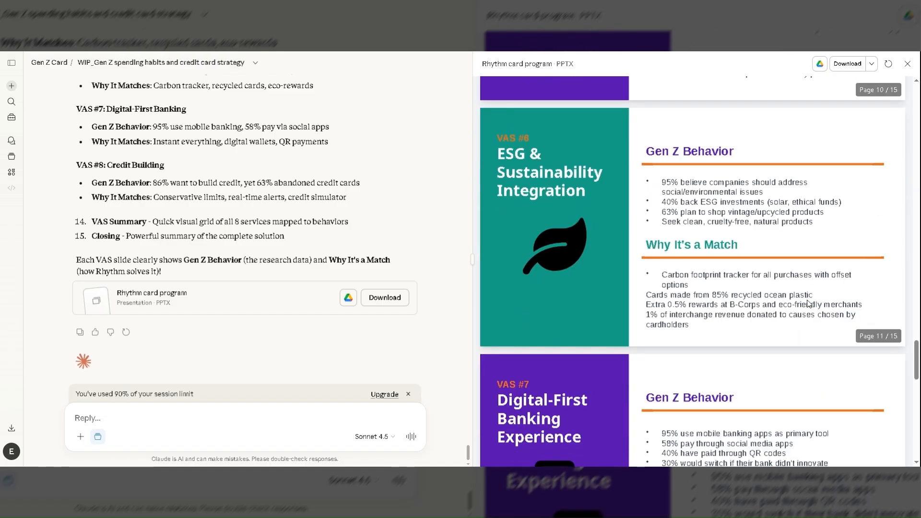
{"action": "scroll", "coordinate": [808, 303], "scroll_direction": "down", "scroll_amount": 2}
{"action": "scroll", "coordinate": [808, 304], "scroll_direction": "down", "scroll_amount": 5}
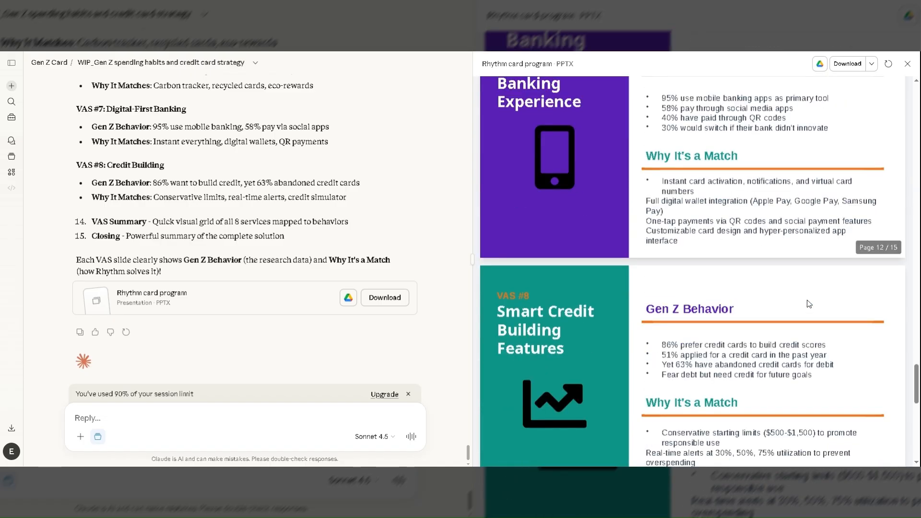
{"action": "scroll", "coordinate": [809, 303], "scroll_direction": "down", "scroll_amount": 6}
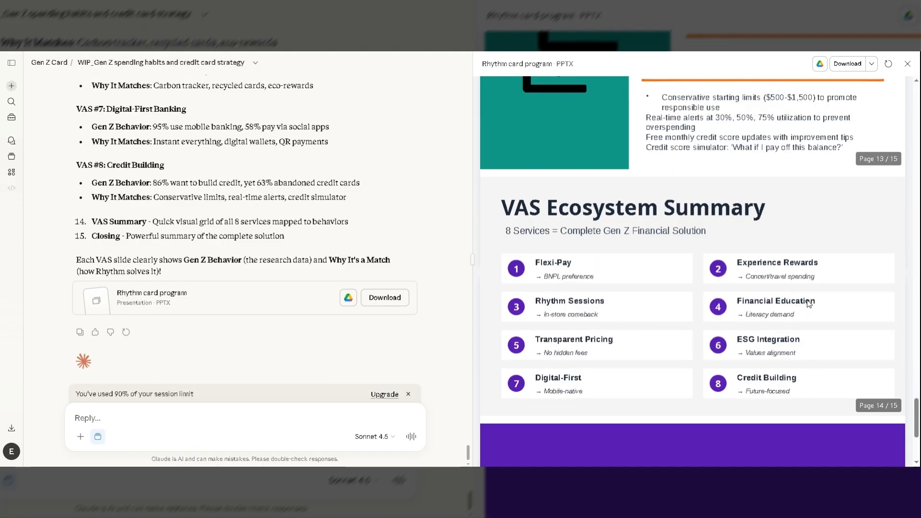
{"action": "scroll", "coordinate": [808, 304], "scroll_direction": "down", "scroll_amount": 3}
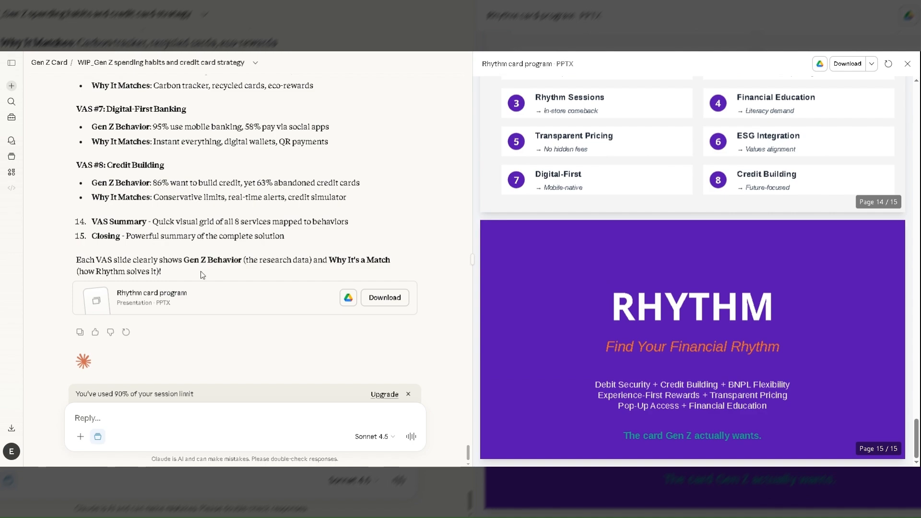
Go back through the chat answer about the presentation, reading its overview, slide breakdown and the behavior match for each VAS.
{"action": "scroll", "coordinate": [204, 266], "scroll_direction": "up", "scroll_amount": 7}
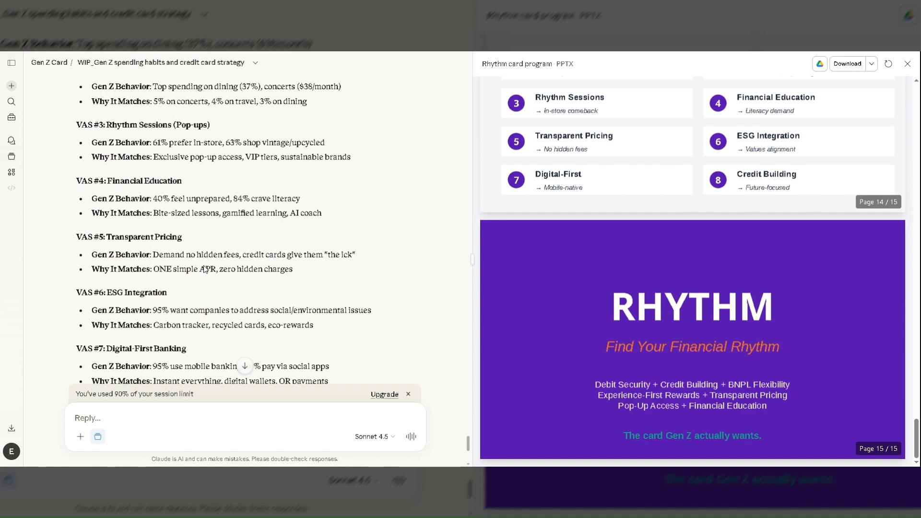
{"action": "scroll", "coordinate": [203, 266], "scroll_direction": "down", "scroll_amount": 4}
{"action": "scroll", "coordinate": [203, 265], "scroll_direction": "down", "scroll_amount": 3}
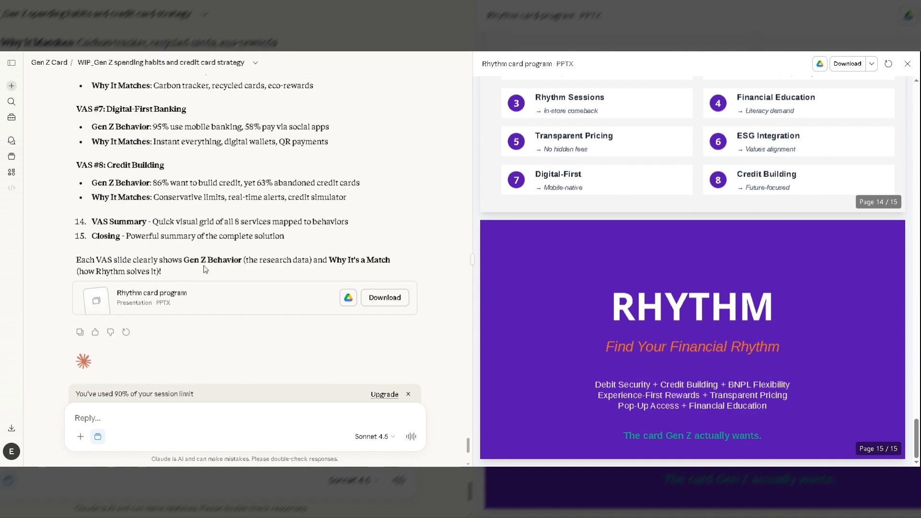
{"action": "scroll", "coordinate": [203, 265], "scroll_direction": "up", "scroll_amount": 5}
{"action": "scroll", "coordinate": [203, 266], "scroll_direction": "up", "scroll_amount": 6}
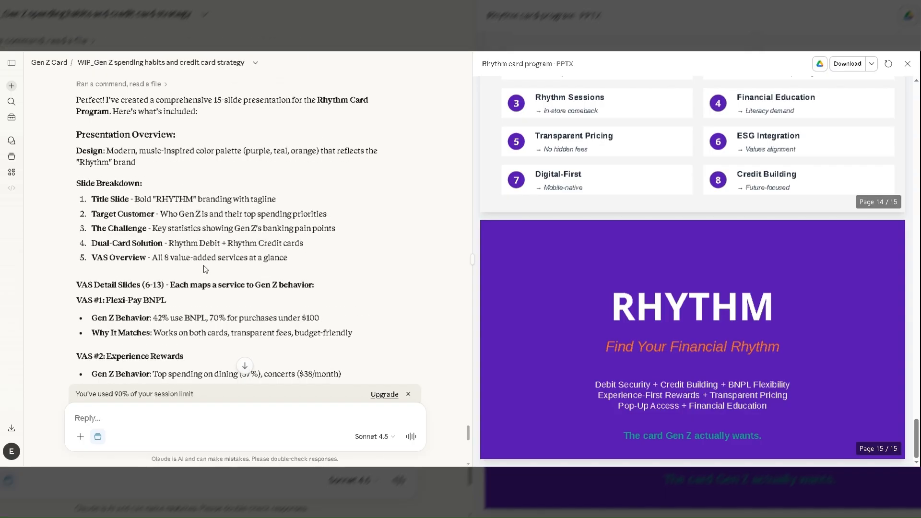
{"action": "scroll", "coordinate": [205, 268], "scroll_direction": "up", "scroll_amount": 4}
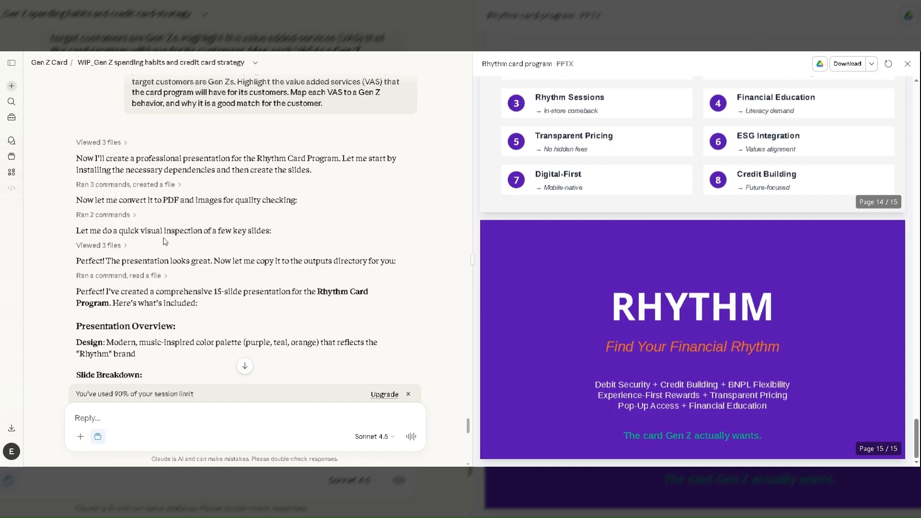
{"action": "scroll", "coordinate": [163, 237], "scroll_direction": "down", "scroll_amount": 1}
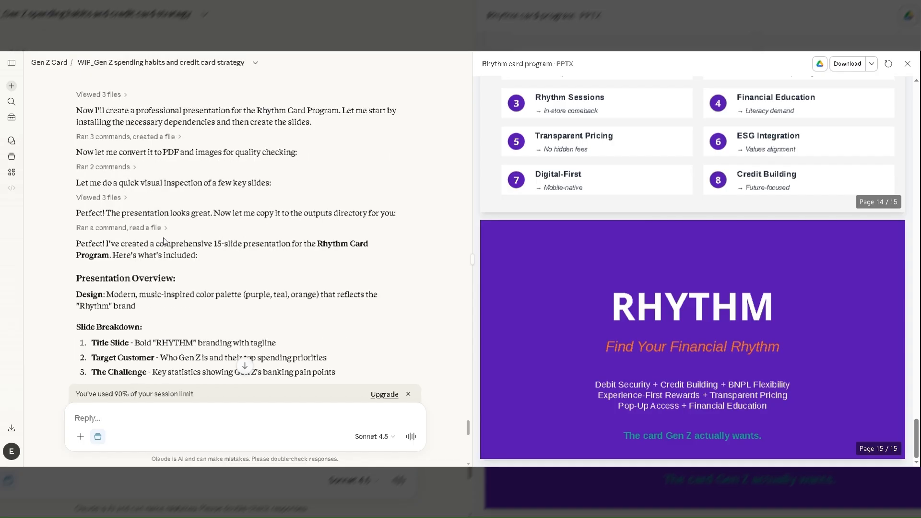
{"action": "scroll", "coordinate": [163, 239], "scroll_direction": "down", "scroll_amount": 6}
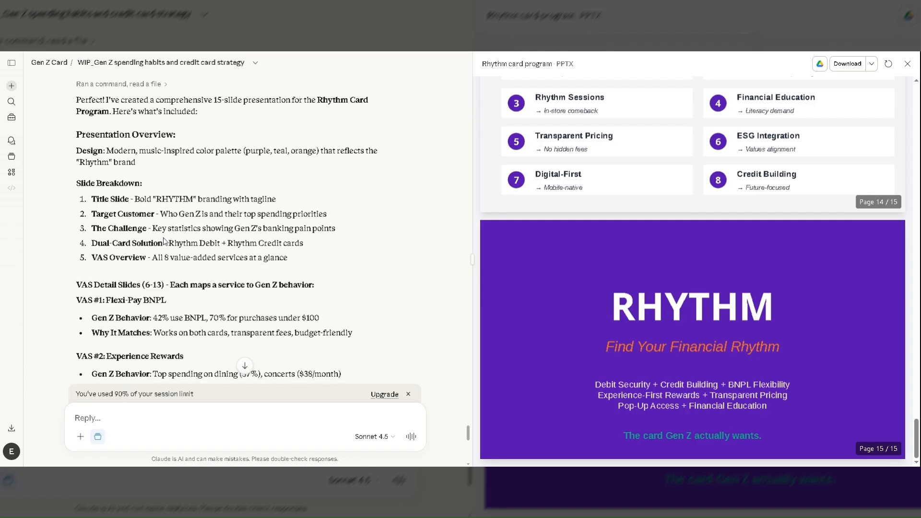
{"action": "scroll", "coordinate": [163, 237], "scroll_direction": "down", "scroll_amount": 4}
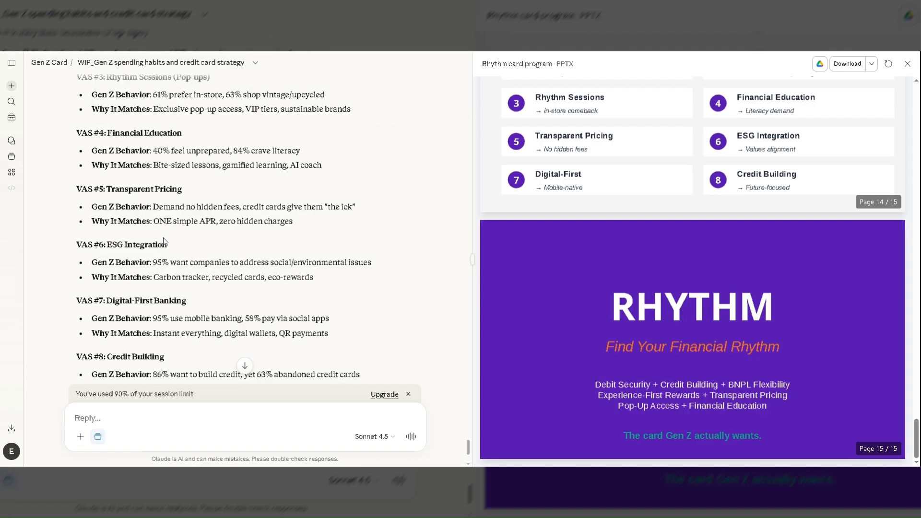